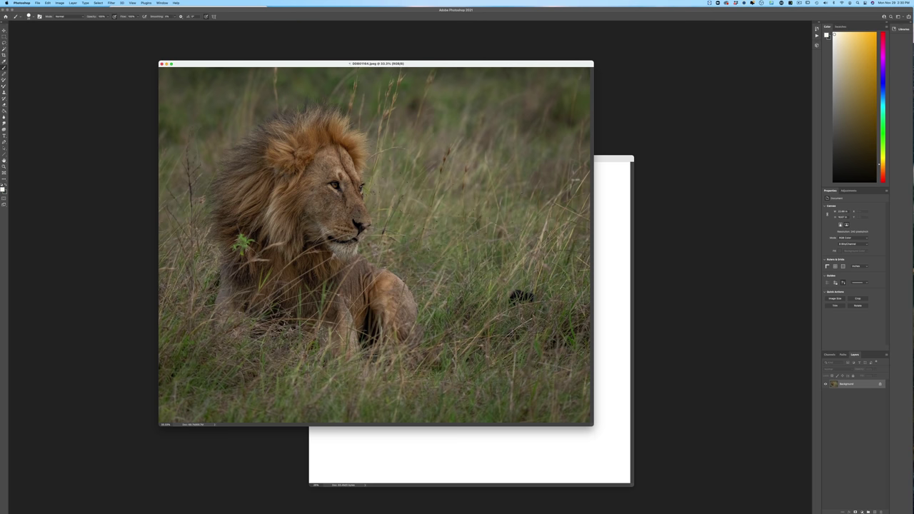
- Bring the blank white document in front of the lion photo, enlarge its view and choose a near-black foreground colour
click(612, 166)
drag(388, 155, 298, 105)
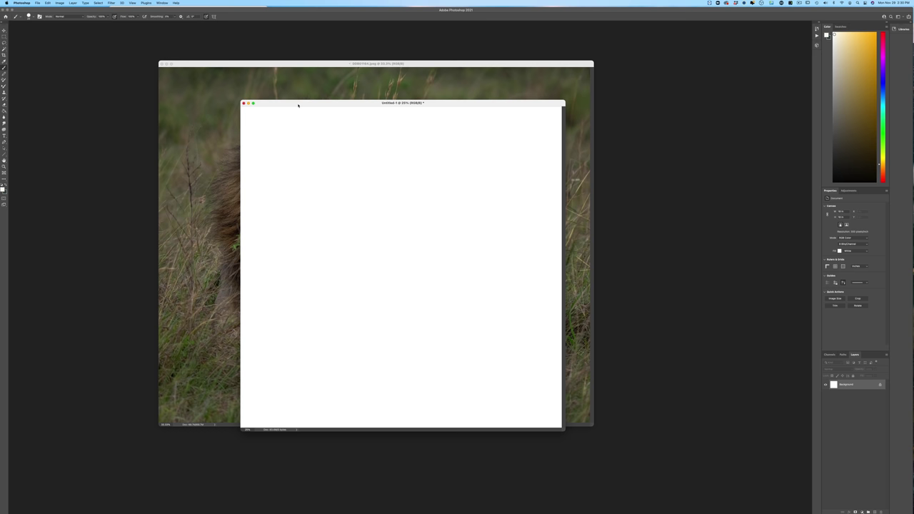
click(3, 188)
click(160, 188)
click(244, 134)
key(super+equal)
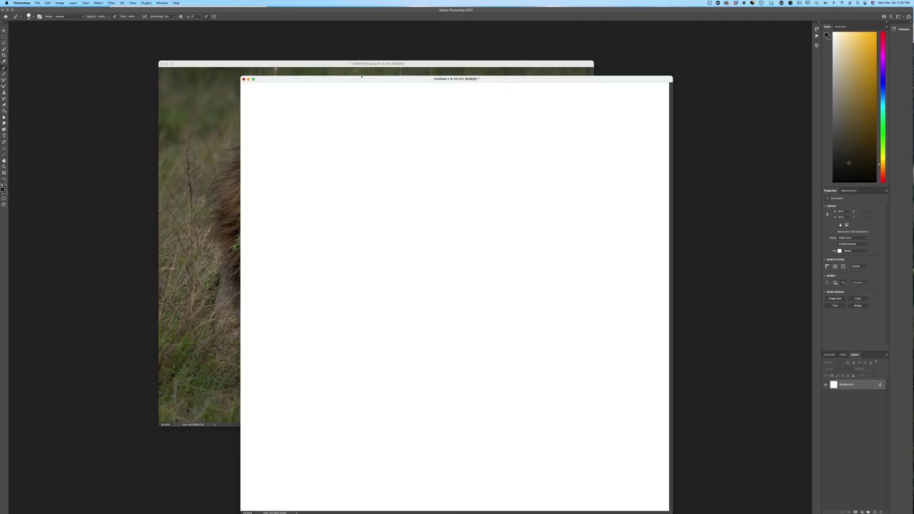
click(338, 63)
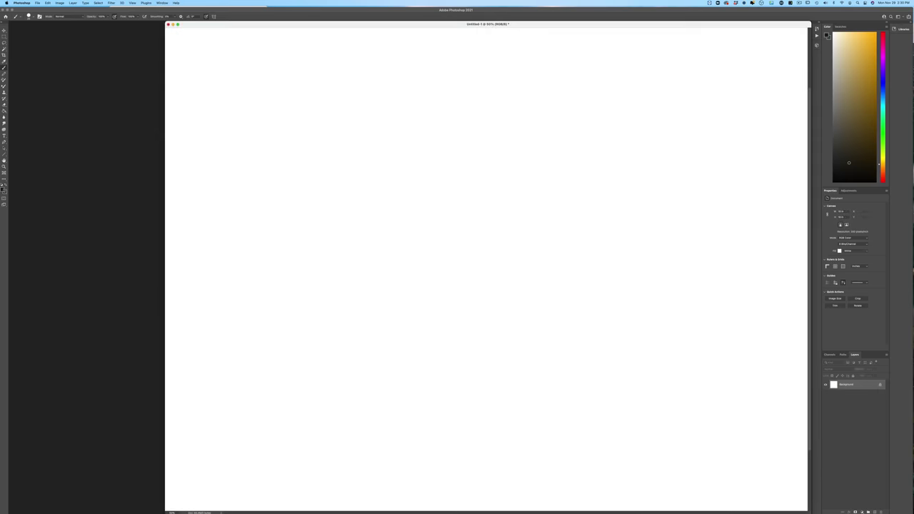
- Fill the blank canvas with a warm mid-grey using the Paint Bucket
click(3, 188)
click(140, 165)
click(245, 134)
click(4, 112)
click(262, 251)
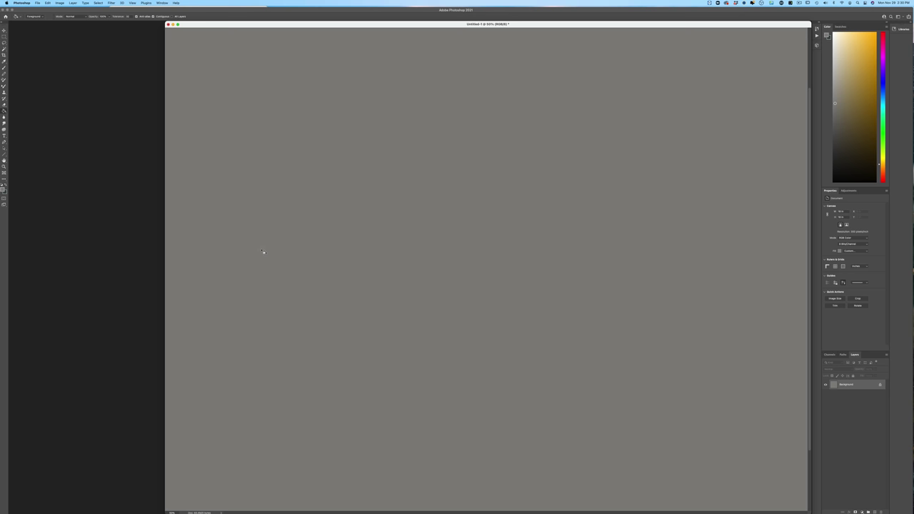
- Add a new layer above the grey background and choose a flat sketching brush from the expanded custom brush group
click(874, 513)
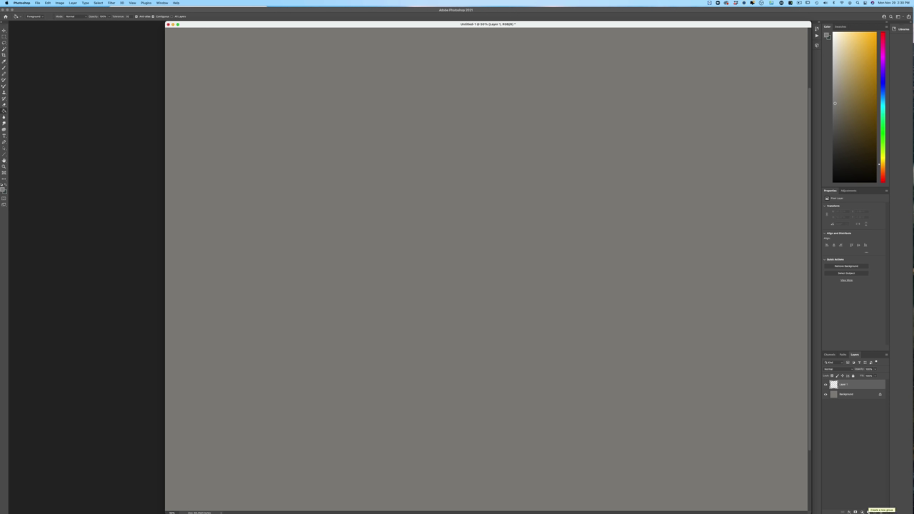
drag(230, 22, 161, 26)
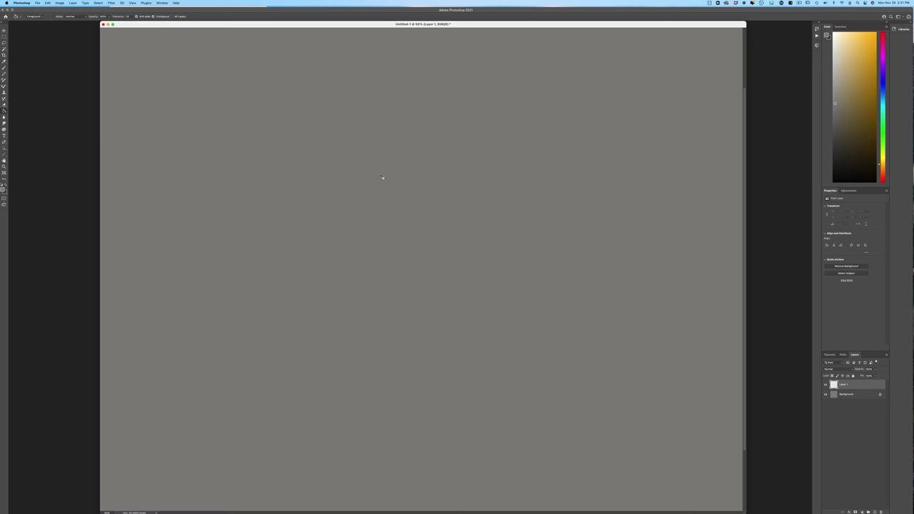
key(b)
click(31, 16)
click(24, 137)
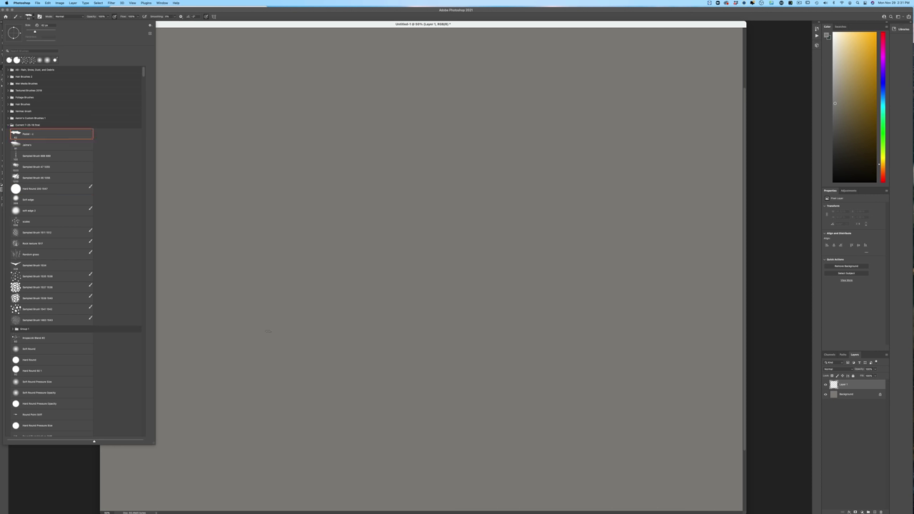
key(Return)
- Sketch a rough square frame in the upper middle of the canvas with dark brush strokes, reinforcing its sides
drag(304, 152, 465, 153)
drag(450, 154, 308, 156)
mouse_move(309, 220)
mouse_down()
mouse_move(308, 280)
mouse_move(306, 166)
mouse_move(313, 291)
mouse_up()
drag(467, 173, 463, 289)
mouse_move(377, 296)
mouse_down()
mouse_move(423, 295)
mouse_move(316, 303)
mouse_move(435, 303)
mouse_up()
drag(462, 169, 460, 301)
drag(313, 206, 315, 300)
drag(310, 168, 316, 300)
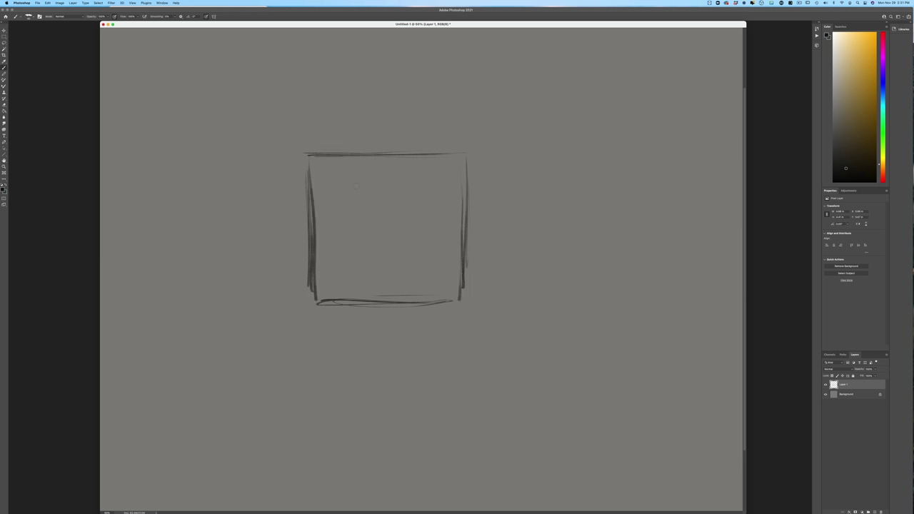
- Add another layer and sketch loose C-shaped curves inside the frame to lay out the composition
click(875, 512)
drag(386, 200, 367, 175)
drag(410, 291, 437, 241)
mouse_move(332, 236)
mouse_down()
mouse_move(403, 286)
mouse_move(436, 264)
mouse_up()
drag(333, 194, 366, 174)
mouse_move(380, 285)
mouse_down()
mouse_move(435, 260)
mouse_move(429, 274)
mouse_move(435, 235)
mouse_up()
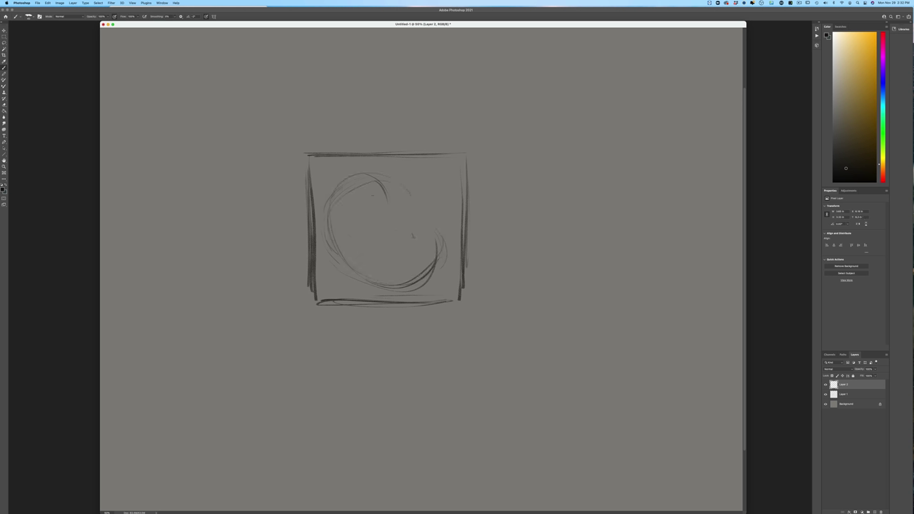
- Enlarge the sketch in full-screen view and block in the lion's cheek, muzzle and near eye inside the curve
key(super+plus)
key(super+plus)
drag(227, 407, 305, 447)
key(f)
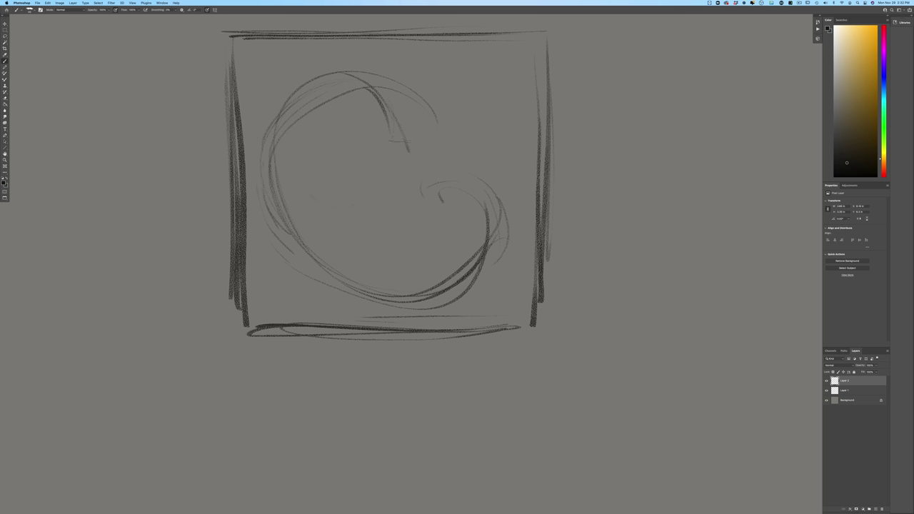
mouse_move(373, 120)
mouse_down()
mouse_move(370, 138)
mouse_move(399, 147)
mouse_move(417, 173)
mouse_move(385, 197)
mouse_move(384, 179)
mouse_move(358, 161)
mouse_move(362, 141)
mouse_move(367, 172)
mouse_up()
mouse_move(363, 139)
mouse_down()
mouse_move(392, 149)
mouse_move(381, 141)
mouse_move(389, 142)
mouse_up()
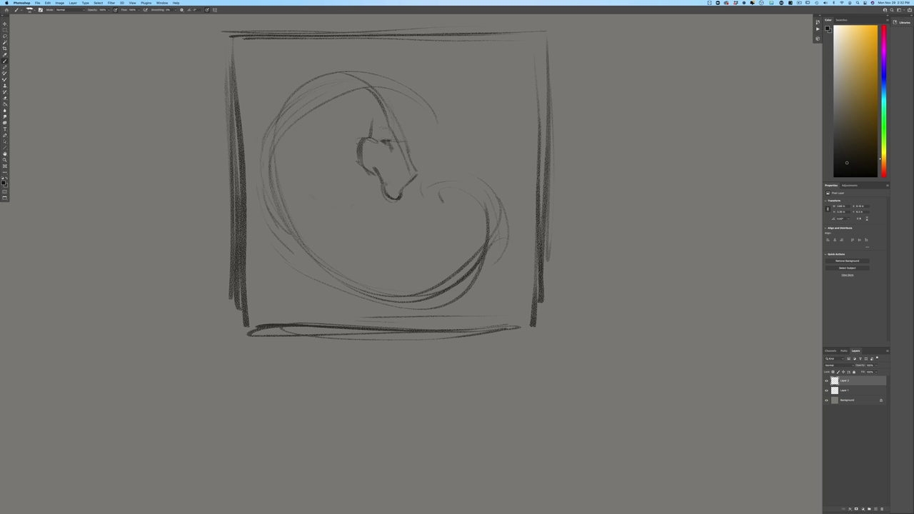
- Sketch the lion's far eye, nose and forehead, and start the tufts of mane above the brow
drag(400, 143, 408, 150)
mouse_move(403, 173)
mouse_down()
mouse_move(415, 175)
mouse_move(407, 180)
mouse_up()
drag(402, 124, 386, 113)
mouse_move(387, 114)
mouse_down()
mouse_move(390, 78)
mouse_move(391, 92)
mouse_up()
mouse_move(394, 112)
mouse_down()
mouse_move(401, 93)
mouse_move(414, 115)
mouse_move(420, 103)
mouse_up()
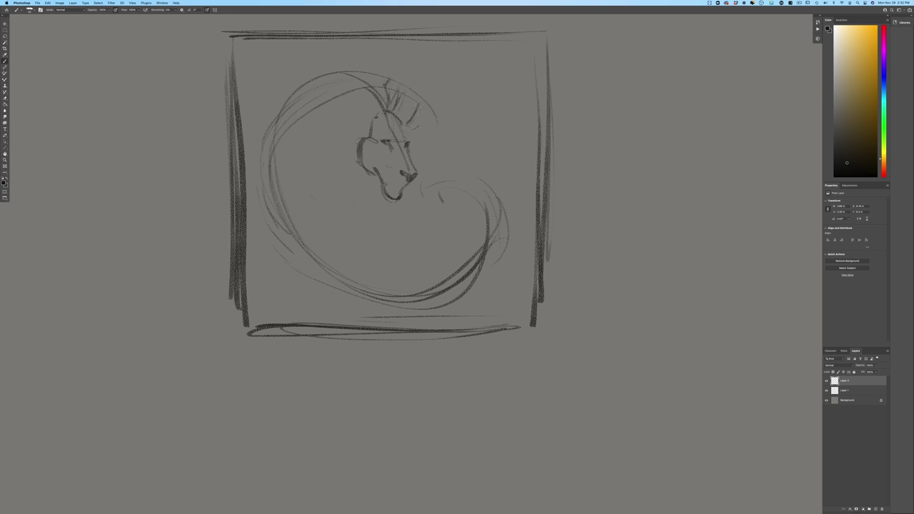
- Draw the lion's mouth, chin and ear, and mark the mane edge below the ear down to the throat
drag(402, 185, 385, 189)
drag(415, 180, 403, 200)
drag(346, 127, 326, 172)
drag(401, 202, 404, 215)
drag(328, 179, 366, 223)
- Sketch the outer mane along the large curve from the top of the head down to the chest and shoulder
mouse_move(339, 116)
mouse_down()
mouse_move(369, 88)
mouse_move(395, 98)
mouse_up()
mouse_move(397, 80)
mouse_down()
mouse_move(392, 95)
mouse_move(369, 72)
mouse_up()
drag(379, 78, 332, 80)
mouse_move(329, 79)
mouse_down()
mouse_move(277, 120)
mouse_move(295, 122)
mouse_move(270, 160)
mouse_up()
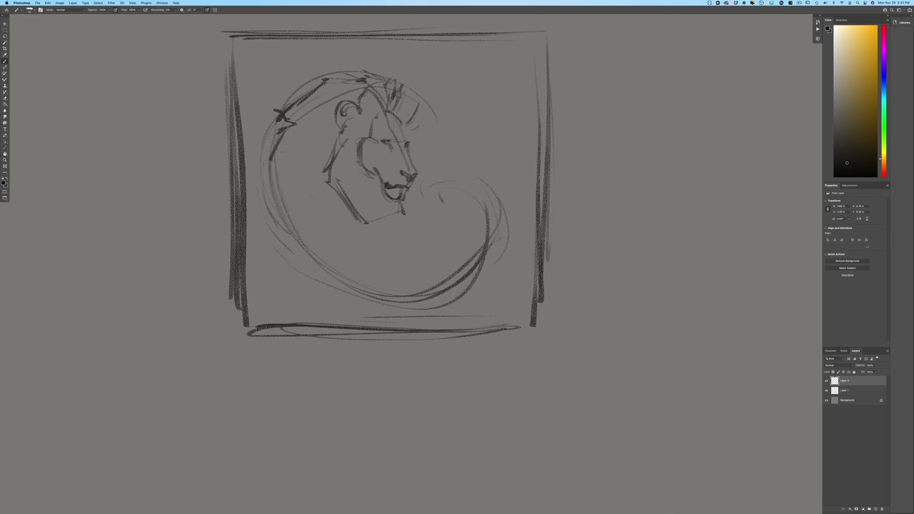
drag(271, 173, 301, 233)
drag(315, 177, 357, 224)
drag(361, 154, 363, 217)
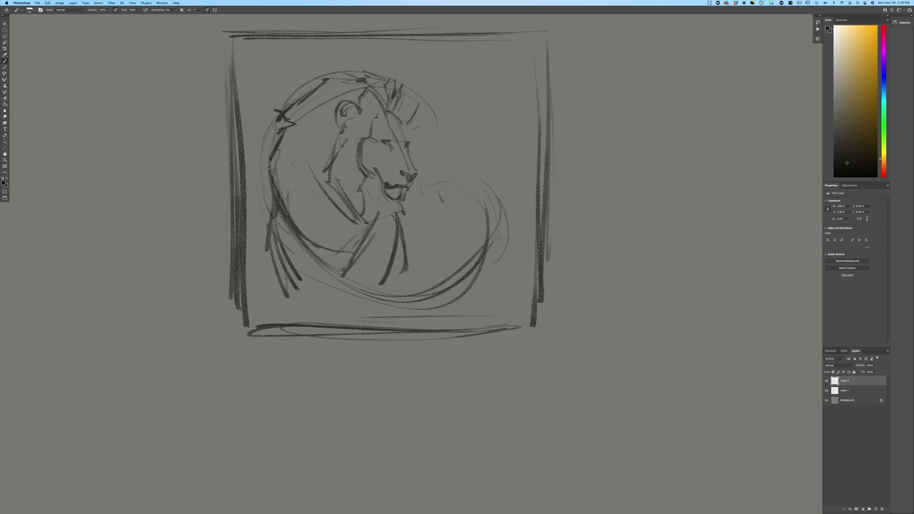
- Move the lion sketch layer slightly up and to the left within the frame, and return to the Brush tool
key(v)
drag(301, 252, 294, 239)
key(b)
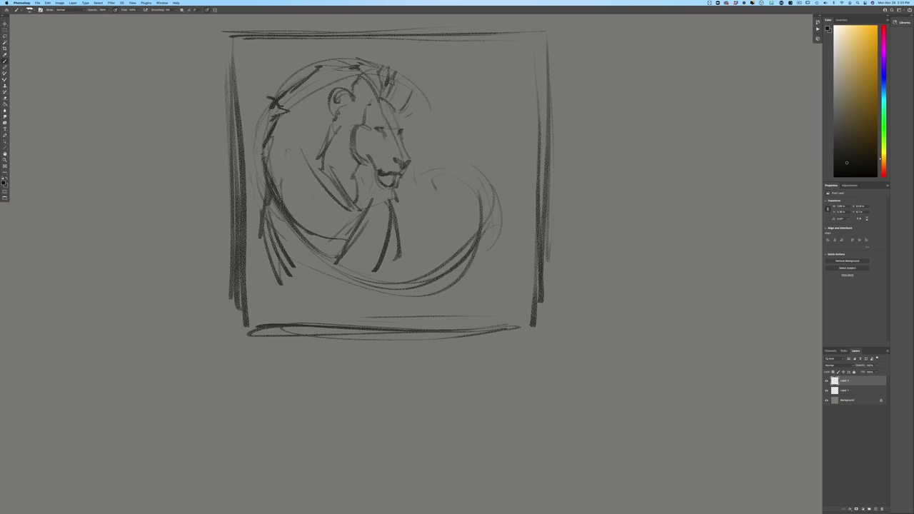
- Add muzzle detail, strengthen the chest lines, and sketch the raised knee and the rounded form under the mane
mouse_move(386, 148)
mouse_down()
mouse_move(364, 182)
mouse_move(367, 161)
mouse_up()
mouse_move(406, 226)
mouse_down()
mouse_move(433, 262)
mouse_move(435, 250)
mouse_move(409, 224)
mouse_move(440, 270)
mouse_move(399, 228)
mouse_move(434, 259)
mouse_move(397, 229)
mouse_move(395, 274)
mouse_up()
drag(390, 207, 374, 276)
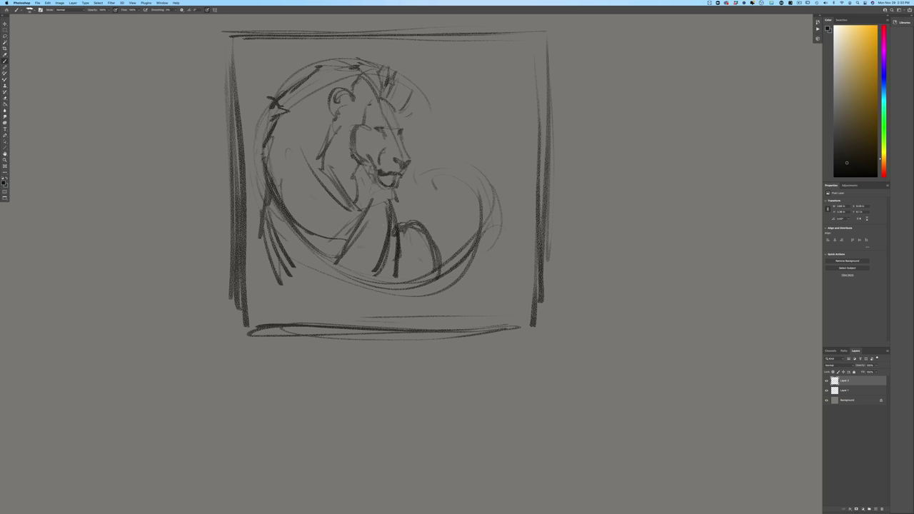
mouse_move(293, 255)
mouse_down()
mouse_move(315, 227)
mouse_move(340, 283)
mouse_move(297, 282)
mouse_move(330, 286)
mouse_move(297, 265)
mouse_move(329, 259)
mouse_up()
drag(308, 256, 280, 221)
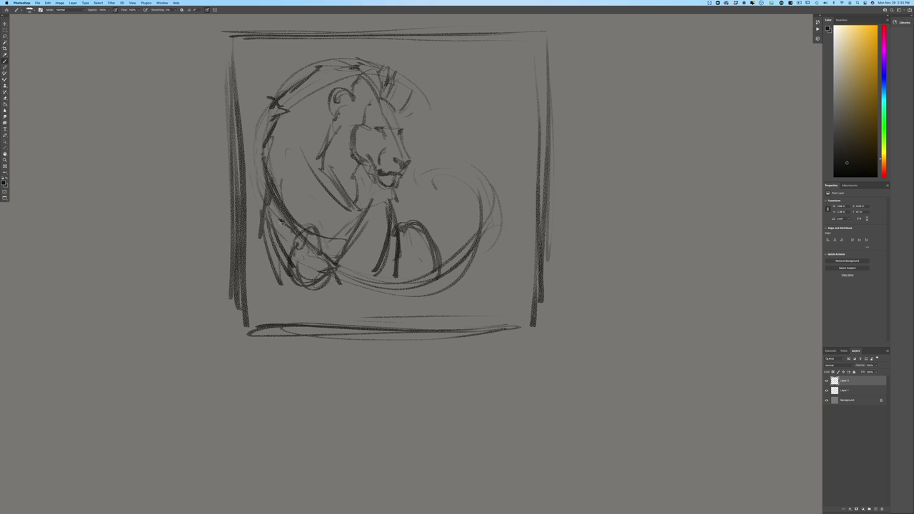
- Darken the mane tufts above the forehead and reinforce the mane's outer and inner contours
mouse_move(390, 105)
mouse_down()
mouse_move(404, 132)
mouse_move(407, 118)
mouse_up()
drag(407, 70, 380, 93)
mouse_move(390, 63)
mouse_down()
mouse_move(376, 74)
mouse_move(354, 67)
mouse_up()
mouse_move(351, 63)
mouse_down()
mouse_move(330, 69)
mouse_move(276, 135)
mouse_move(284, 188)
mouse_up()
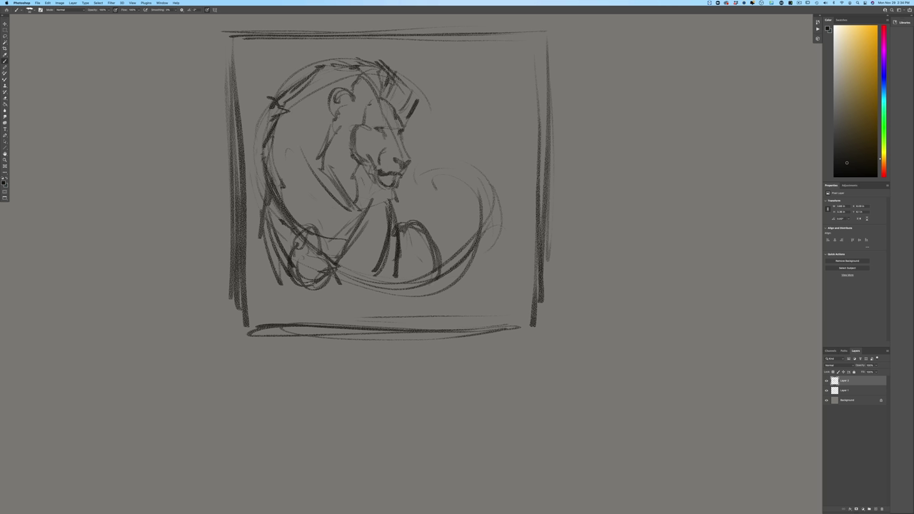
- Sketch loose grass and background strokes around the lion, following the sweep of the curve inside the frame
mouse_move(485, 278)
mouse_down()
mouse_move(506, 238)
mouse_move(513, 200)
mouse_up()
drag(504, 151, 511, 235)
mouse_move(378, 300)
mouse_down()
mouse_move(430, 255)
mouse_move(408, 291)
mouse_up()
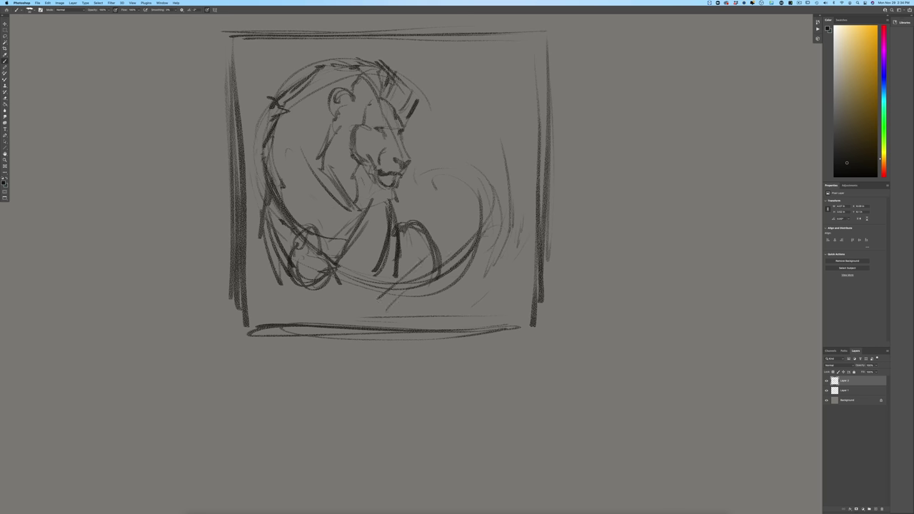
drag(532, 122, 497, 77)
drag(527, 150, 540, 174)
drag(521, 296, 519, 311)
drag(373, 297, 367, 308)
drag(250, 190, 250, 224)
drag(387, 287, 363, 315)
drag(440, 280, 414, 315)
drag(385, 289, 363, 318)
mouse_move(527, 193)
mouse_down()
mouse_move(473, 136)
mouse_move(504, 149)
mouse_up()
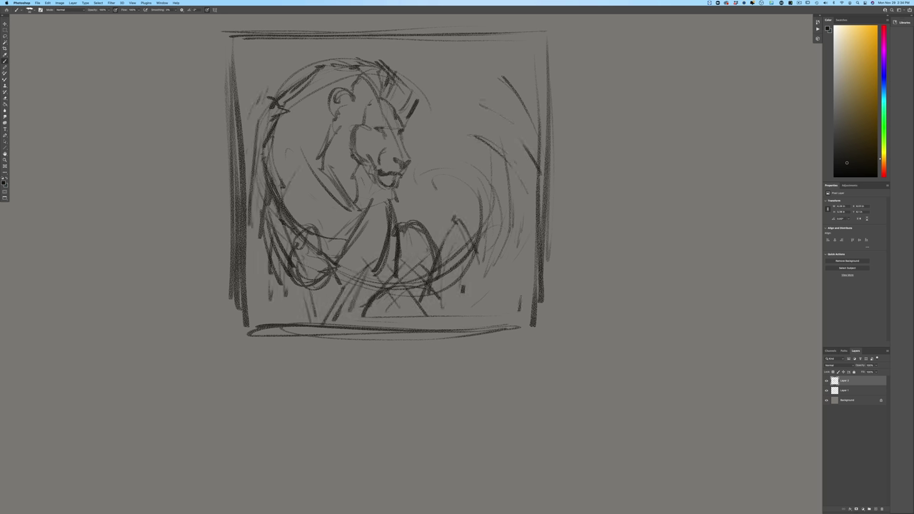
- Add a new layer above the lion sketch and set its blend mode to Multiply
click(838, 400)
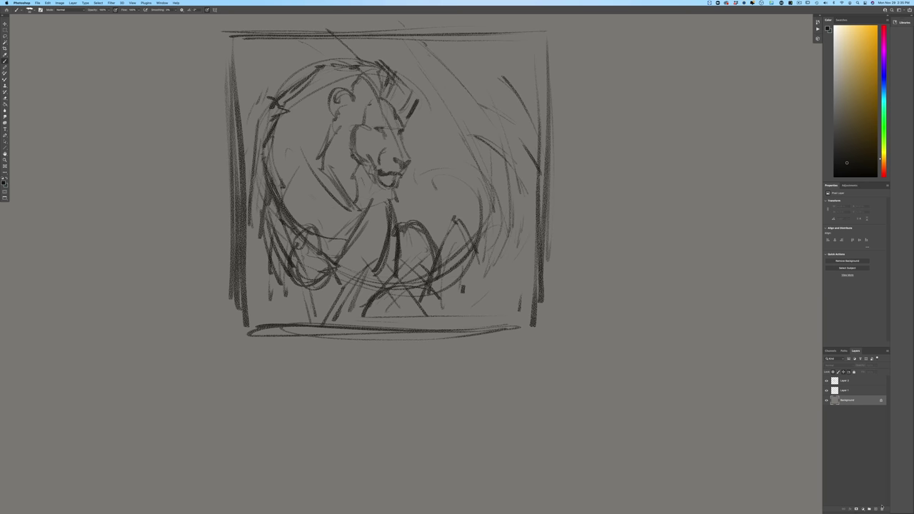
click(848, 384)
click(875, 509)
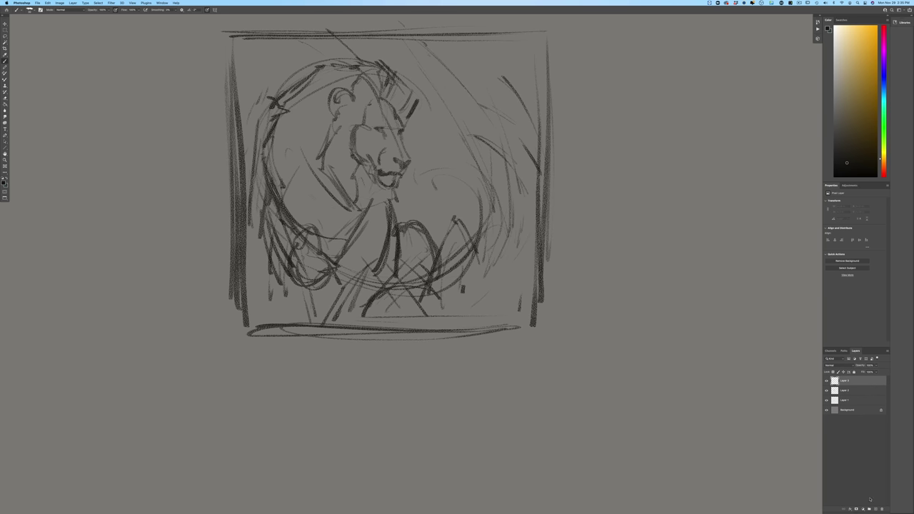
click(830, 365)
click(825, 382)
- Choose a light warm grey foreground colour and switch to the next flat brush in the custom brush group
click(4, 182)
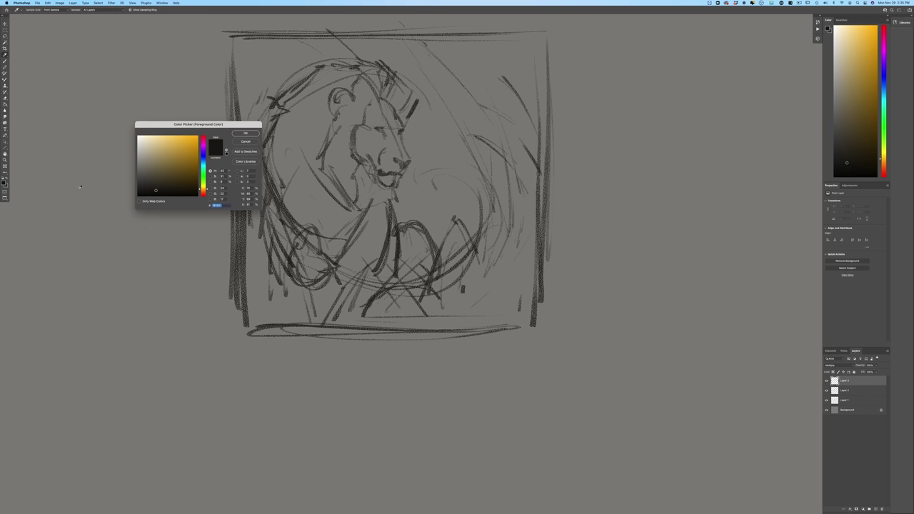
click(141, 157)
click(245, 133)
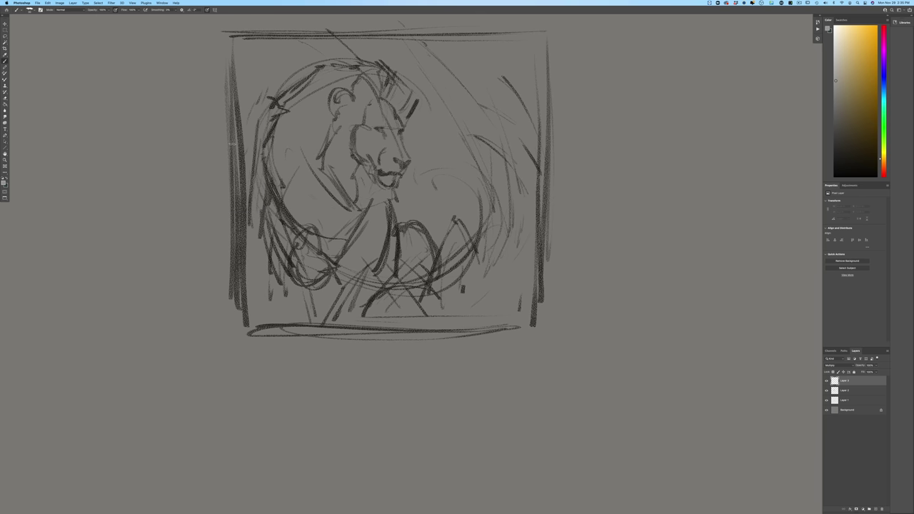
click(29, 10)
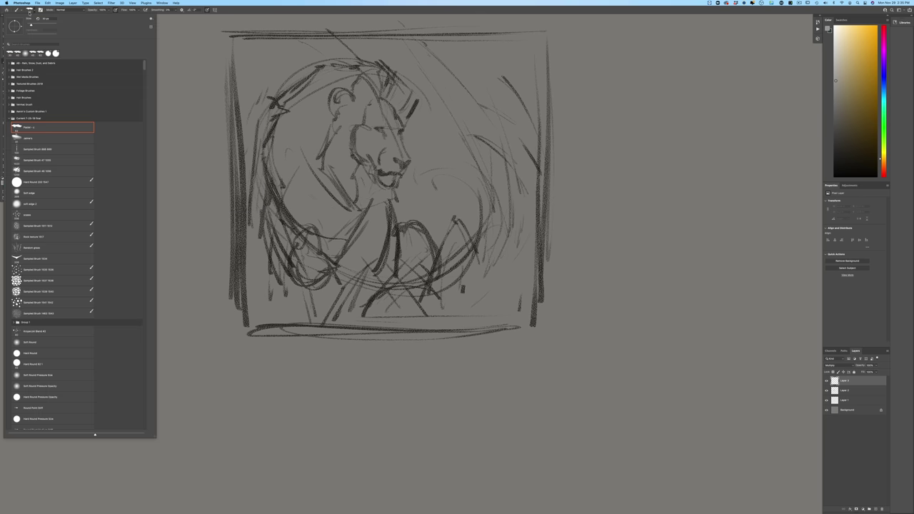
click(22, 138)
click(194, 174)
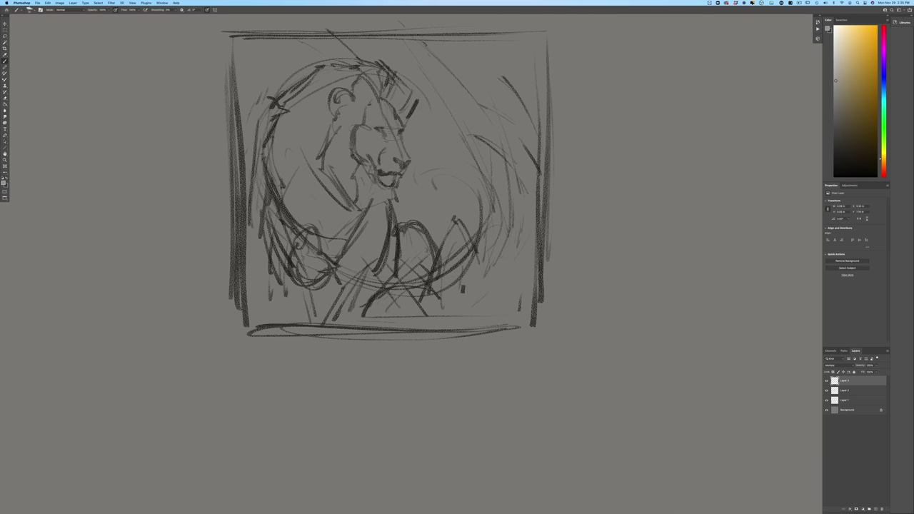
- Shade the mane, neck and background around the lion's head in grey, leaving the lit face and chest unpainted
mouse_move(374, 115)
mouse_down()
mouse_move(357, 120)
mouse_move(397, 100)
mouse_move(386, 89)
mouse_move(336, 91)
mouse_move(289, 142)
mouse_move(280, 182)
mouse_move(281, 142)
mouse_move(269, 125)
mouse_up()
mouse_move(400, 151)
mouse_down()
mouse_move(379, 164)
mouse_move(403, 170)
mouse_move(386, 184)
mouse_move(376, 141)
mouse_move(357, 142)
mouse_move(356, 167)
mouse_move(372, 173)
mouse_move(357, 201)
mouse_move(341, 134)
mouse_move(325, 169)
mouse_move(360, 208)
mouse_up()
mouse_move(332, 127)
mouse_down()
mouse_move(314, 187)
mouse_move(321, 182)
mouse_move(308, 169)
mouse_move(316, 203)
mouse_move(293, 209)
mouse_move(314, 230)
mouse_move(333, 232)
mouse_move(361, 204)
mouse_move(386, 197)
mouse_move(344, 234)
mouse_move(375, 250)
mouse_move(357, 279)
mouse_move(329, 268)
mouse_up()
mouse_move(400, 191)
mouse_down()
mouse_move(411, 208)
mouse_move(435, 125)
mouse_move(475, 143)
mouse_move(465, 204)
mouse_move(443, 222)
mouse_up()
mouse_move(311, 67)
mouse_down()
mouse_move(293, 43)
mouse_move(250, 82)
mouse_move(240, 129)
mouse_move(257, 215)
mouse_up()
drag(275, 136, 259, 228)
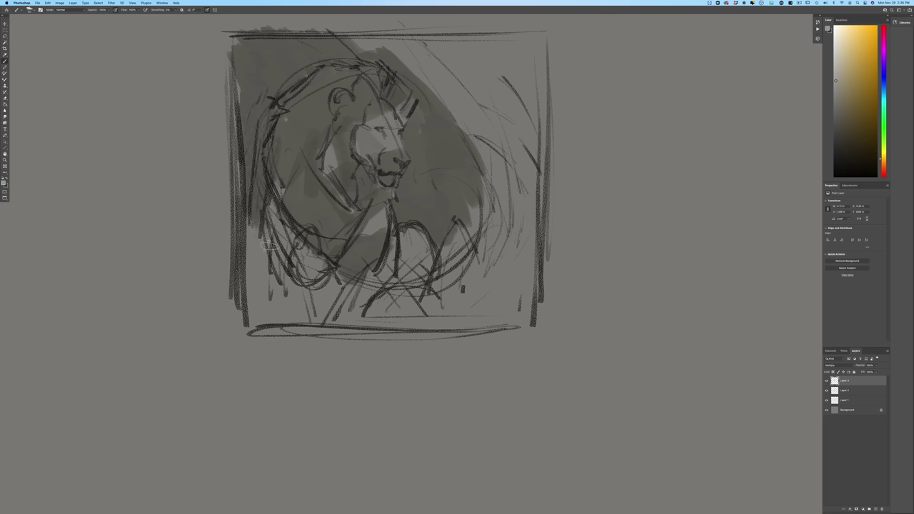
- Extend the grey tone over the lower body, grass and remaining background to cover the whole square frame
mouse_move(307, 254)
mouse_down()
mouse_move(340, 322)
mouse_move(282, 322)
mouse_move(249, 306)
mouse_move(243, 222)
mouse_up()
mouse_move(348, 255)
mouse_down()
mouse_move(397, 243)
mouse_move(411, 226)
mouse_move(432, 303)
mouse_move(361, 327)
mouse_up()
mouse_move(446, 278)
mouse_down()
mouse_move(479, 215)
mouse_move(500, 224)
mouse_move(528, 322)
mouse_move(480, 303)
mouse_up()
mouse_move(504, 236)
mouse_down()
mouse_move(391, 38)
mouse_move(336, 34)
mouse_up()
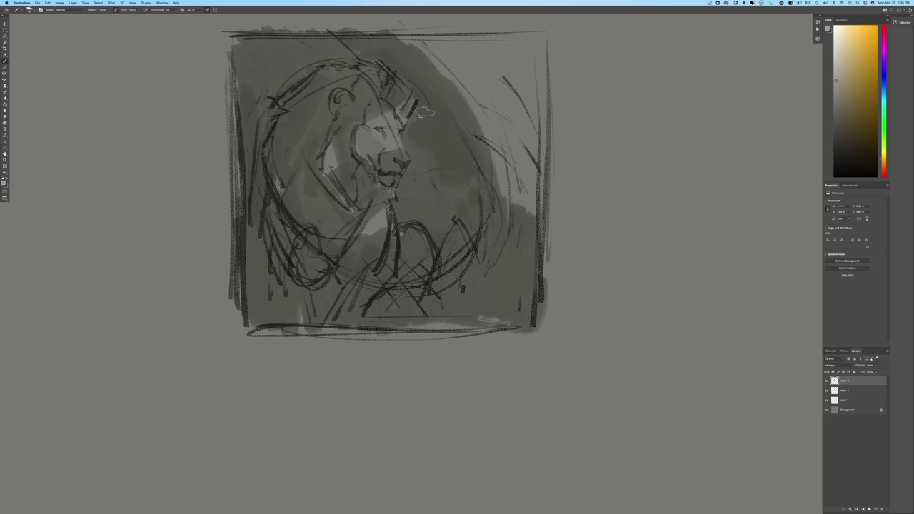
mouse_move(413, 136)
mouse_down()
mouse_move(423, 171)
mouse_move(456, 190)
mouse_up()
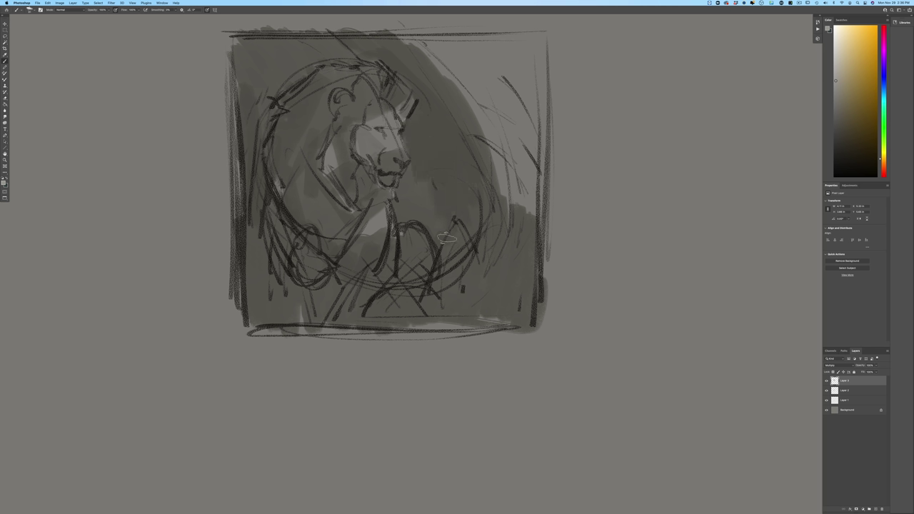
mouse_move(458, 125)
mouse_down()
mouse_move(464, 102)
mouse_move(544, 48)
mouse_move(272, 32)
mouse_move(325, 31)
mouse_up()
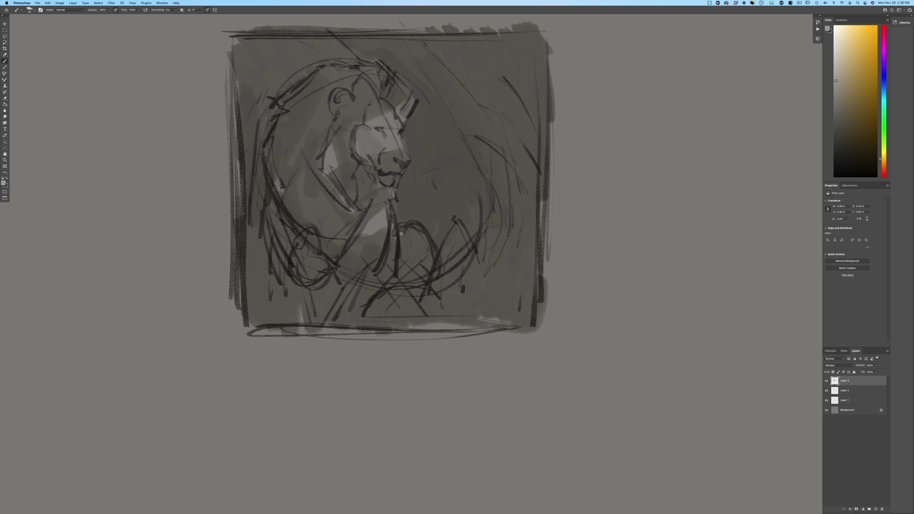
- Erase tone from the background above and behind the lion's head and among the grass to bring back light areas
click(5, 98)
click(29, 10)
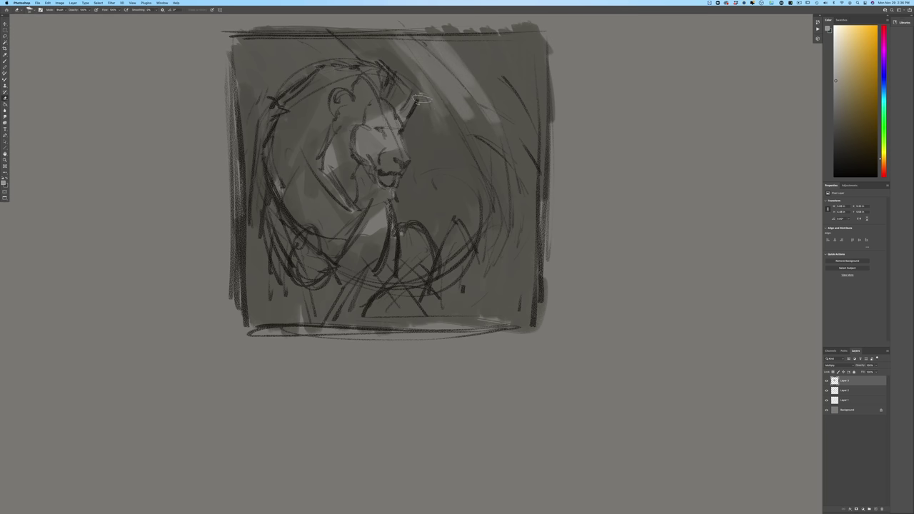
mouse_move(423, 98)
mouse_down()
mouse_move(374, 35)
mouse_move(349, 31)
mouse_move(359, 40)
mouse_move(325, 50)
mouse_move(350, 53)
mouse_move(318, 53)
mouse_move(274, 81)
mouse_move(323, 43)
mouse_move(294, 68)
mouse_move(267, 40)
mouse_move(264, 91)
mouse_move(246, 74)
mouse_move(261, 117)
mouse_move(237, 115)
mouse_move(255, 152)
mouse_move(242, 93)
mouse_up()
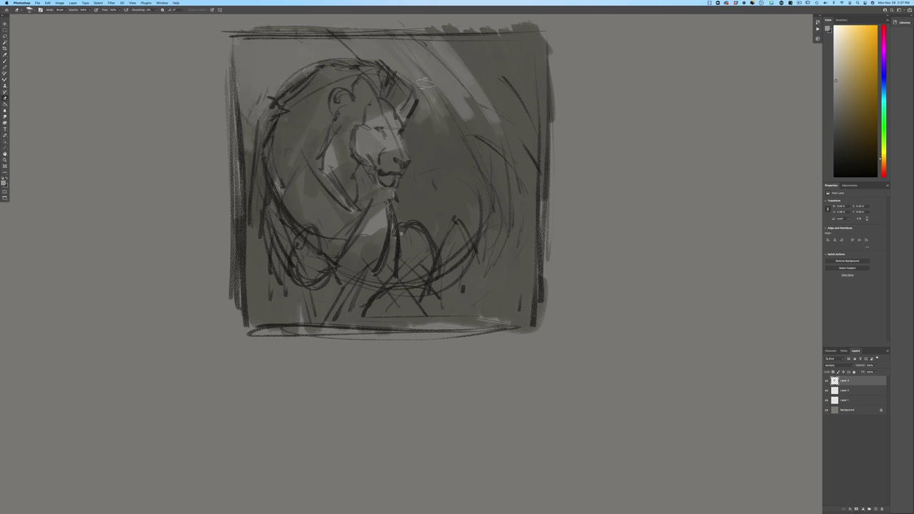
mouse_move(458, 66)
mouse_down()
mouse_move(457, 38)
mouse_move(461, 57)
mouse_move(502, 85)
mouse_move(499, 60)
mouse_move(525, 73)
mouse_move(517, 57)
mouse_move(468, 45)
mouse_up()
mouse_move(472, 79)
mouse_down()
mouse_move(467, 42)
mouse_move(442, 89)
mouse_move(429, 89)
mouse_move(406, 32)
mouse_move(402, 72)
mouse_move(378, 29)
mouse_move(371, 53)
mouse_move(344, 29)
mouse_move(334, 53)
mouse_move(303, 35)
mouse_up()
drag(493, 190, 487, 230)
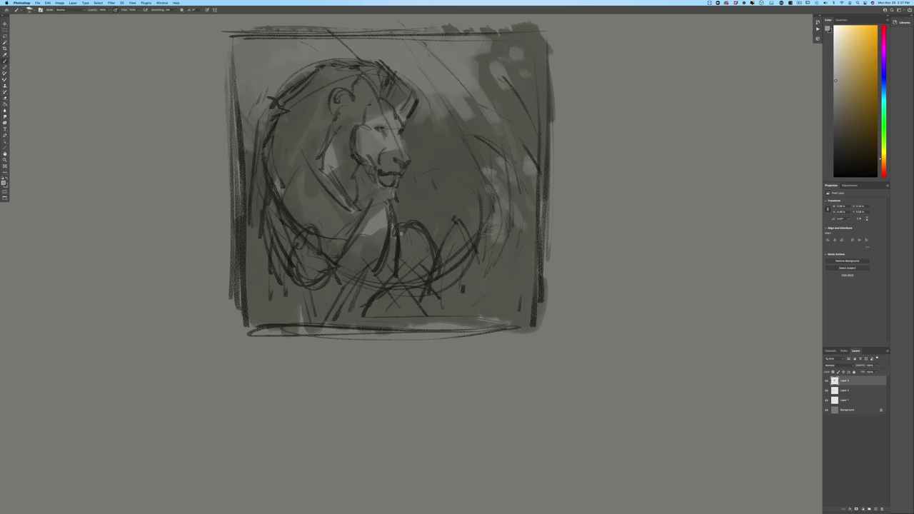
- Choose a darker grey and deepen the shadows around the ear, mane, cheek, body and lower foreground of the thumbnail
click(3, 183)
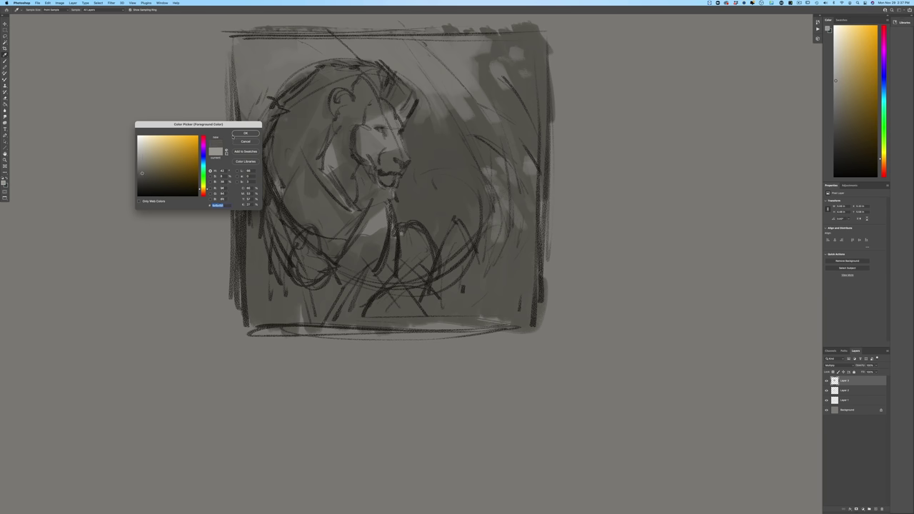
click(245, 134)
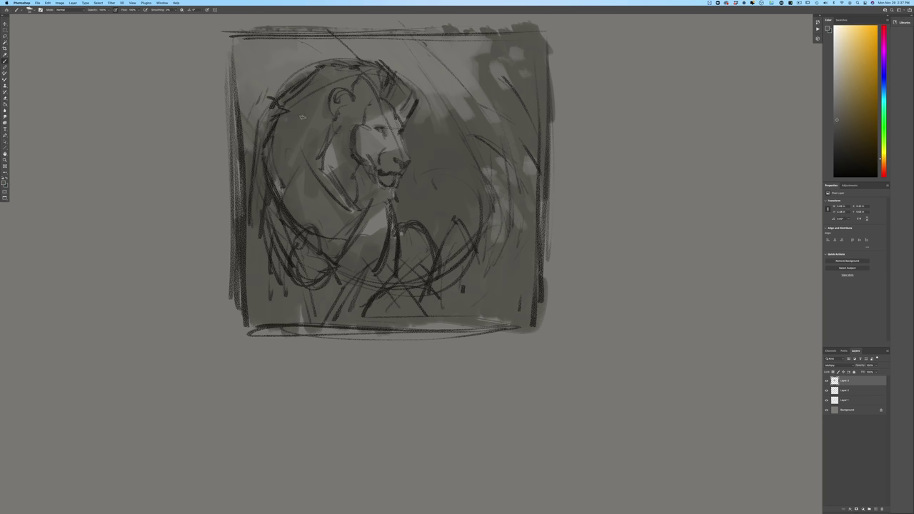
drag(346, 107, 326, 103)
drag(363, 129, 369, 150)
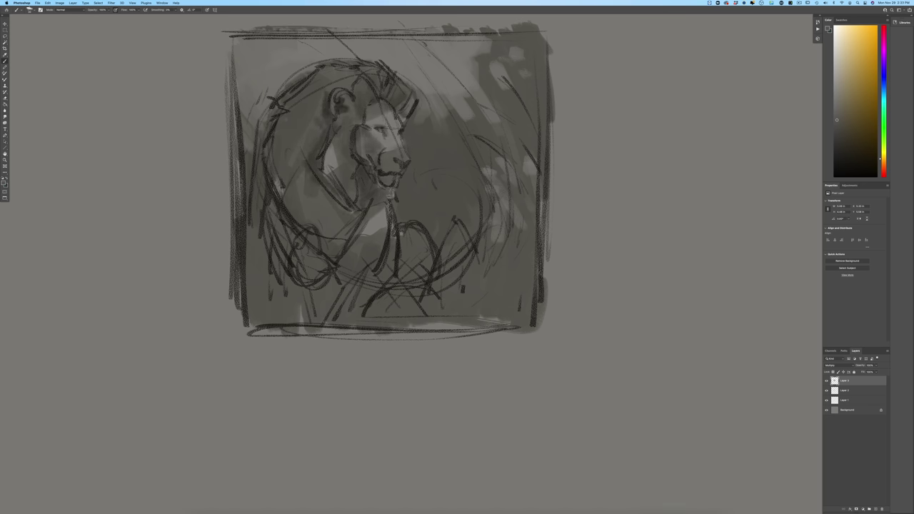
mouse_move(393, 227)
mouse_down()
mouse_move(384, 281)
mouse_move(406, 238)
mouse_move(406, 270)
mouse_move(412, 228)
mouse_move(427, 291)
mouse_move(401, 231)
mouse_move(361, 266)
mouse_move(359, 240)
mouse_move(348, 252)
mouse_move(347, 227)
mouse_move(336, 240)
mouse_move(334, 204)
mouse_move(317, 249)
mouse_move(295, 186)
mouse_move(298, 219)
mouse_move(301, 191)
mouse_move(285, 192)
mouse_move(272, 164)
mouse_move(299, 235)
mouse_move(272, 230)
mouse_up()
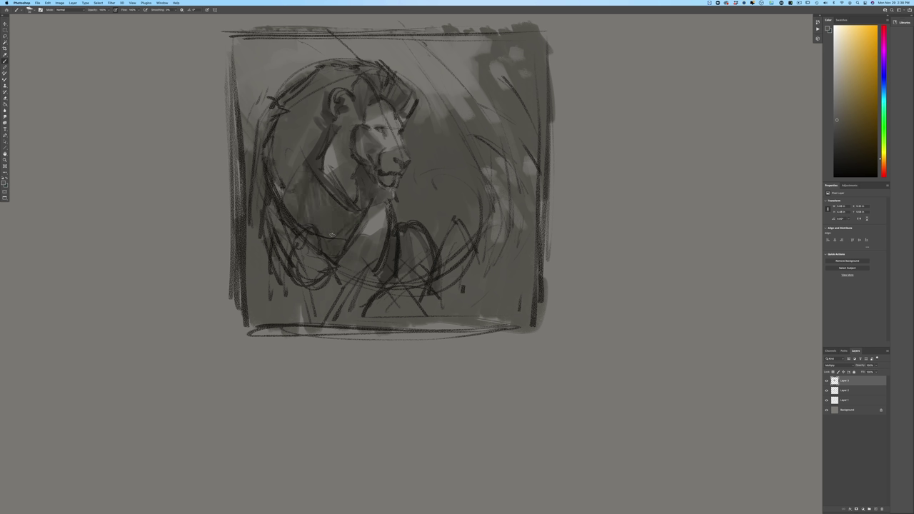
mouse_move(397, 291)
mouse_down()
mouse_move(417, 303)
mouse_move(413, 322)
mouse_move(409, 305)
mouse_move(380, 310)
mouse_move(368, 295)
mouse_move(352, 310)
mouse_move(358, 285)
mouse_move(328, 314)
mouse_move(319, 270)
mouse_move(314, 311)
mouse_move(269, 278)
mouse_move(261, 298)
mouse_move(257, 254)
mouse_move(249, 294)
mouse_move(264, 318)
mouse_move(283, 323)
mouse_move(278, 289)
mouse_move(246, 249)
mouse_up()
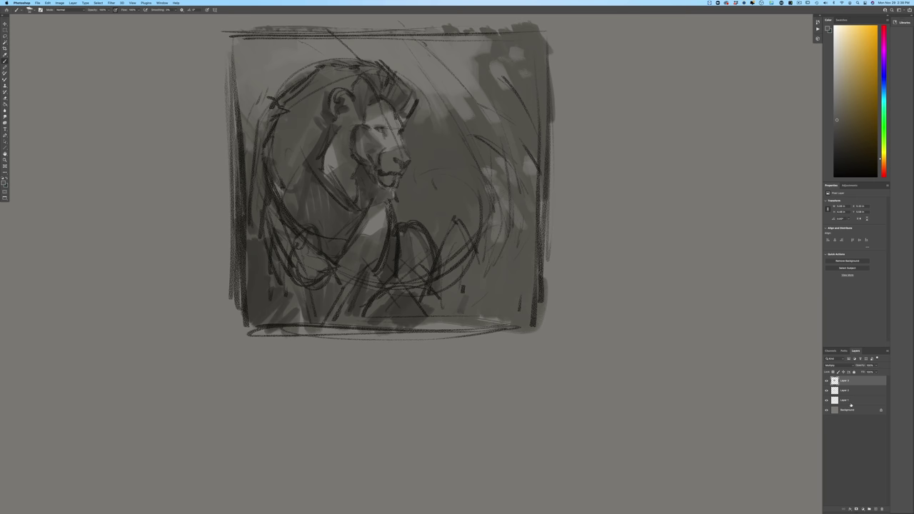
- Add a new layer above the shading and set its blend mode to Overlay
click(876, 510)
click(834, 365)
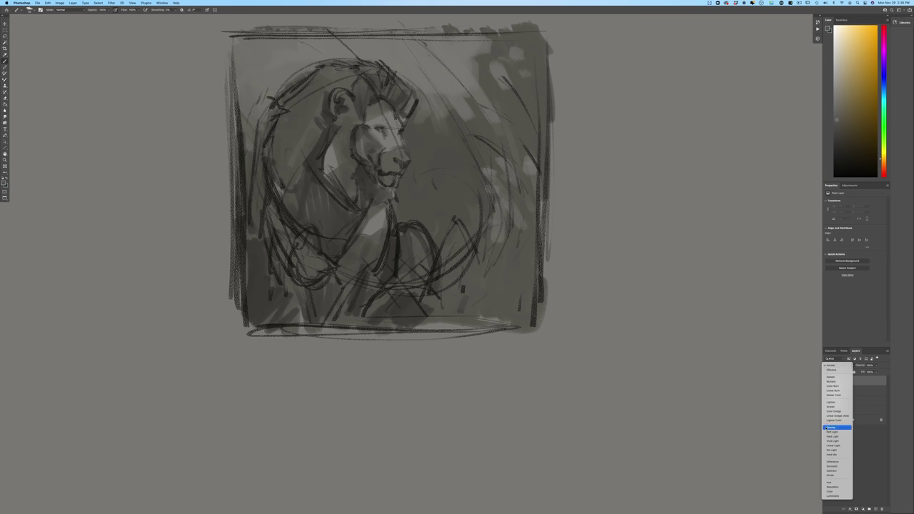
click(829, 427)
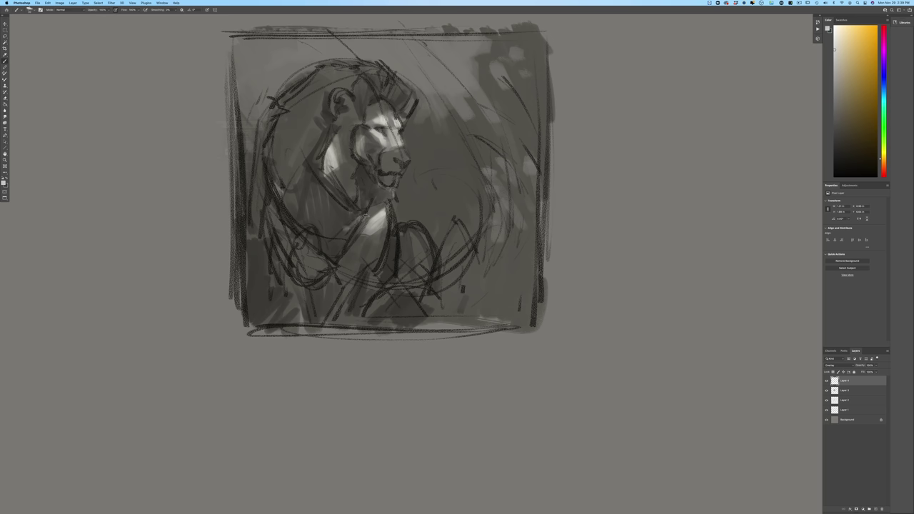
- Paint light grass blades and highlight dabs behind the lion's back and across the lower foreground on the Overlay layer
drag(487, 167, 491, 176)
drag(491, 129, 531, 188)
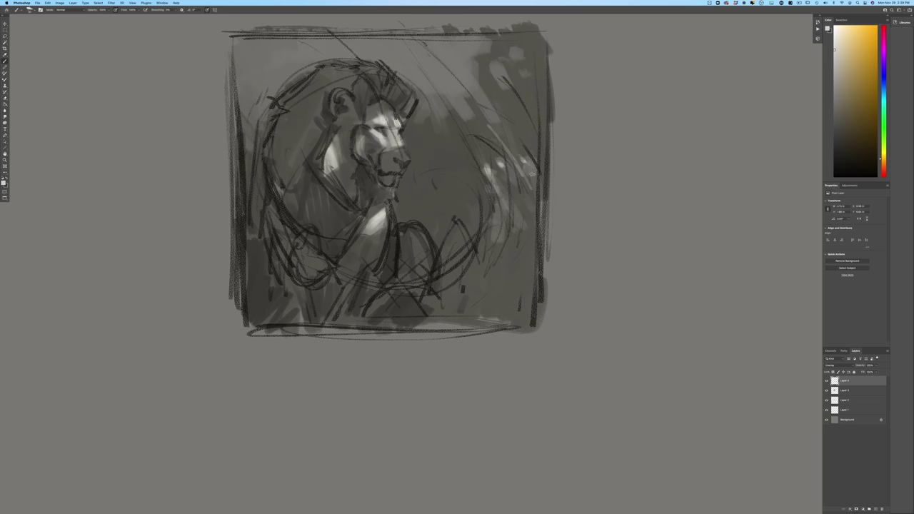
drag(504, 232, 512, 258)
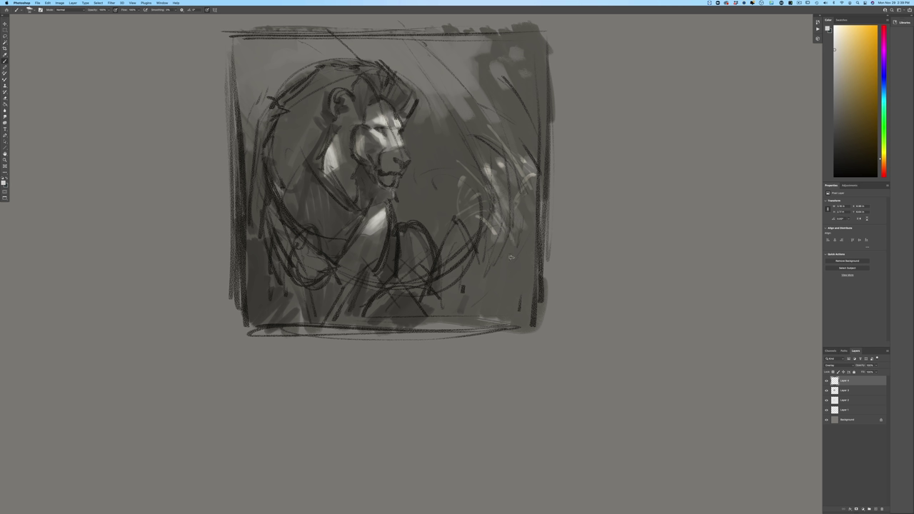
drag(399, 300, 375, 273)
drag(506, 176, 468, 98)
drag(497, 302, 516, 270)
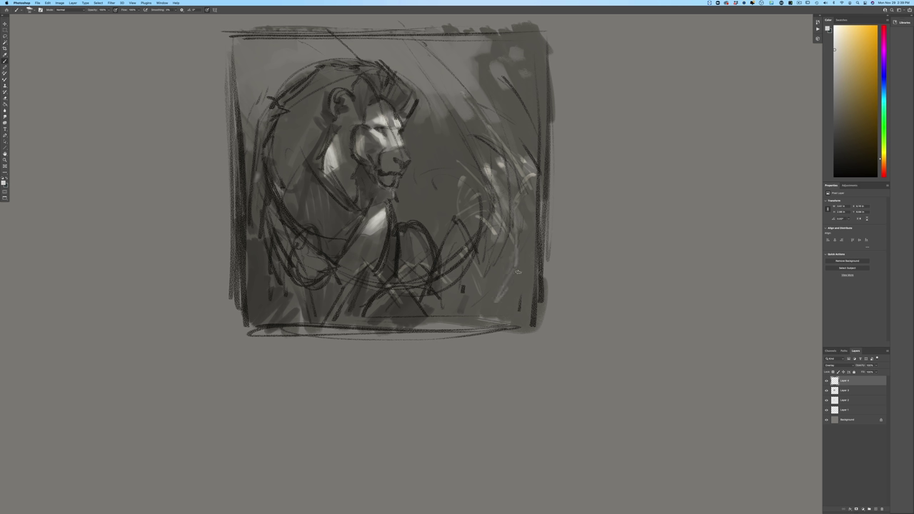
drag(506, 231, 515, 200)
- Check how the lion thumbnail's light and dark values read at a small size
key(super+minus)
key(super+minus)
key(super+minus)
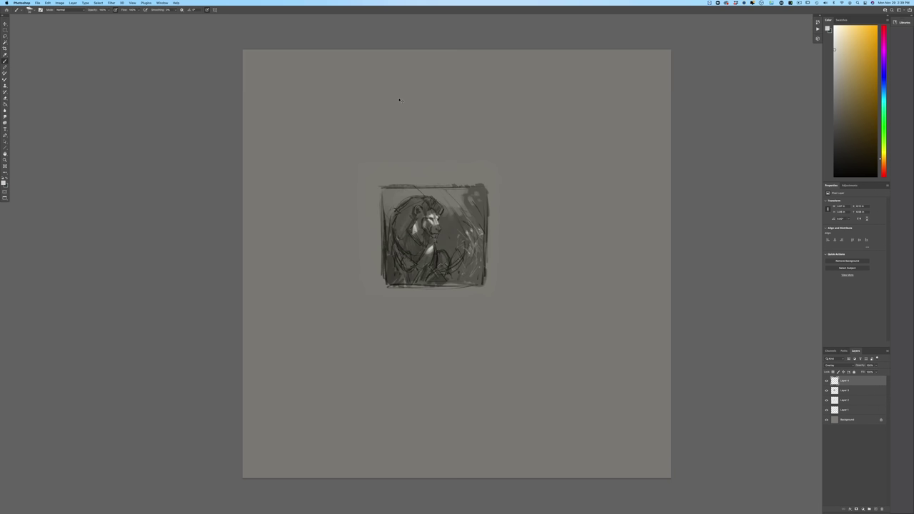
key(super+plus)
key(super+plus)
key(super+minus)
key(super+minus)
key(super+minus)
key(super+plus)
key(super+plus)
key(super+plus)
key(super+plus)
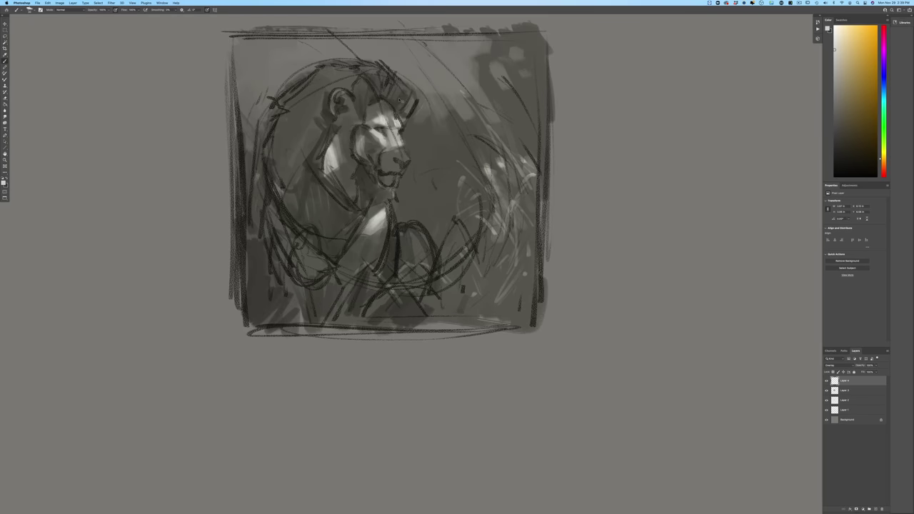
- Paint near-white highlights over the lion's chest, foreleg and raised knee on the Overlay layer
click(3, 183)
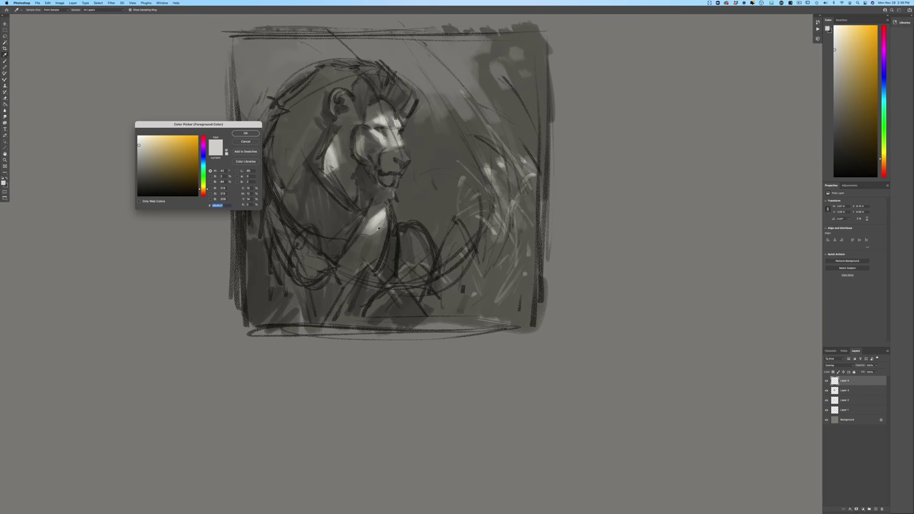
click(245, 142)
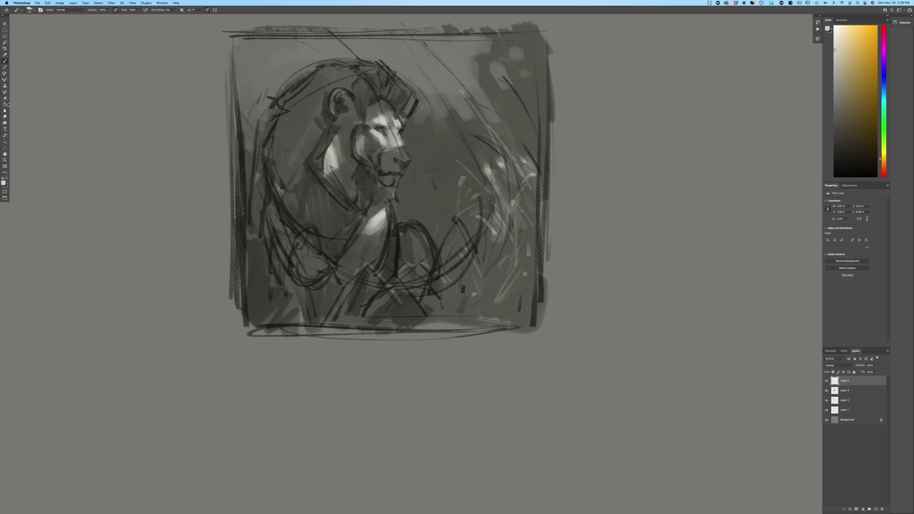
click(5, 98)
key(super+z)
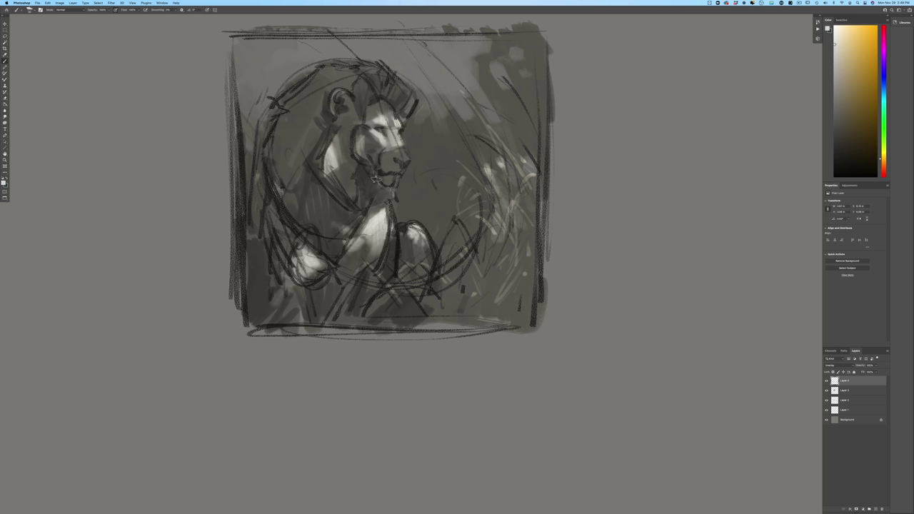
drag(408, 229, 435, 274)
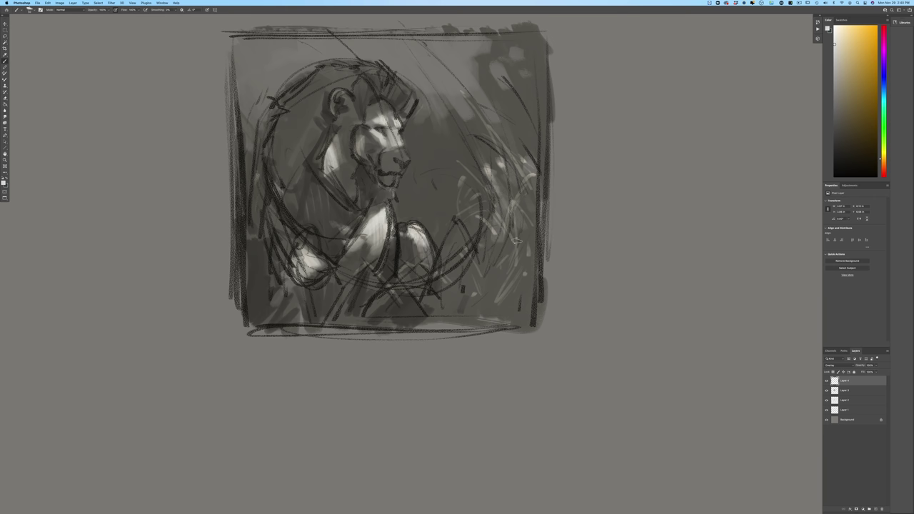
- Darken the background beside the lion, the foreground corner and the near foreleg with dark grey on the Multiply layer, Layer 3
click(4, 181)
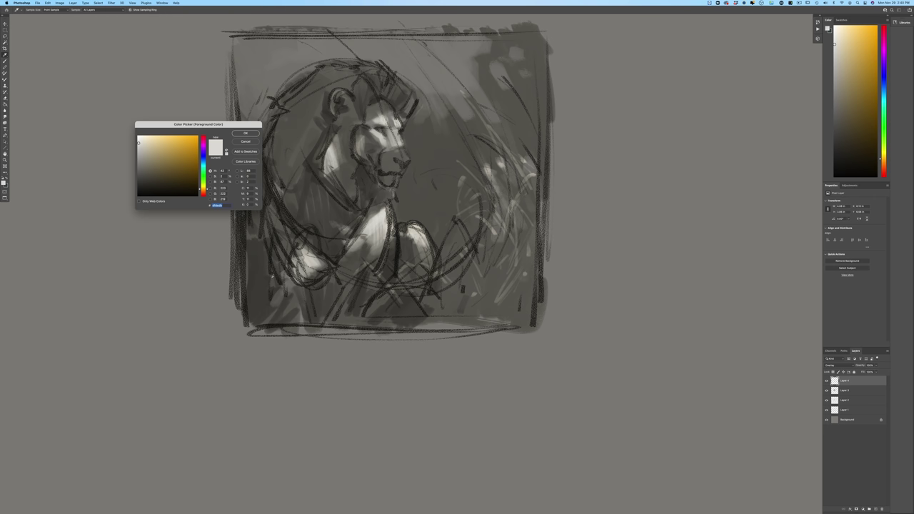
key(Return)
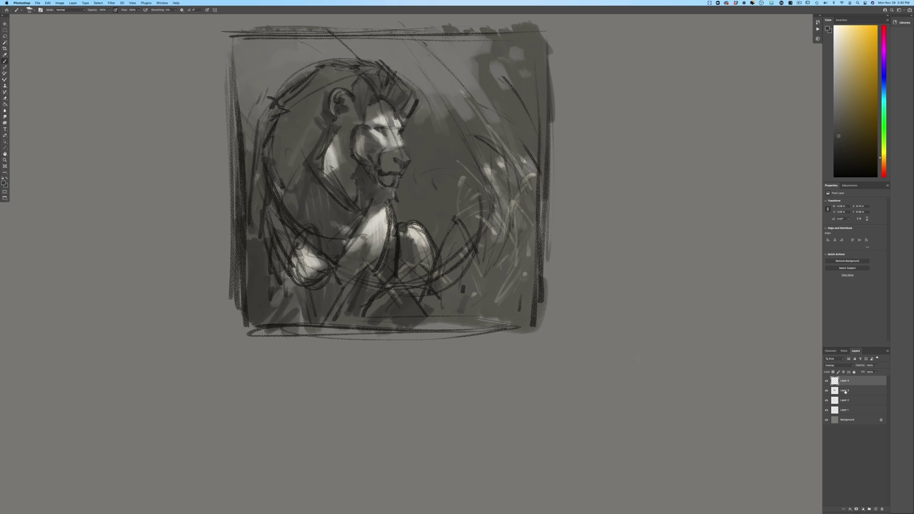
click(846, 391)
mouse_move(530, 250)
mouse_down()
mouse_move(504, 322)
mouse_move(520, 300)
mouse_move(505, 319)
mouse_move(466, 323)
mouse_move(488, 299)
mouse_move(470, 306)
mouse_move(450, 275)
mouse_move(448, 322)
mouse_move(430, 265)
mouse_move(439, 245)
mouse_move(397, 217)
mouse_move(425, 218)
mouse_move(420, 182)
mouse_move(461, 204)
mouse_up()
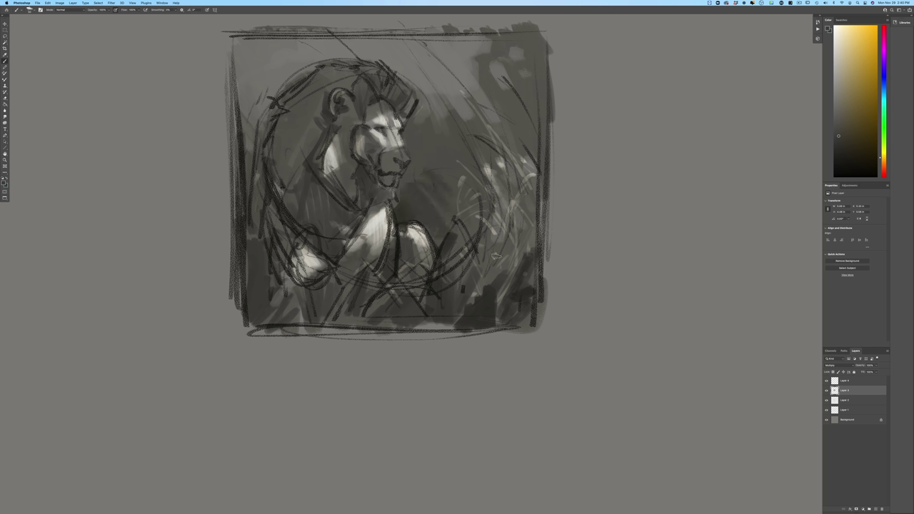
mouse_move(321, 285)
mouse_down()
mouse_move(305, 250)
mouse_move(279, 289)
mouse_up()
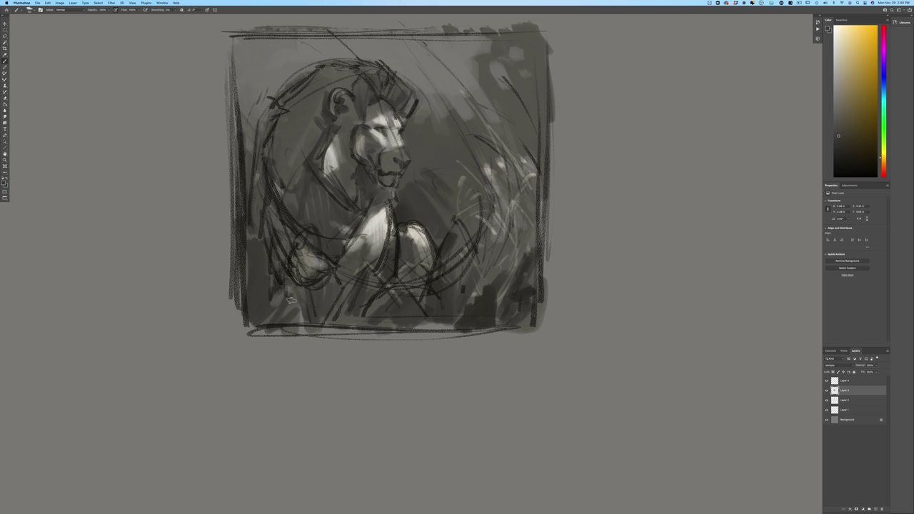
drag(246, 123, 250, 153)
- Brighten the upper background and its light spots with a near-white tone on Layer 4, the Overlay layer
click(847, 381)
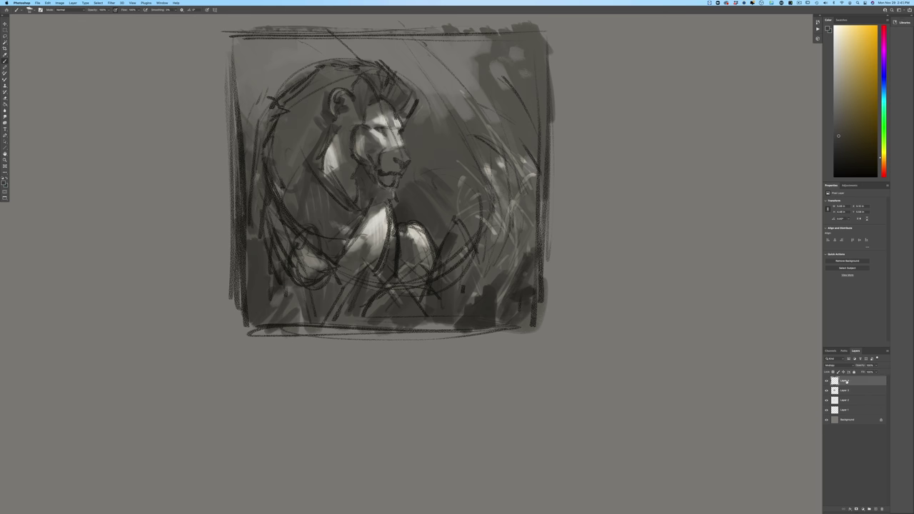
click(6, 181)
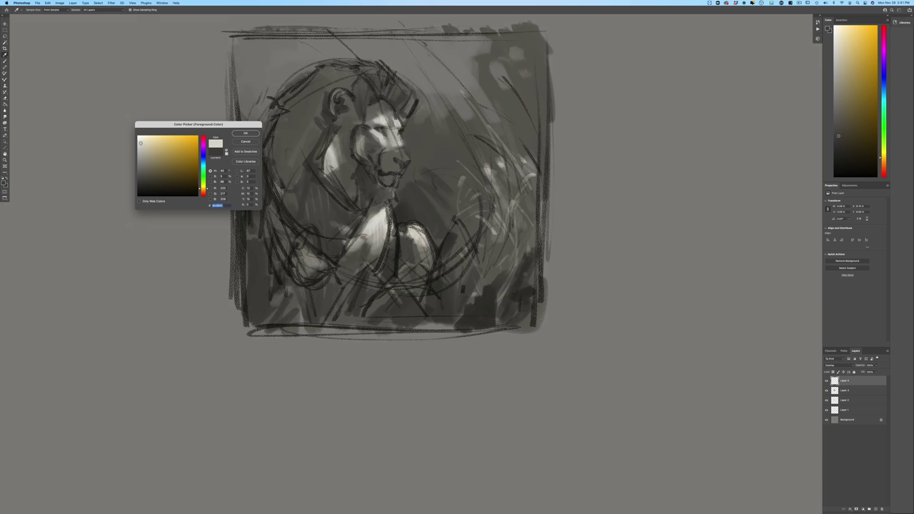
click(241, 134)
drag(459, 43, 460, 96)
mouse_move(453, 44)
mouse_down()
mouse_move(453, 82)
mouse_move(429, 92)
mouse_up()
drag(420, 37, 420, 87)
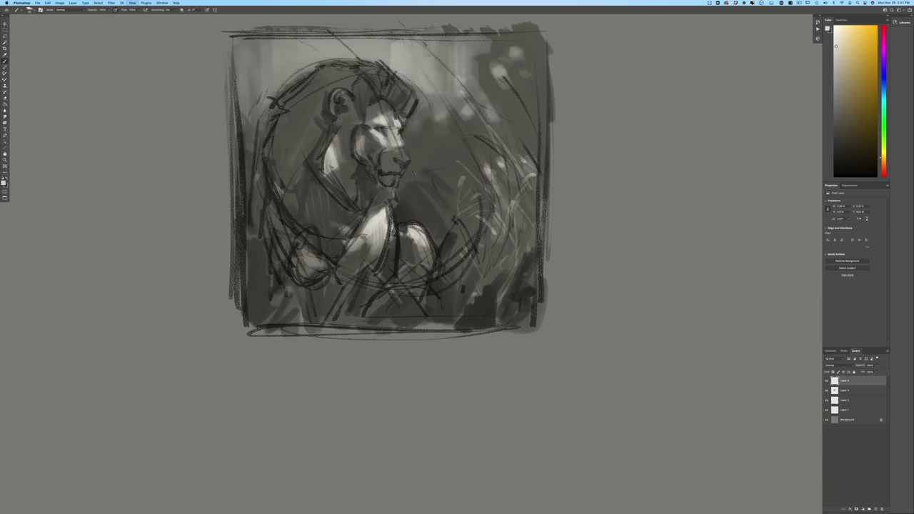
key(super+minus)
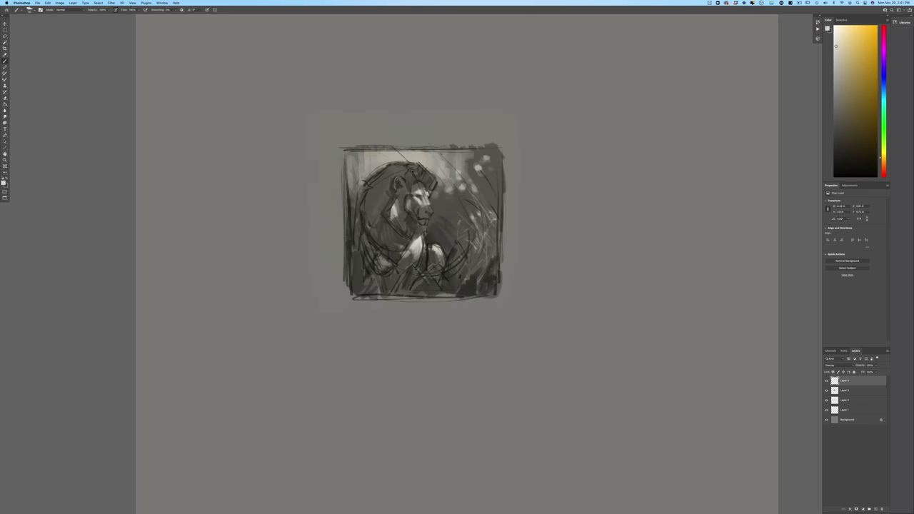
key(super+plus)
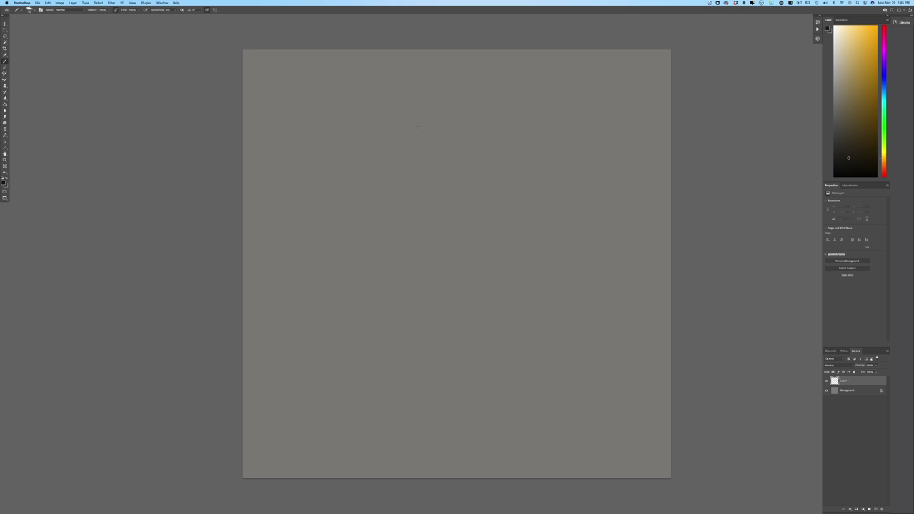
- Sketch a loose upright oval in the canvas's upper half as the construction shape for the lion's head
drag(342, 173, 379, 133)
drag(360, 261, 335, 234)
drag(320, 200, 391, 113)
drag(471, 164, 442, 270)
drag(393, 288, 349, 261)
drag(333, 193, 386, 124)
drag(461, 148, 470, 168)
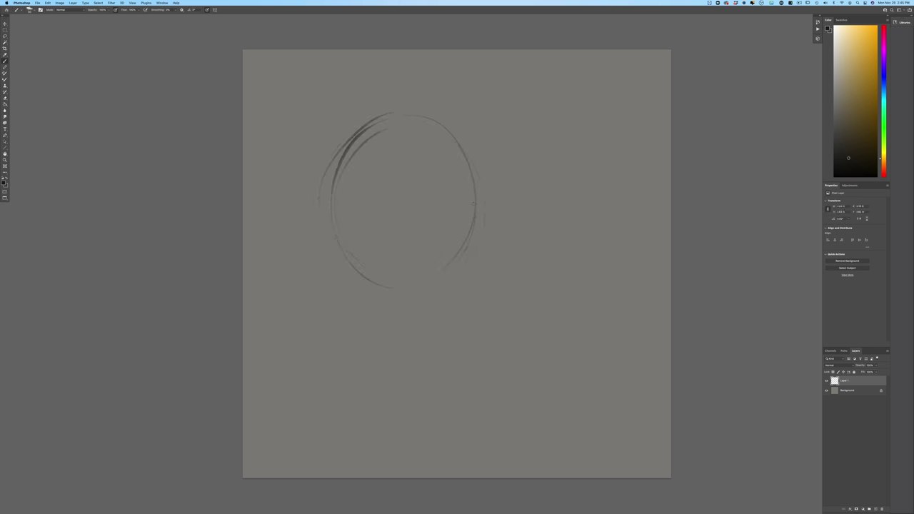
- Sketch the outer mane contour over the top of the head oval and down the back of the neck
drag(429, 111, 469, 154)
drag(383, 117, 319, 162)
drag(355, 129, 299, 204)
mouse_move(318, 161)
mouse_down()
mouse_move(293, 226)
mouse_move(290, 214)
mouse_move(299, 261)
mouse_move(369, 338)
mouse_up()
drag(296, 257, 358, 330)
drag(361, 120, 420, 100)
drag(421, 101, 469, 147)
- Draw the inner mane edge, forehead line, ear and near eye of the lion inside the head oval
drag(375, 160, 397, 281)
drag(411, 155, 438, 145)
drag(375, 161, 359, 185)
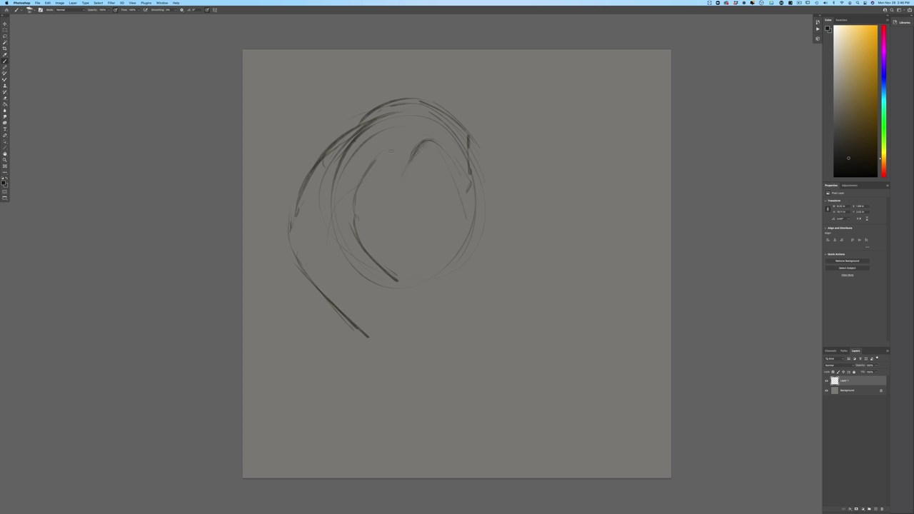
mouse_move(398, 142)
mouse_down()
mouse_move(371, 129)
mouse_move(360, 186)
mouse_move(401, 145)
mouse_up()
drag(427, 189, 437, 187)
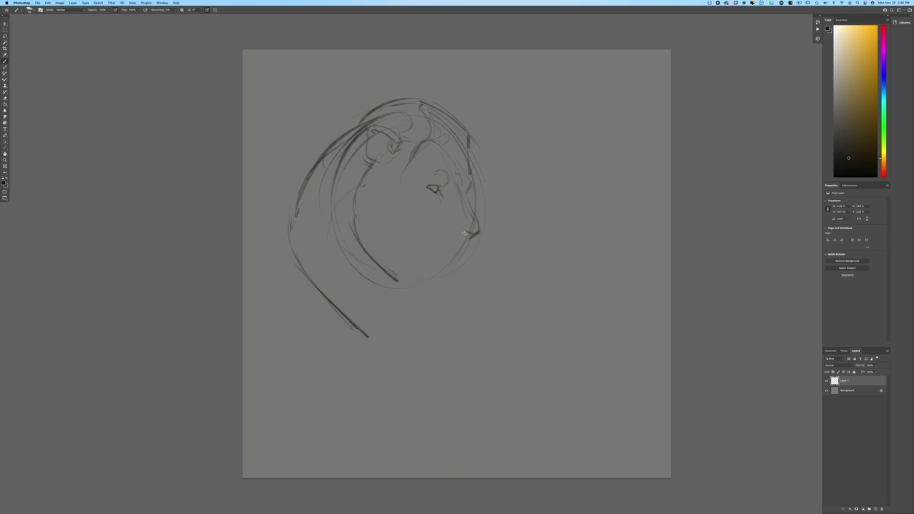
- Draw the lion's nose, mouth, inner eye corner, jaw and cheek lines
drag(465, 231, 458, 227)
drag(428, 257, 440, 262)
mouse_move(465, 233)
mouse_down()
mouse_move(460, 253)
mouse_move(430, 258)
mouse_move(440, 262)
mouse_up()
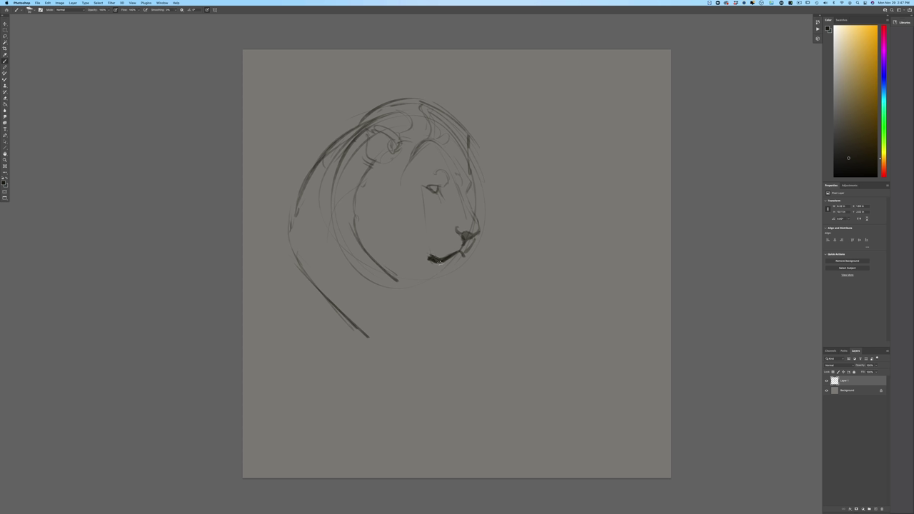
drag(421, 185, 429, 188)
drag(420, 246, 432, 269)
drag(413, 234, 421, 247)
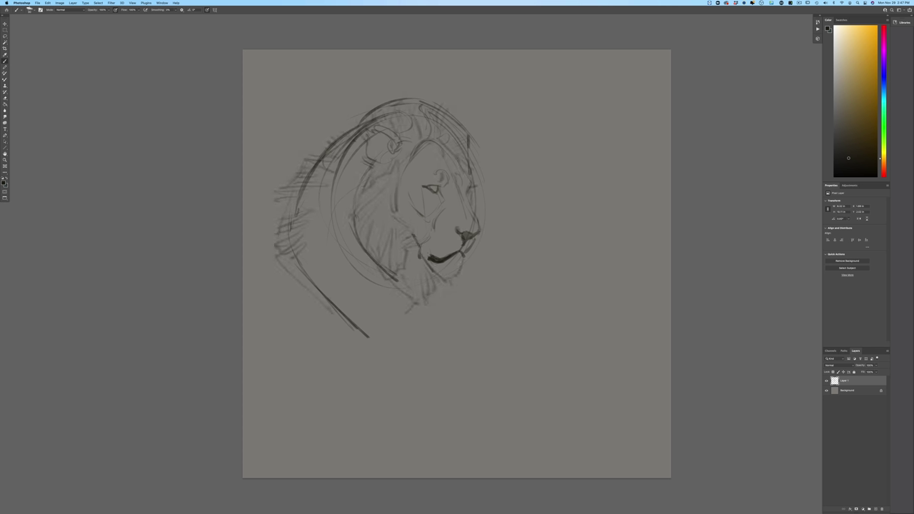
- Sketch the lion's neck, shoulder, back and chest contours below the head
mouse_move(445, 280)
mouse_down()
mouse_move(463, 312)
mouse_move(505, 340)
mouse_up()
drag(294, 240, 352, 348)
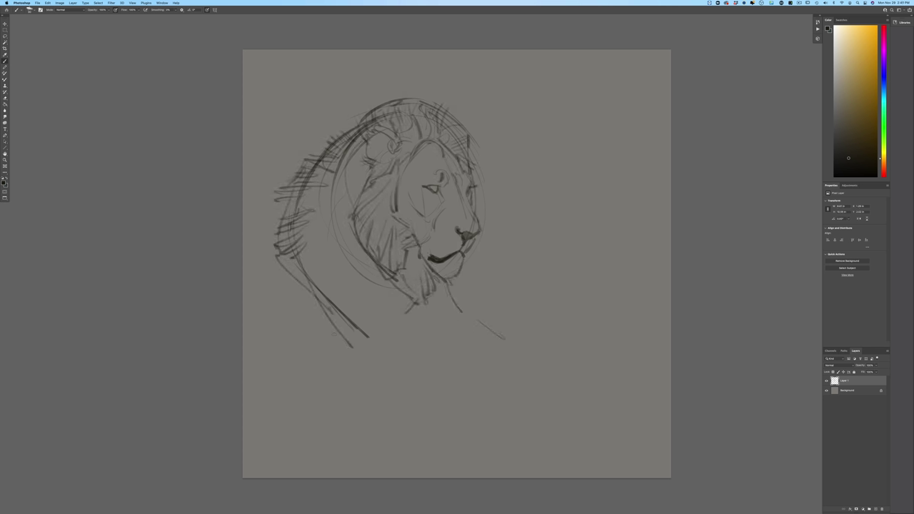
mouse_move(287, 257)
mouse_down()
mouse_move(317, 320)
mouse_move(304, 309)
mouse_move(310, 390)
mouse_up()
drag(450, 286, 486, 388)
drag(298, 336, 313, 392)
mouse_move(464, 343)
mouse_down()
mouse_move(485, 371)
mouse_move(487, 400)
mouse_up()
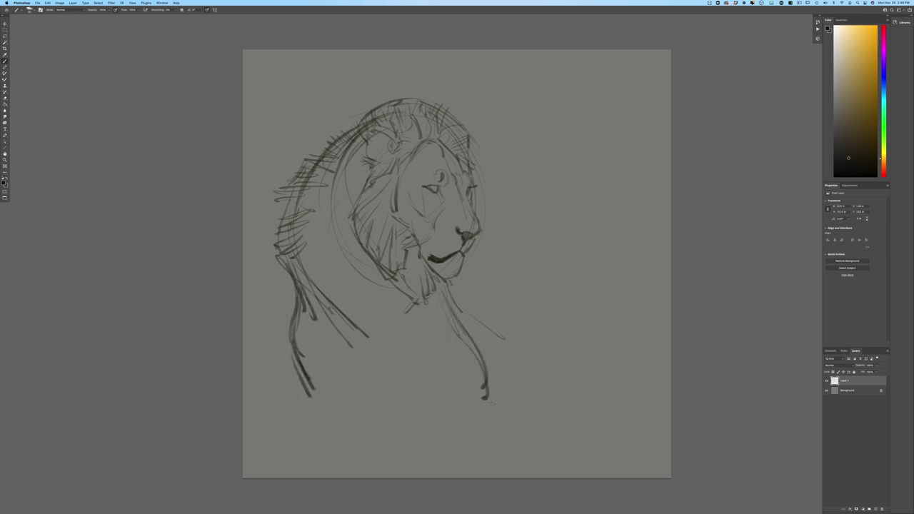
mouse_move(402, 293)
mouse_down()
mouse_move(365, 353)
mouse_move(464, 413)
mouse_up()
- Scale down, slightly rotate and reposition the lion line drawing on the canvas, and return to the Brush tool
click(47, 4)
click(65, 104)
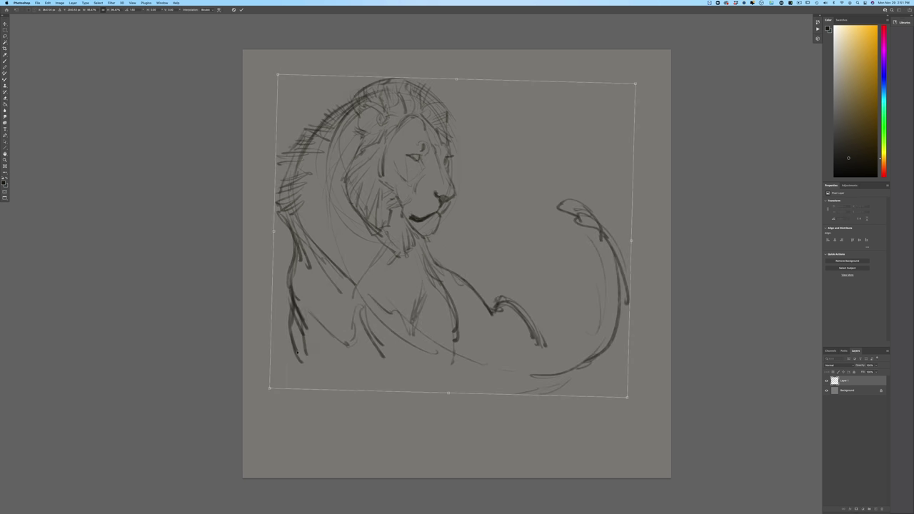
key(Return)
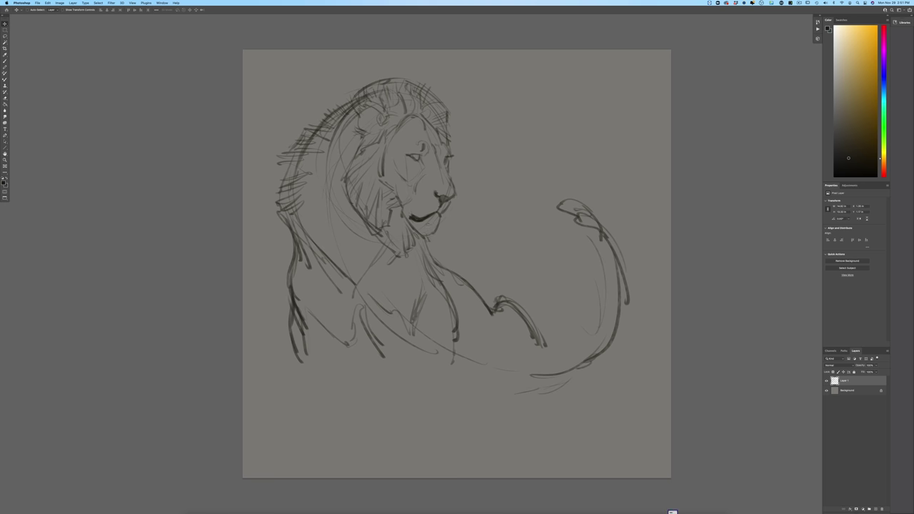
key(b)
key(b)
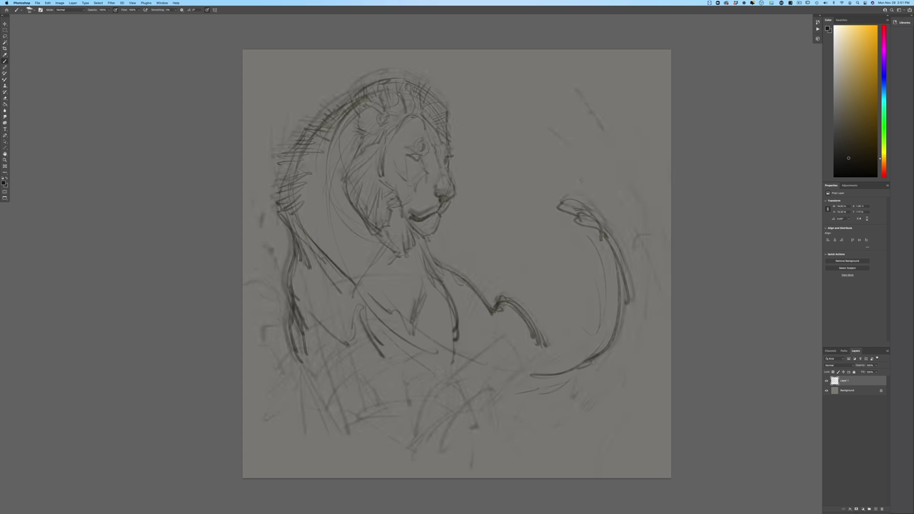
- Sketch the lion's front paw, loose grass strokes at its base and the flank curve running down from the hip
mouse_move(307, 443)
mouse_down()
mouse_move(345, 438)
mouse_move(314, 434)
mouse_up()
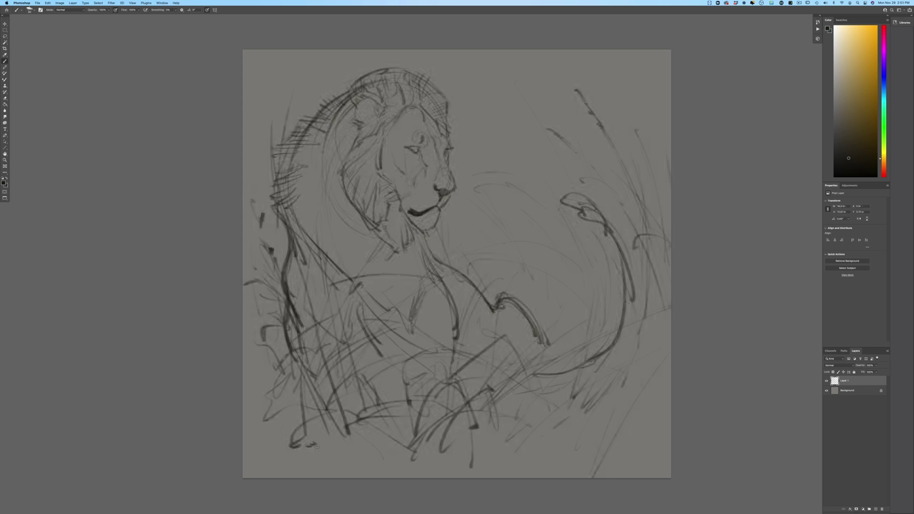
drag(312, 444, 261, 435)
drag(495, 397, 562, 405)
drag(442, 387, 536, 407)
drag(495, 297, 480, 359)
drag(493, 309, 487, 338)
drag(485, 358, 477, 370)
mouse_move(499, 336)
mouse_down()
mouse_move(486, 384)
mouse_move(472, 361)
mouse_move(462, 373)
mouse_up()
drag(468, 368, 460, 379)
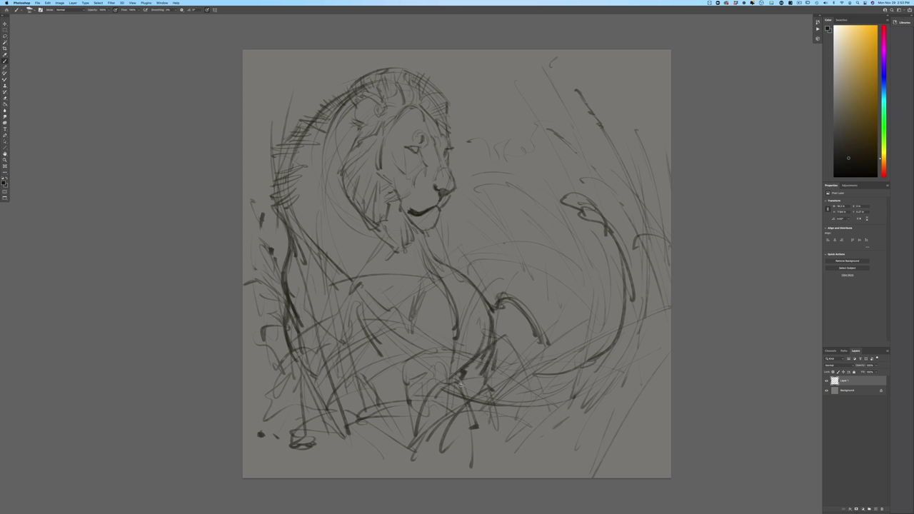
- Draw the rear haunch contour down to the ground and add loose grass strokes behind the haunch and beside the front leg
drag(536, 338, 551, 396)
mouse_move(564, 328)
mouse_down()
mouse_move(531, 411)
mouse_move(547, 335)
mouse_up()
drag(577, 399, 539, 442)
drag(596, 327, 551, 389)
drag(572, 313, 564, 324)
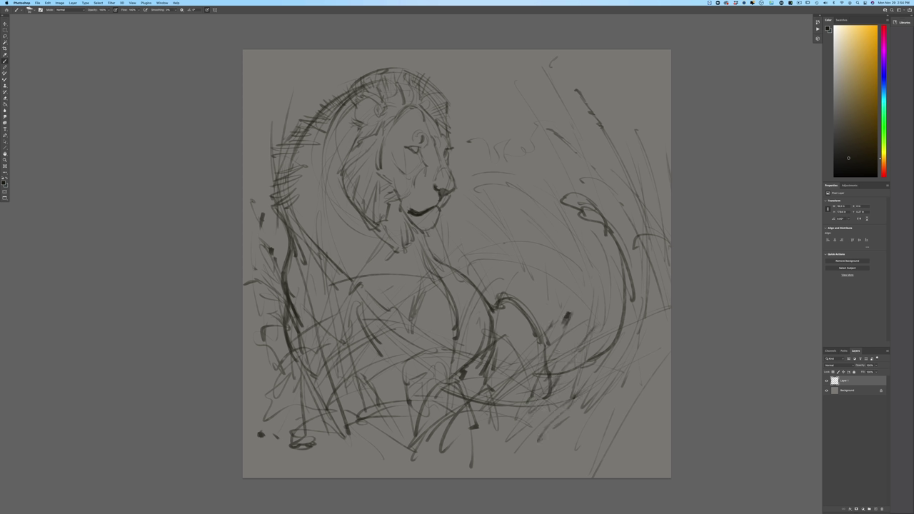
mouse_move(290, 297)
mouse_down()
mouse_move(263, 370)
mouse_move(253, 367)
mouse_move(277, 399)
mouse_up()
drag(289, 379, 255, 420)
- Lower the rough lion sketch layer's opacity and add a new layer above it
click(877, 366)
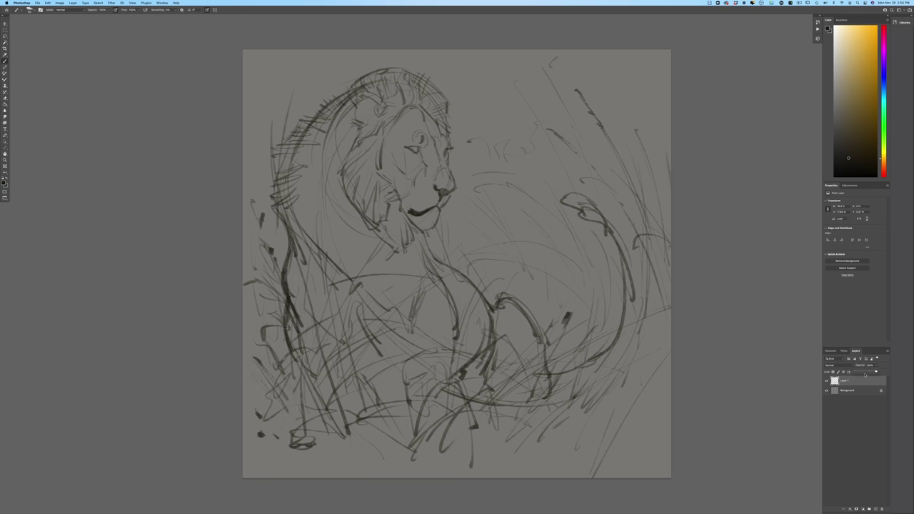
drag(877, 372, 862, 373)
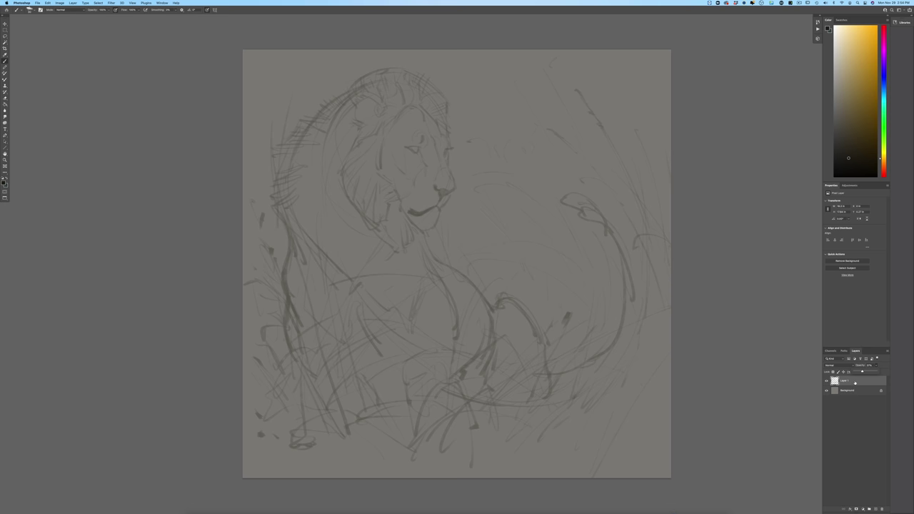
click(877, 509)
- Draw refined line art of the lion's face, mane, body and tail over the faded sketch with another brush, and compare the two layers
click(30, 10)
click(47, 128)
click(204, 266)
key(super+equal)
scroll(205, 273, up, 5)
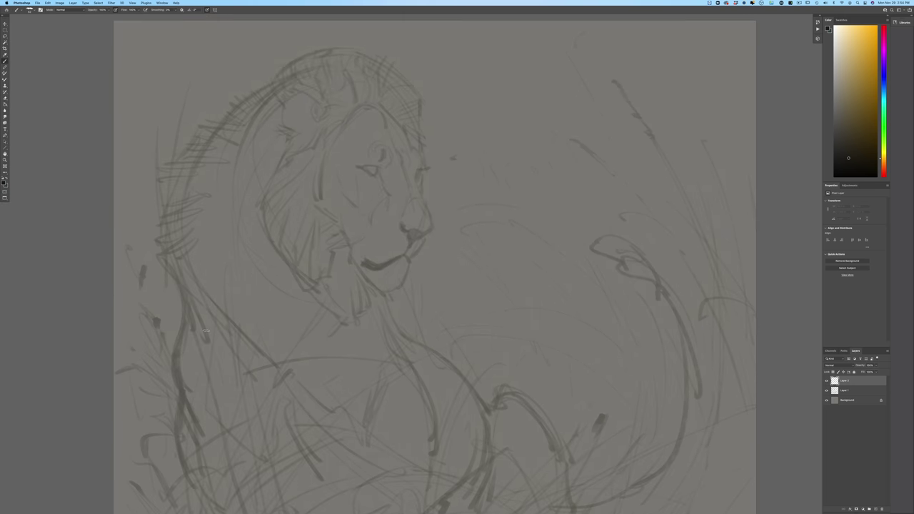
key(super+equal)
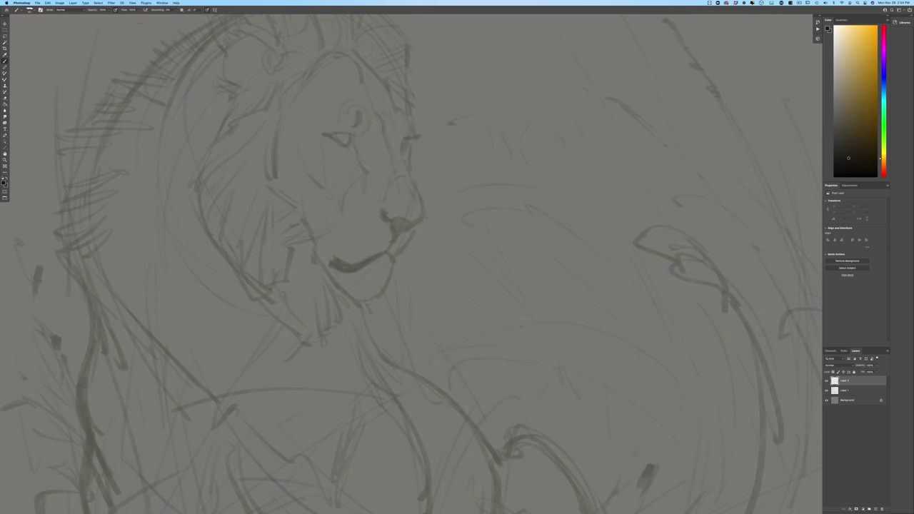
key(super+equal)
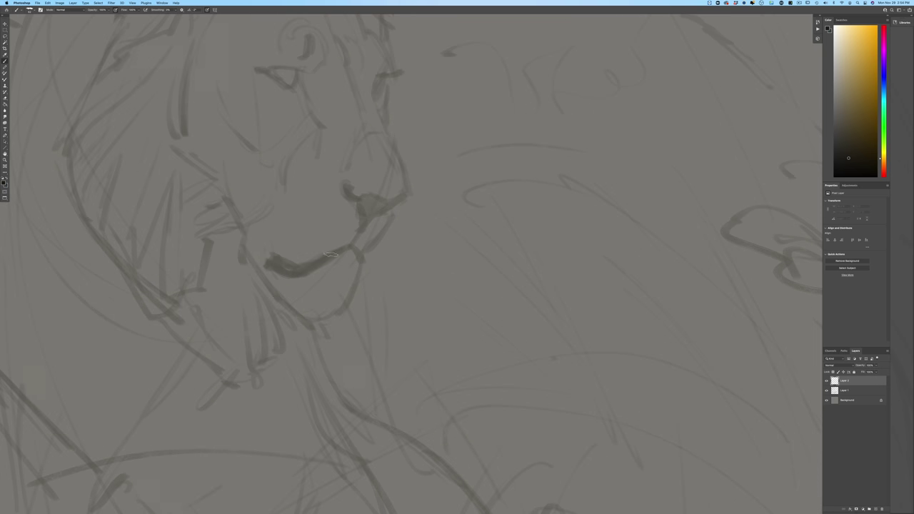
drag(166, 301, 290, 422)
key(super+minus)
key(super+minus)
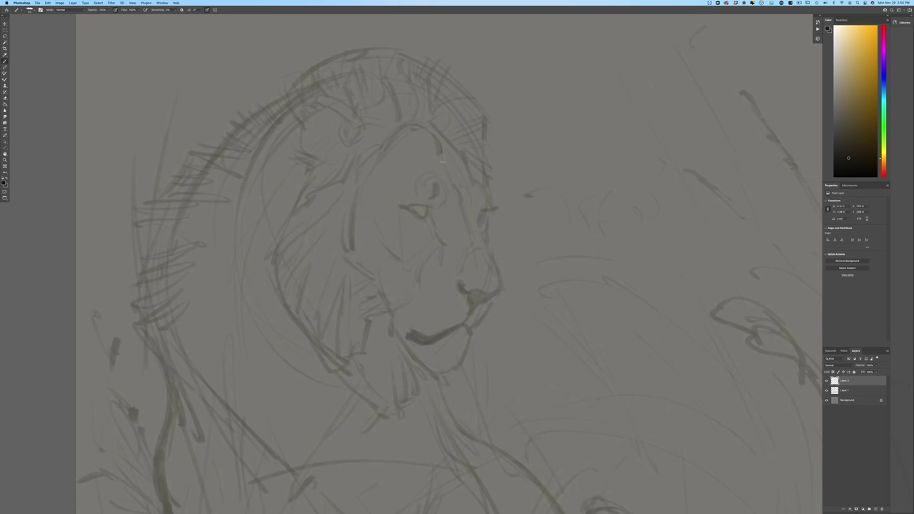
drag(443, 163, 455, 188)
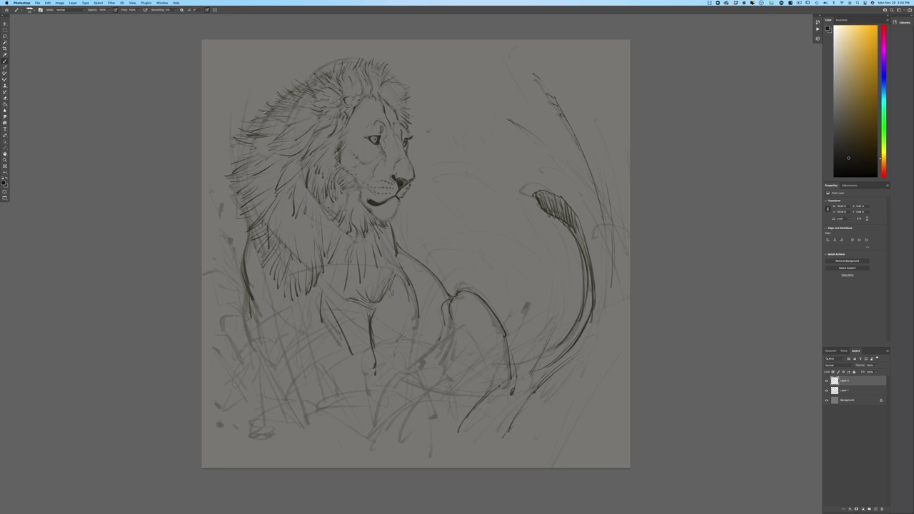
click(828, 381)
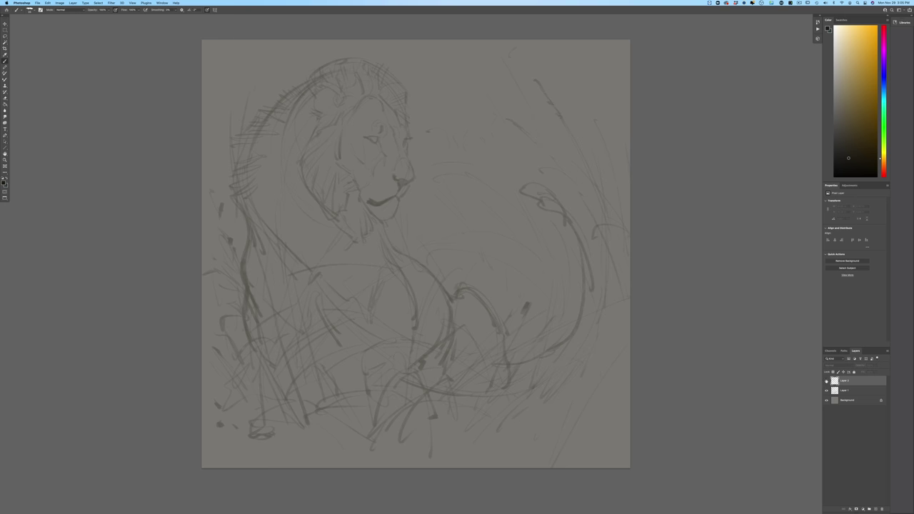
click(827, 382)
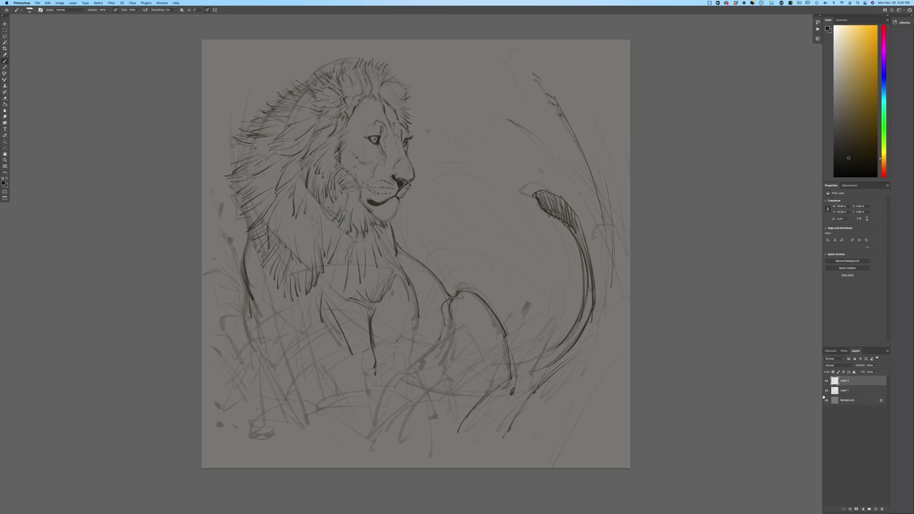
- Choose a muted tan foreground colour and add a new layer directly above the Background
click(7, 183)
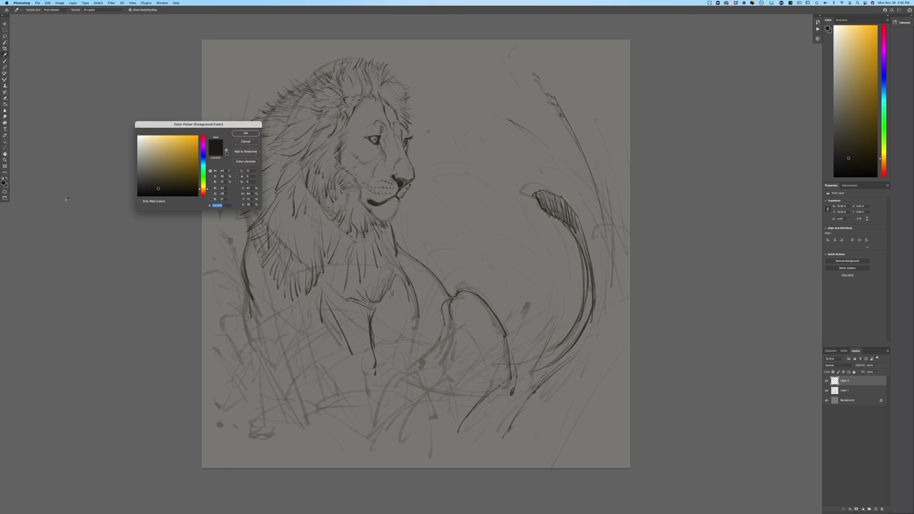
drag(201, 189, 202, 192)
click(164, 145)
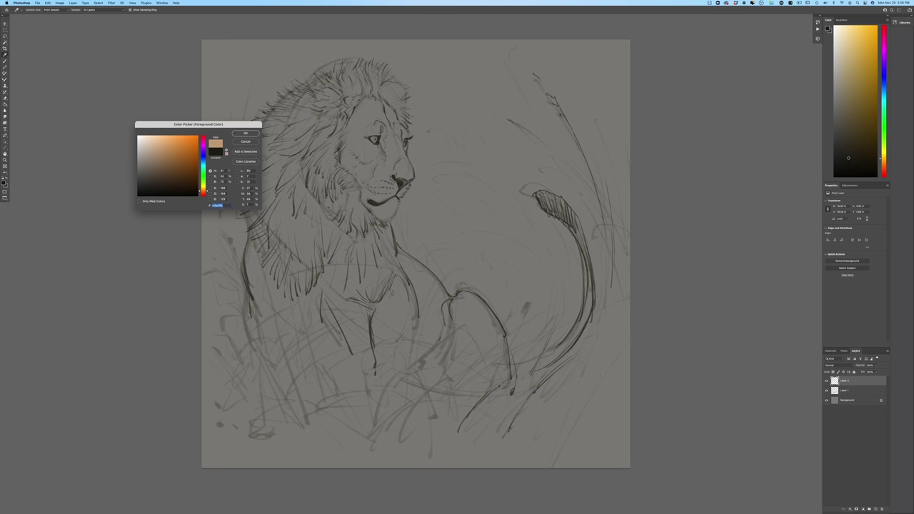
click(245, 133)
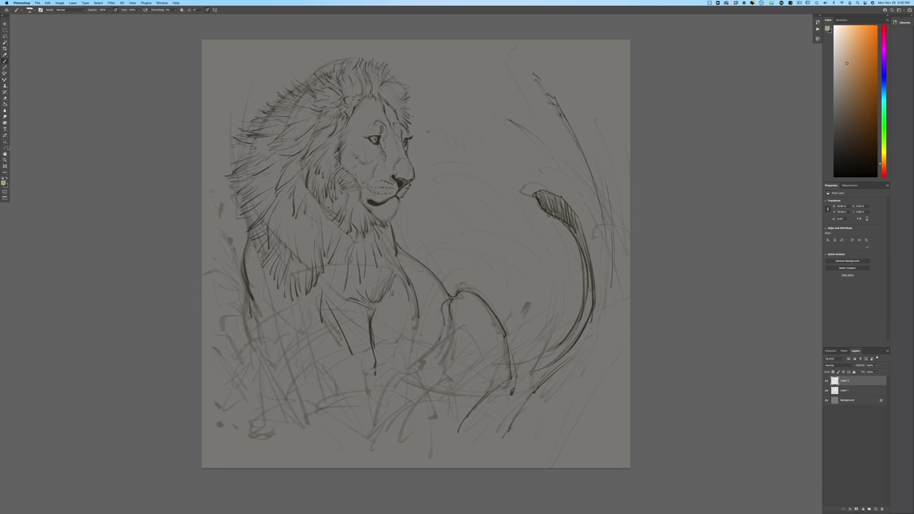
click(850, 400)
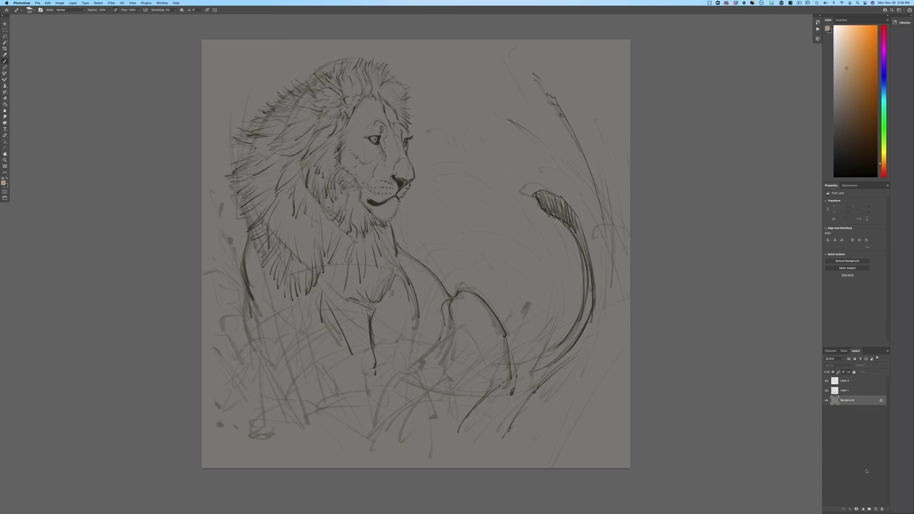
click(878, 509)
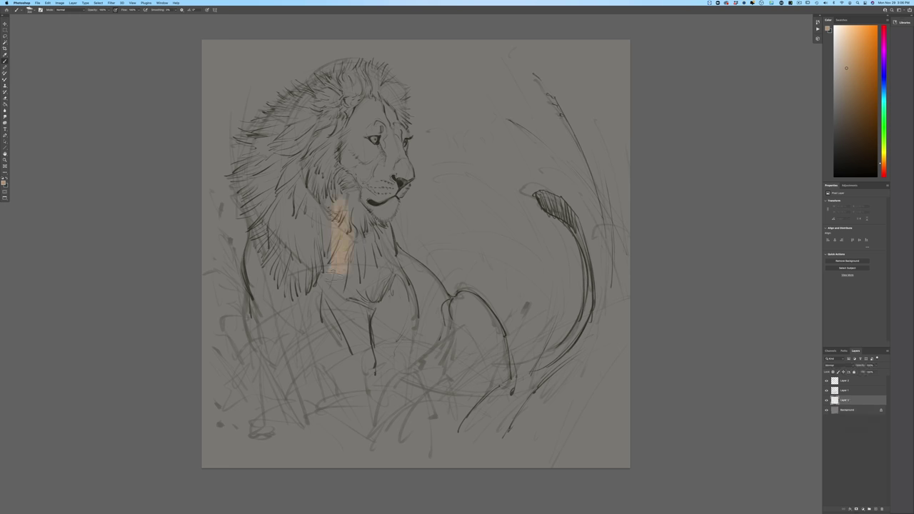
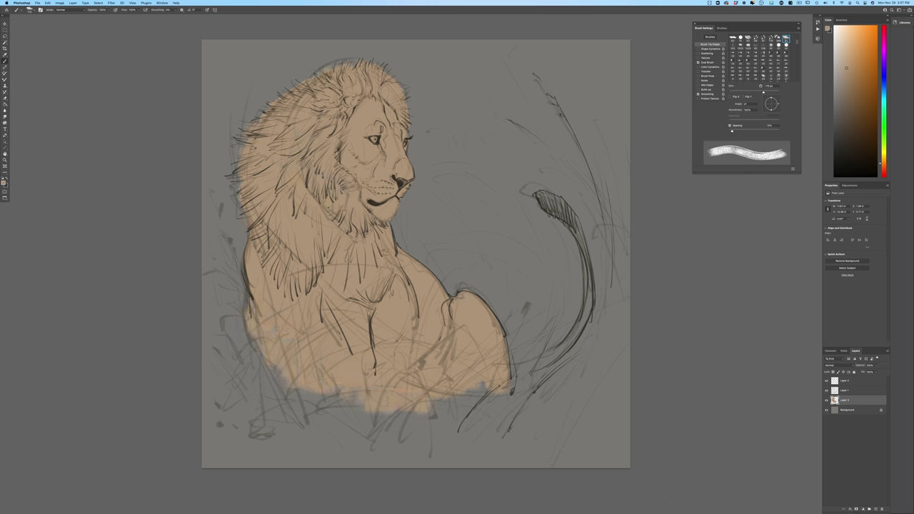
- Fill the lion's tail and lower body with the tan base colour, switching pressure-controlled brush size for the narrow tail
mouse_move(484, 384)
mouse_down()
mouse_move(449, 405)
mouse_move(464, 400)
mouse_up()
mouse_move(556, 206)
mouse_down()
mouse_move(564, 220)
mouse_move(545, 198)
mouse_move(581, 234)
mouse_move(572, 240)
mouse_up()
click(207, 10)
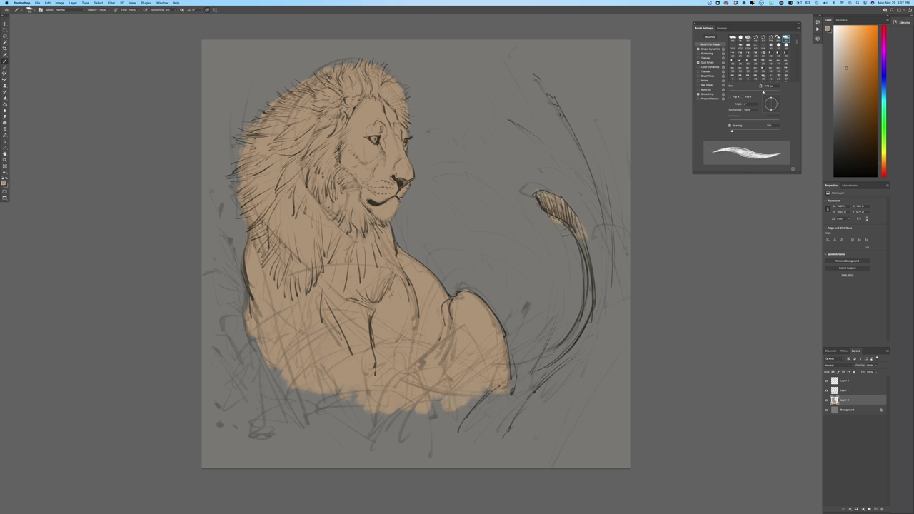
mouse_move(554, 210)
mouse_down()
mouse_move(586, 259)
mouse_move(589, 303)
mouse_move(514, 371)
mouse_move(559, 354)
mouse_up()
mouse_move(477, 399)
mouse_down()
mouse_move(514, 377)
mouse_move(503, 406)
mouse_move(486, 368)
mouse_move(475, 408)
mouse_move(457, 400)
mouse_move(445, 369)
mouse_move(427, 425)
mouse_move(413, 410)
mouse_move(346, 419)
mouse_move(313, 336)
mouse_move(334, 418)
mouse_move(318, 419)
mouse_move(264, 361)
mouse_up()
click(207, 10)
drag(336, 397, 347, 416)
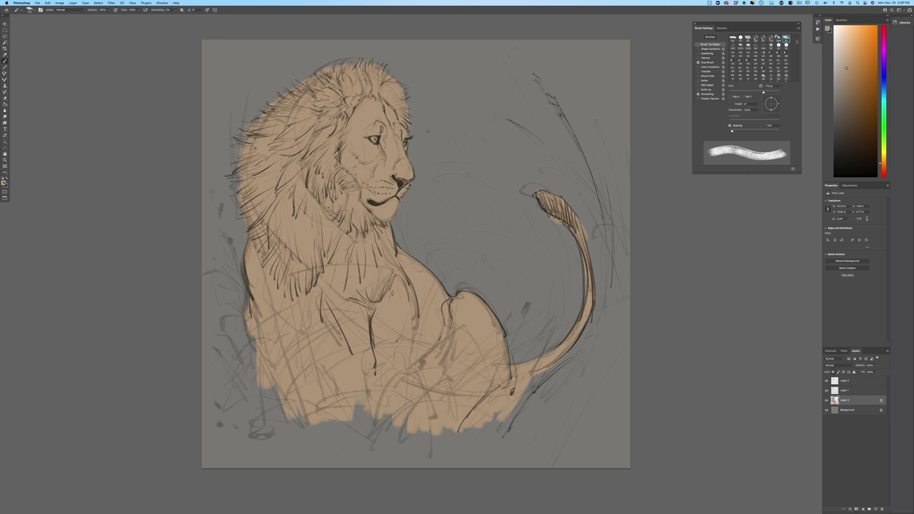
- Choose a saturated orange-brown and paint it over the lion's mane around the forehead, cheek and neck
click(3, 183)
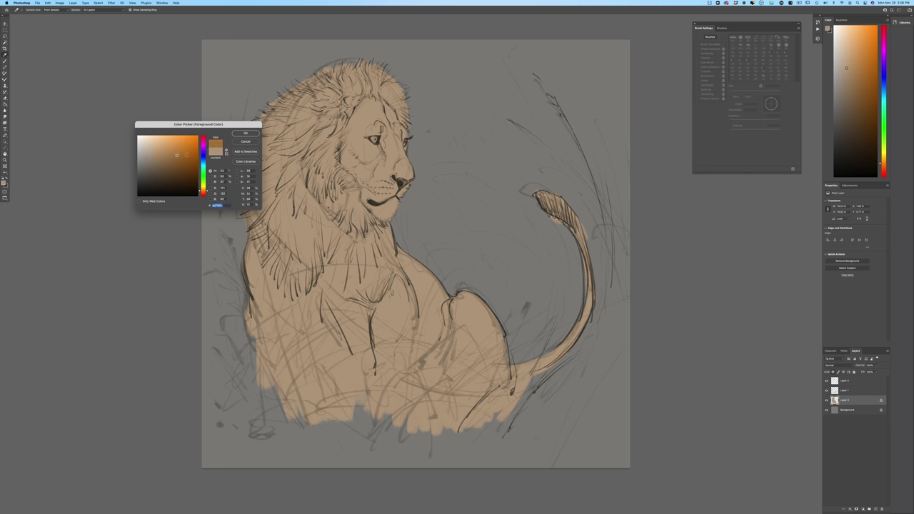
click(245, 133)
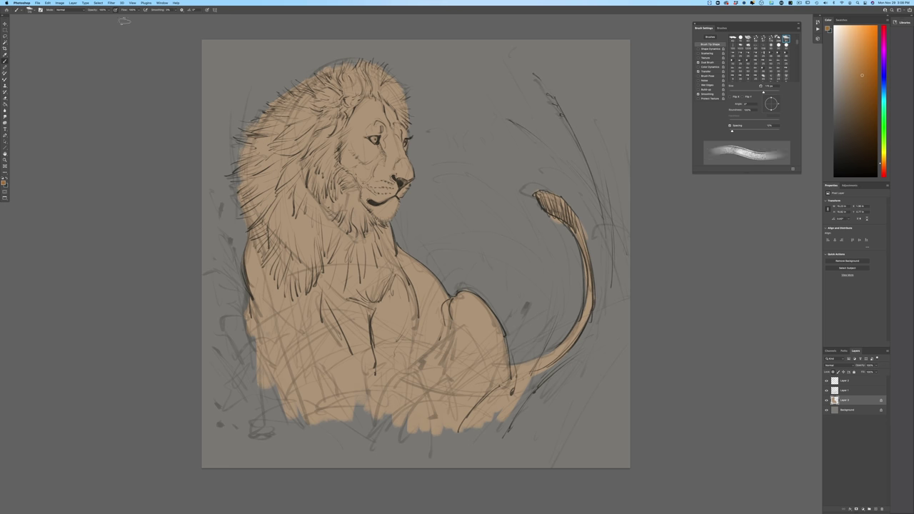
mouse_move(366, 86)
mouse_down()
mouse_move(413, 120)
mouse_move(382, 83)
mouse_move(351, 77)
mouse_move(325, 99)
mouse_move(298, 172)
mouse_move(328, 232)
mouse_move(362, 249)
mouse_move(358, 193)
mouse_move(346, 207)
mouse_move(320, 159)
mouse_move(337, 229)
mouse_up()
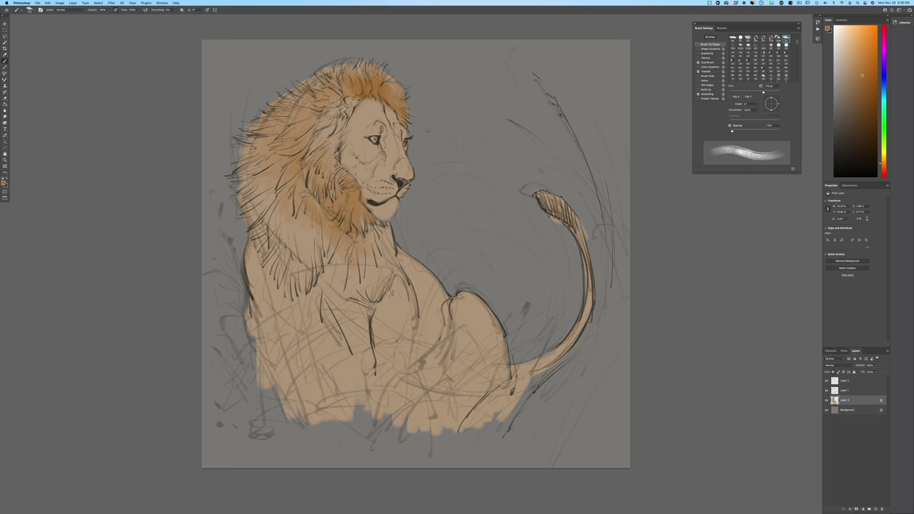
- Choose a desaturated grey-brown and tone down the lion's face from the forehead to the nose bridge
click(4, 181)
click(152, 157)
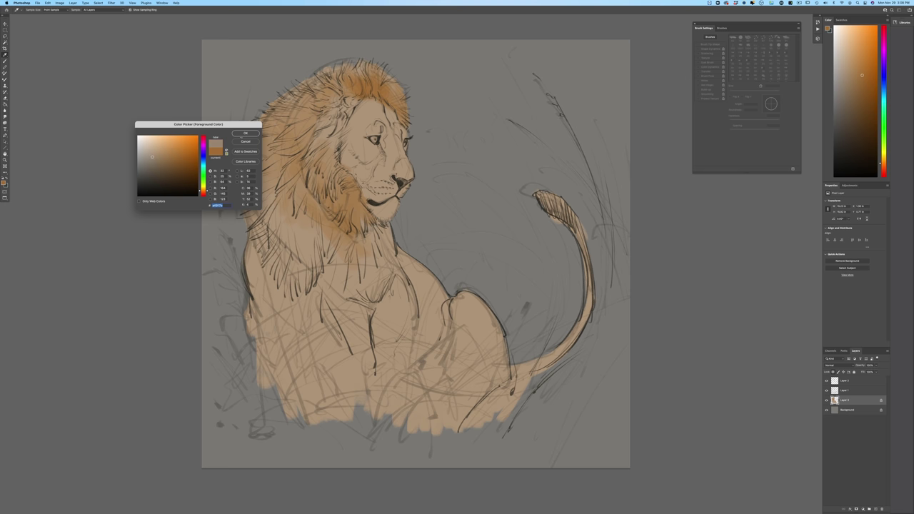
click(245, 133)
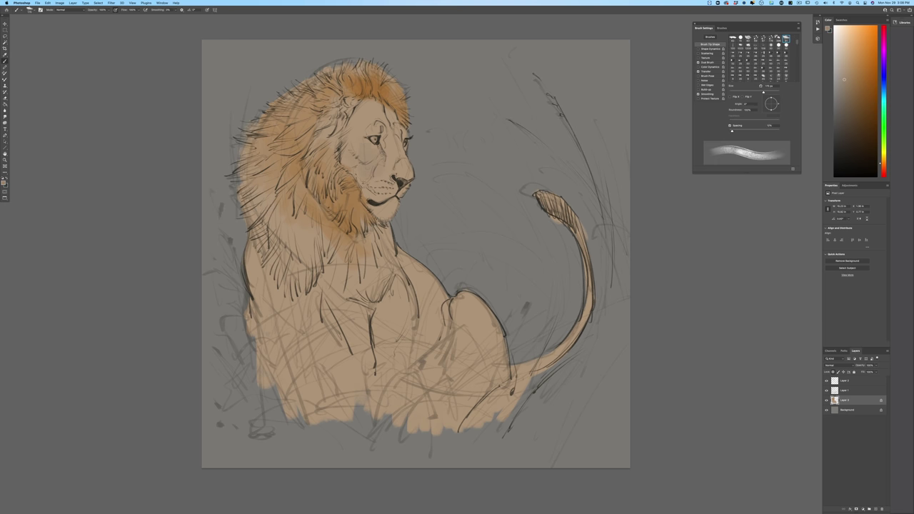
click(3, 182)
click(148, 162)
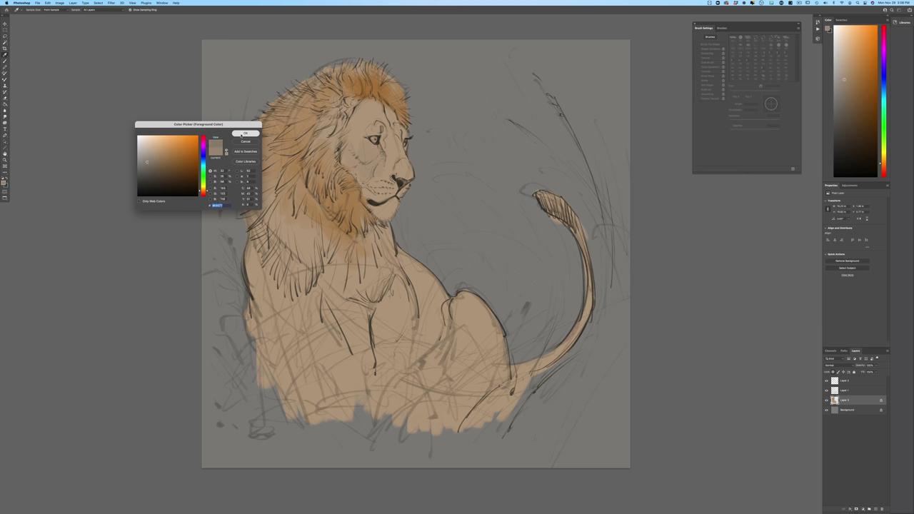
click(245, 133)
mouse_move(398, 151)
mouse_down()
mouse_move(406, 174)
mouse_move(395, 167)
mouse_move(395, 140)
mouse_up()
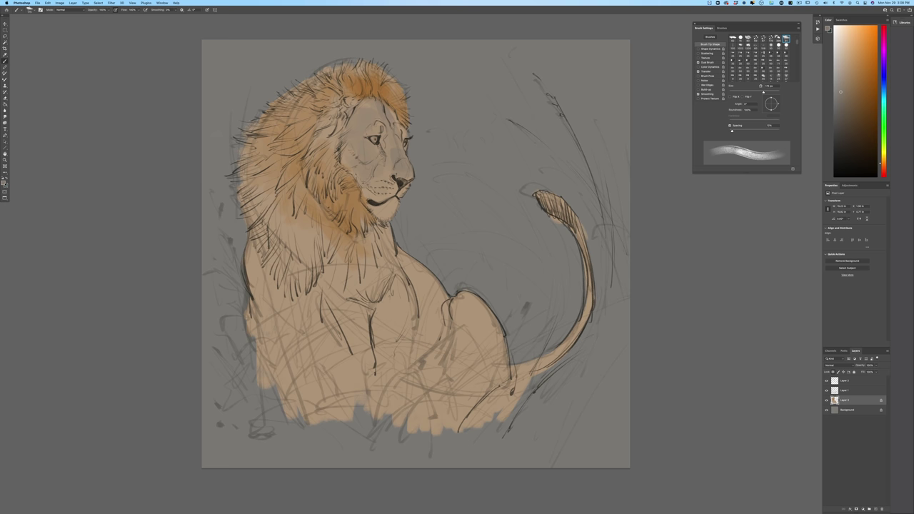
- Pick a darker saturated brown and paint warm accents on the lion's cheek and muzzle
click(4, 180)
click(179, 161)
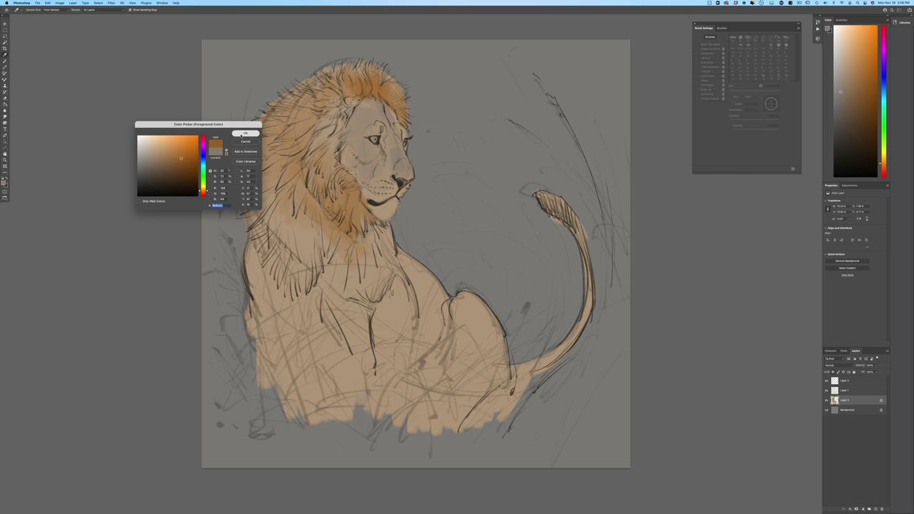
click(245, 133)
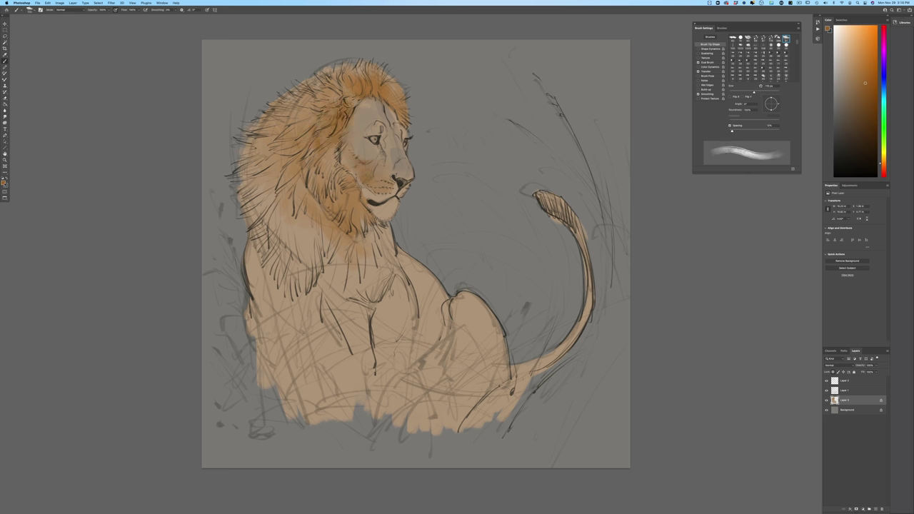
- Choose a pale beige and lighten the lion's chin and the area around its mouth
click(4, 183)
click(145, 147)
click(245, 133)
mouse_move(392, 214)
mouse_down()
mouse_move(368, 203)
mouse_move(363, 187)
mouse_move(391, 192)
mouse_move(385, 198)
mouse_up()
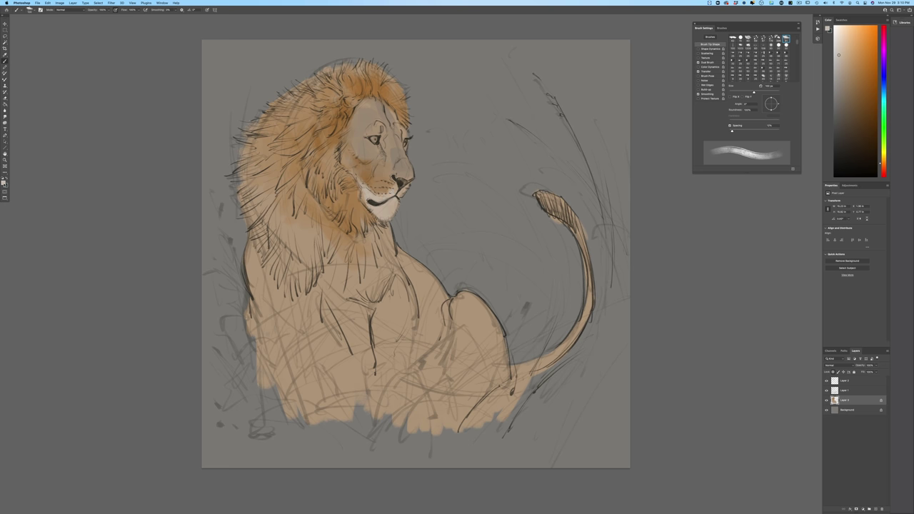
- Choose a light peach and paint highlights around the lion's eyes and brow
click(3, 183)
click(151, 143)
key(Return)
drag(403, 127, 407, 149)
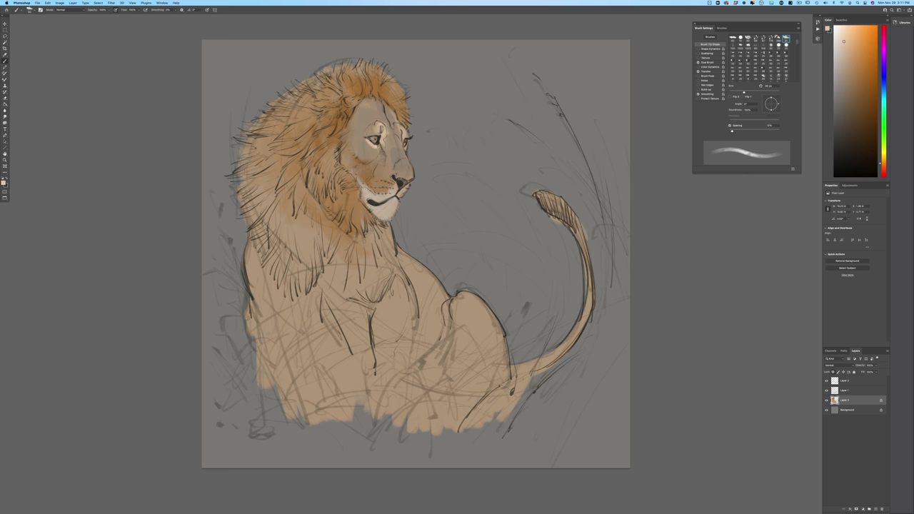
click(392, 117)
- Enlarge the brush, choose a darker brown and shade the mane's outer edge, chest and back
key(bracketright)
key(bracketright)
key(bracketright)
key(bracketright)
key(bracketright)
key(bracketright)
click(4, 182)
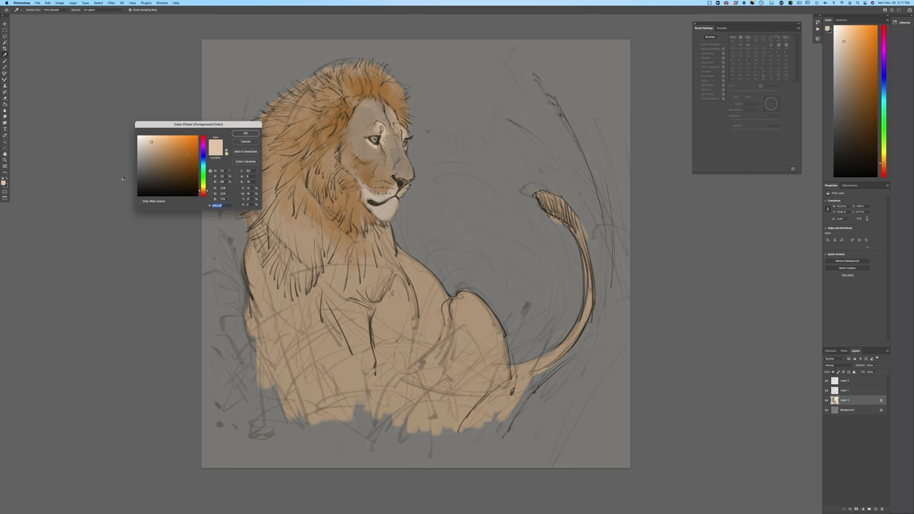
click(178, 168)
click(245, 133)
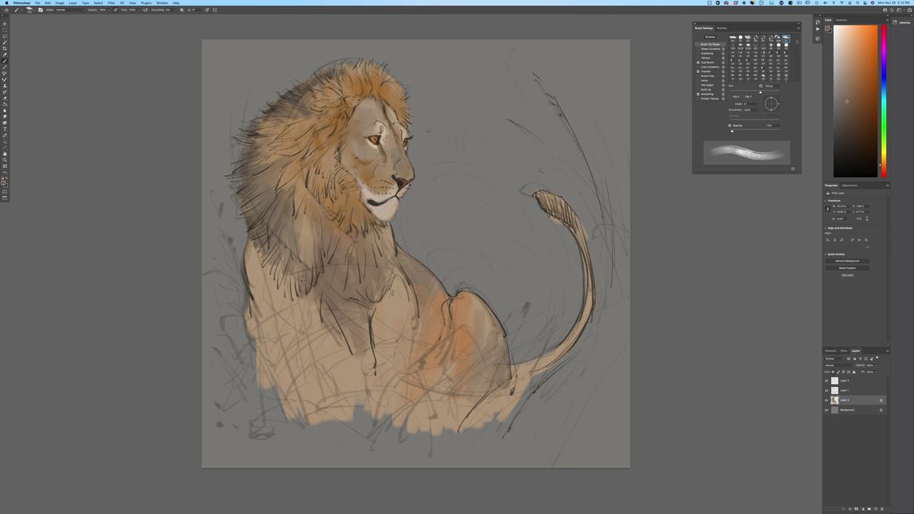
- Brush muted brown shading over the lower mane behind the cheek and down towards the shoulder
drag(308, 222, 296, 270)
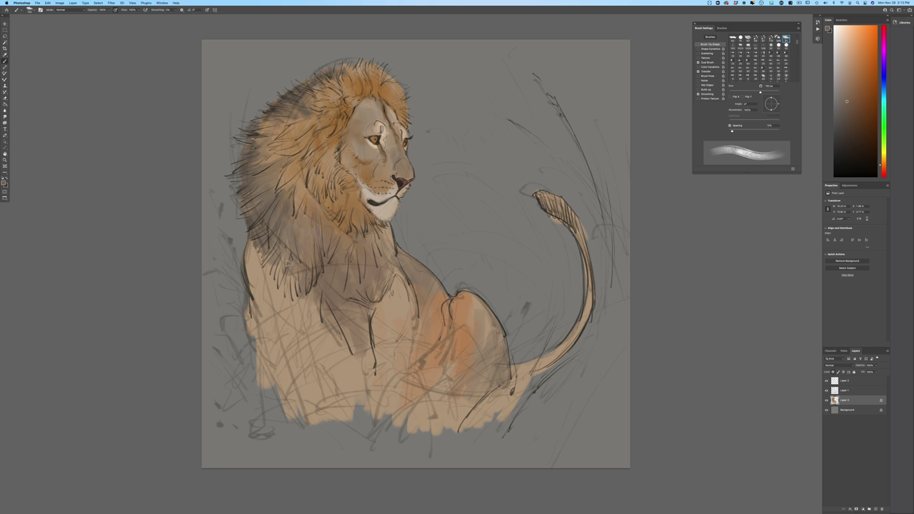
drag(284, 234, 290, 265)
mouse_move(301, 186)
mouse_down()
mouse_move(296, 212)
mouse_move(281, 214)
mouse_move(301, 267)
mouse_move(326, 232)
mouse_up()
drag(306, 264, 280, 308)
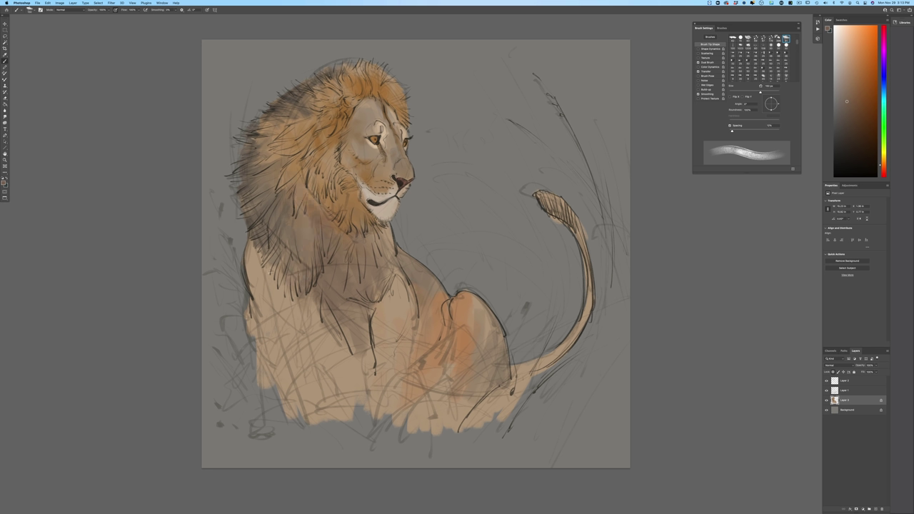
- Brush muted brown shading down from the mane over the lion's shoulder, chest and front body to the grass line
drag(271, 268, 265, 283)
mouse_move(259, 243)
mouse_down()
mouse_move(251, 281)
mouse_move(271, 299)
mouse_move(279, 328)
mouse_up()
drag(264, 285, 308, 367)
drag(286, 306, 320, 378)
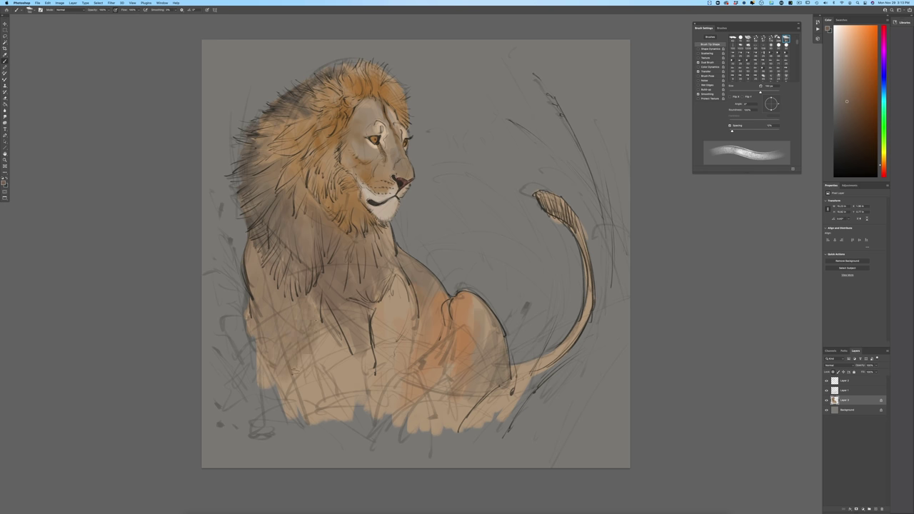
drag(284, 330, 330, 408)
drag(313, 353, 337, 422)
drag(317, 314, 353, 396)
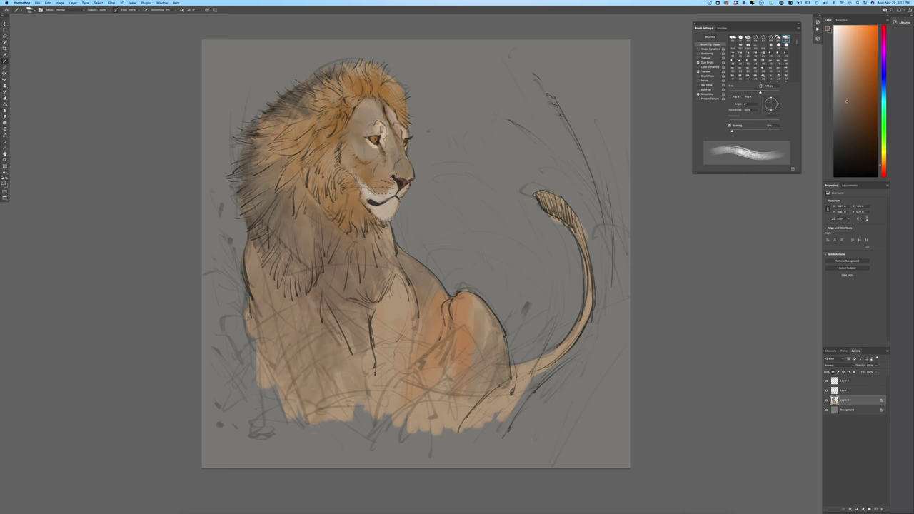
drag(381, 350, 366, 402)
drag(388, 326, 378, 330)
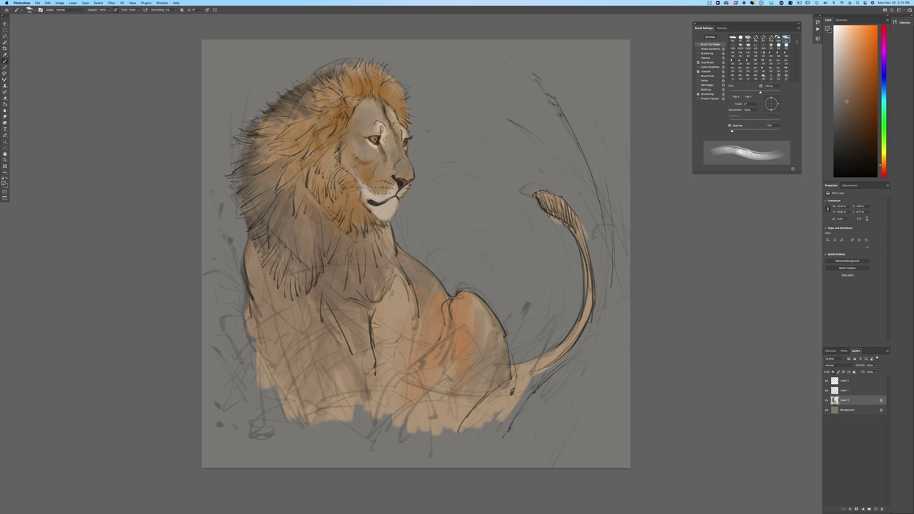
- Choose a paler pinkish beige, lighten the lion's foreleg, and compare the drawing with the colour layer hidden and shown
click(4, 181)
click(828, 401)
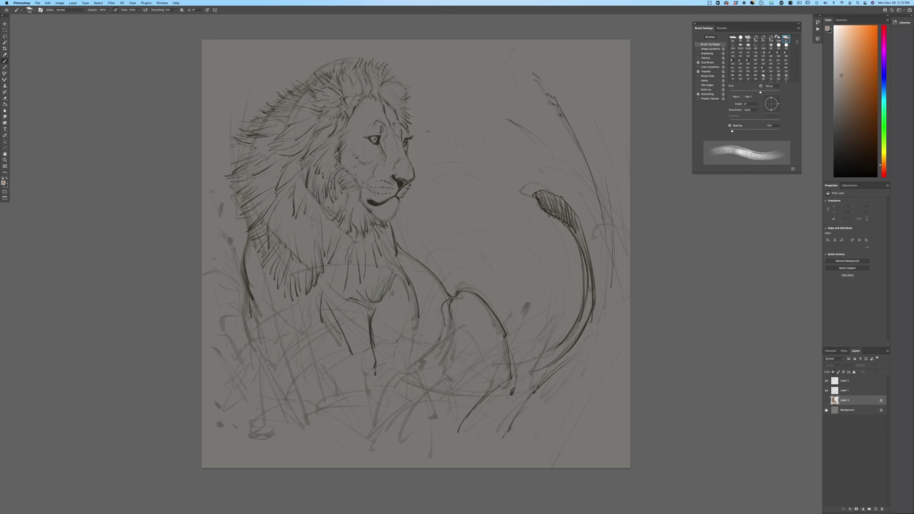
click(827, 401)
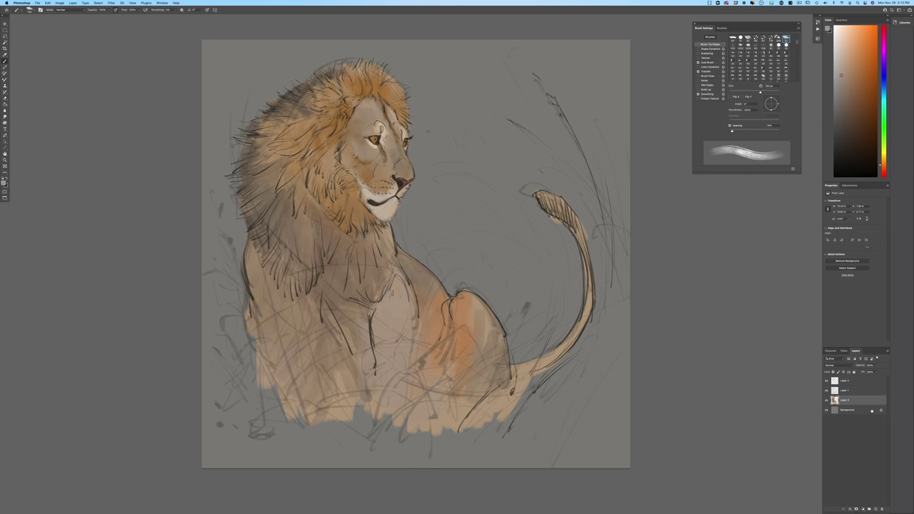
- Choose a dark grey-brown, reduce the brush size and paint shadow hairs through the lower mane and beneath the chin
click(4, 184)
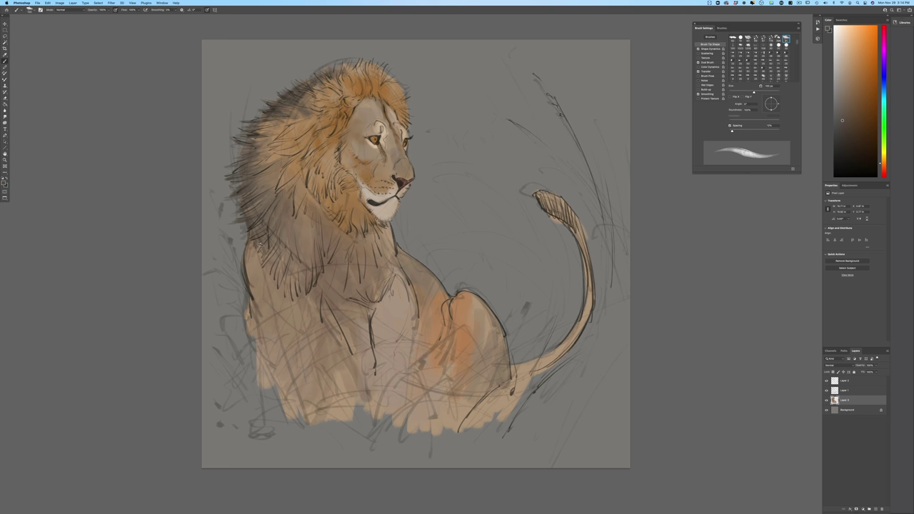
drag(272, 240, 291, 277)
mouse_move(291, 228)
mouse_down()
mouse_move(290, 265)
mouse_move(323, 285)
mouse_up()
drag(307, 256, 300, 292)
drag(377, 235, 389, 265)
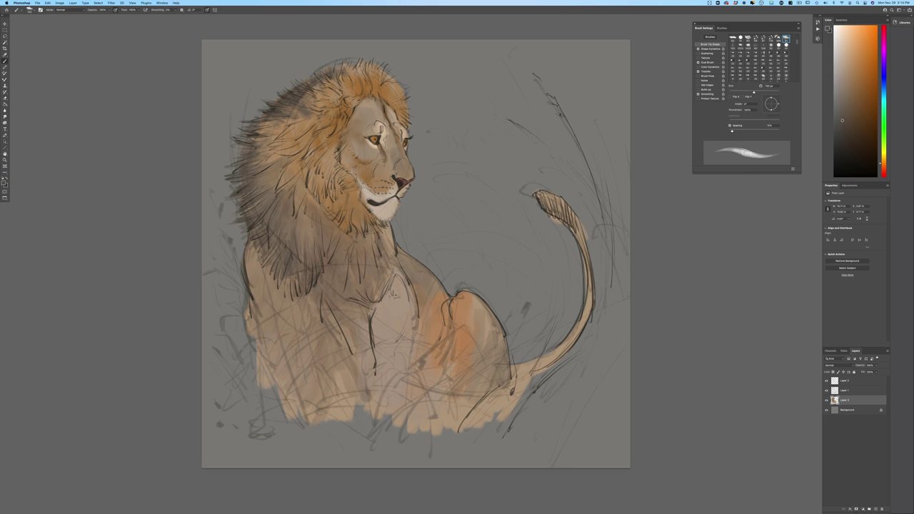
- Choose a light peach for highlight hairs through the upper mane, and darken the tail tuft with brown strokes
click(849, 43)
mouse_move(344, 87)
mouse_down()
mouse_move(317, 98)
mouse_move(321, 107)
mouse_move(282, 147)
mouse_up()
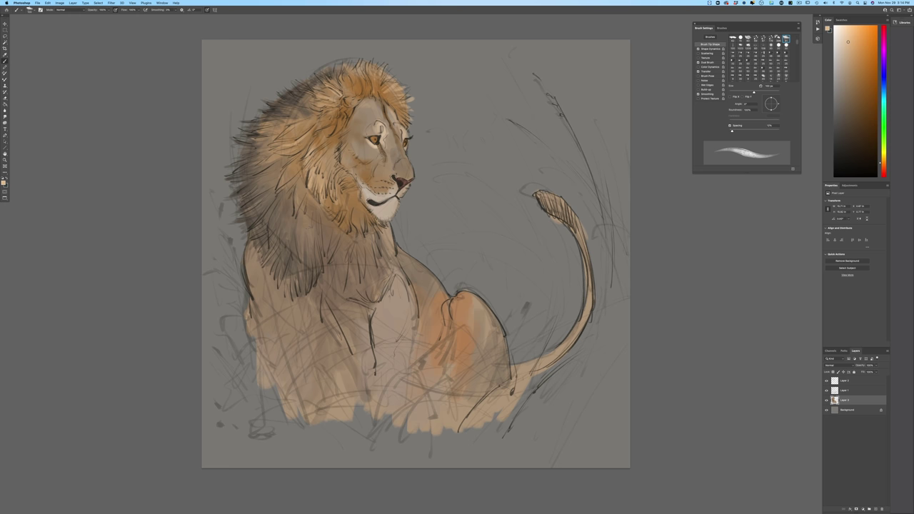
drag(545, 199, 577, 233)
- Choose a muted grey-brown and brush it over the lower edge of the lion's body
click(4, 183)
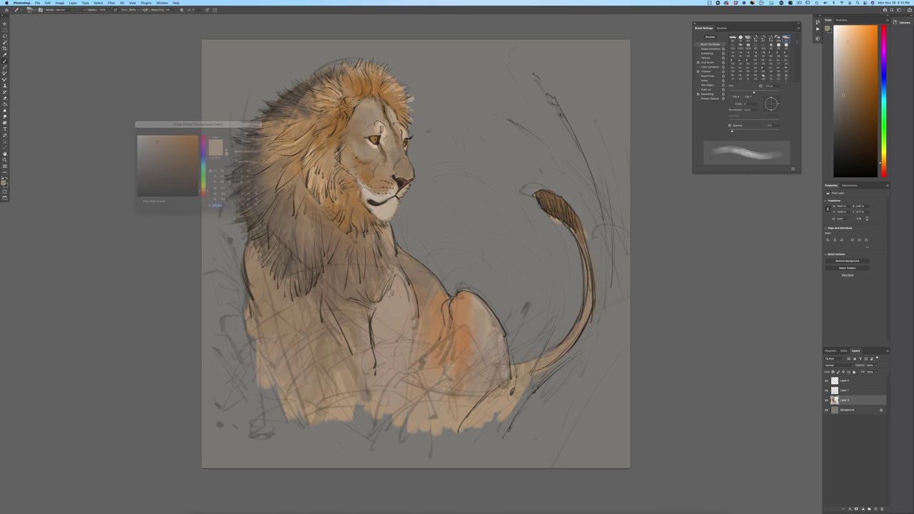
click(243, 133)
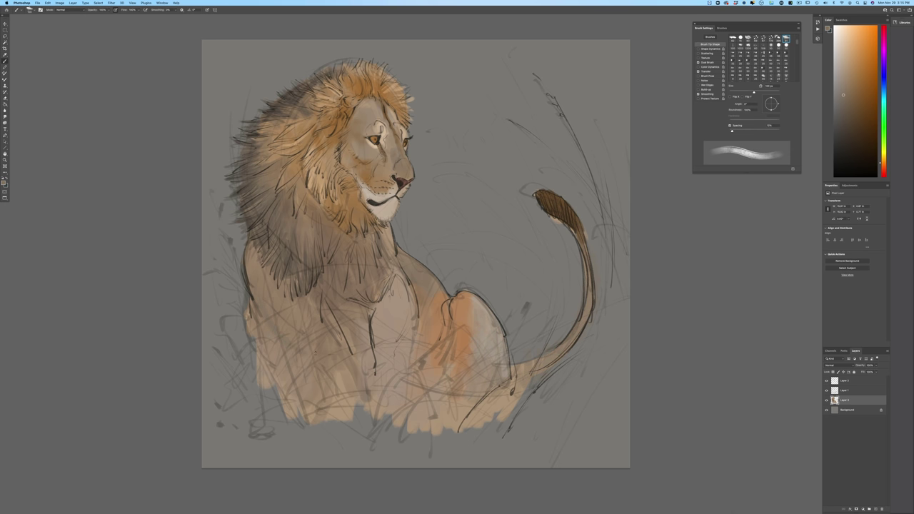
drag(273, 348, 263, 377)
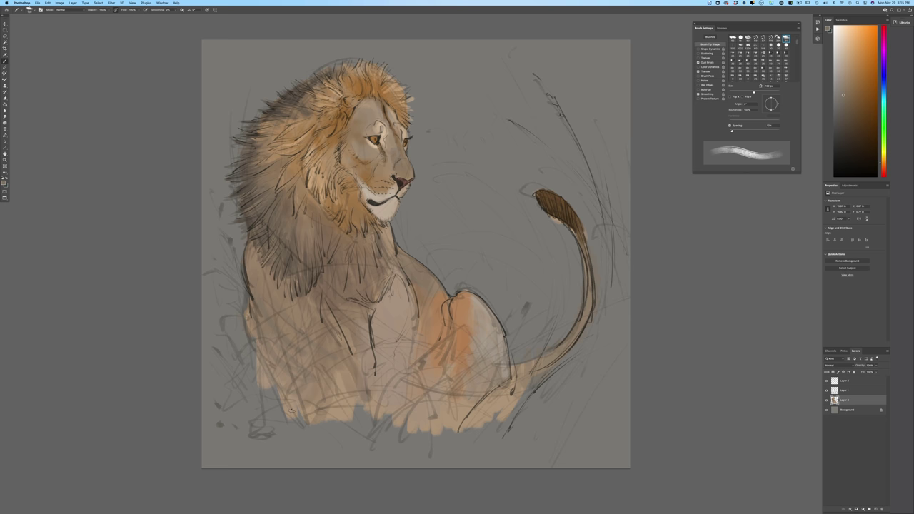
- Add a new layer directly above the lion's colour layer and choose a light beige for the grass
click(847, 382)
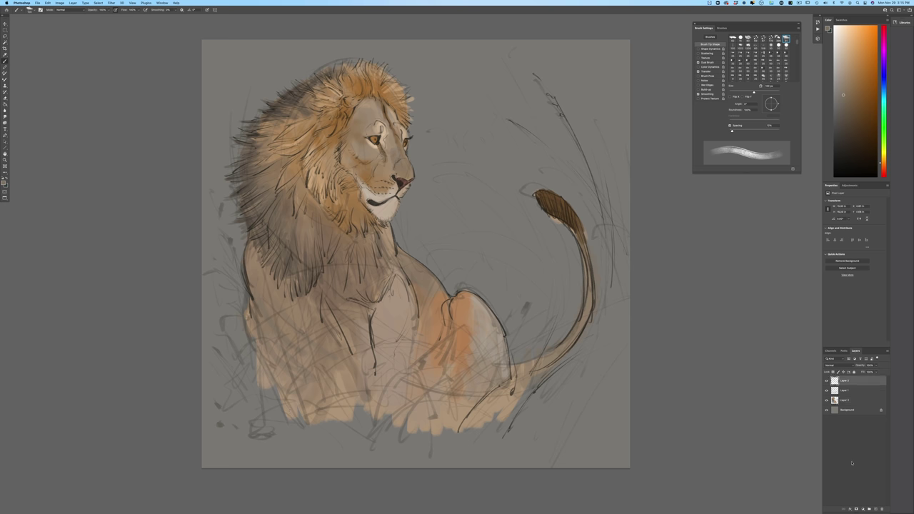
click(845, 400)
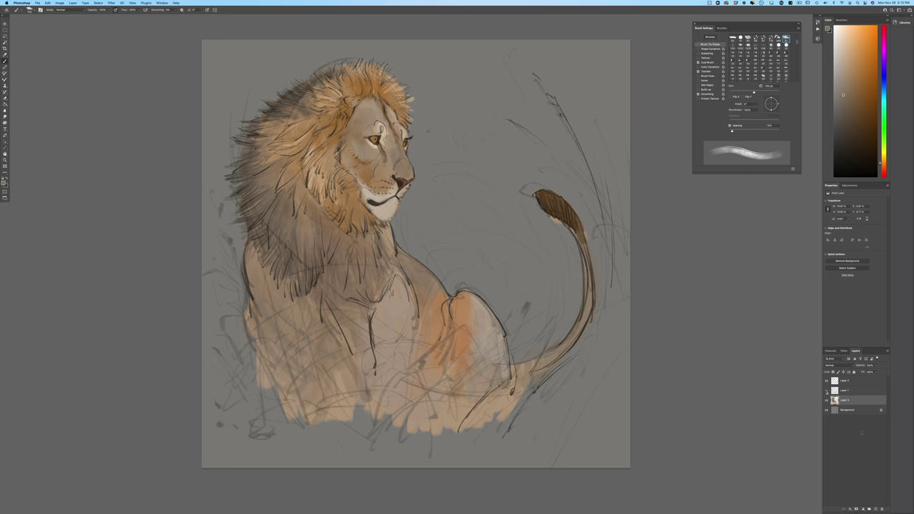
click(826, 390)
click(826, 391)
click(876, 509)
click(4, 183)
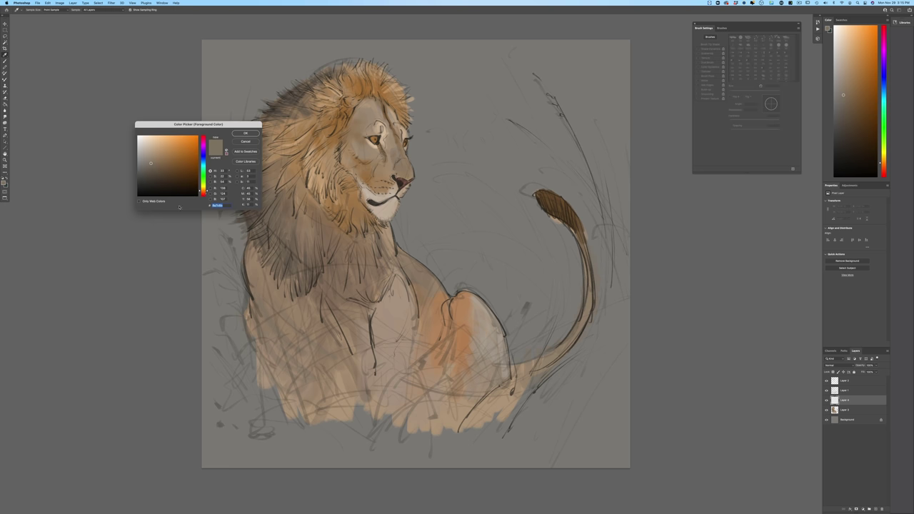
drag(203, 183, 203, 191)
drag(159, 171, 166, 152)
drag(155, 150, 148, 148)
click(245, 134)
key(b)
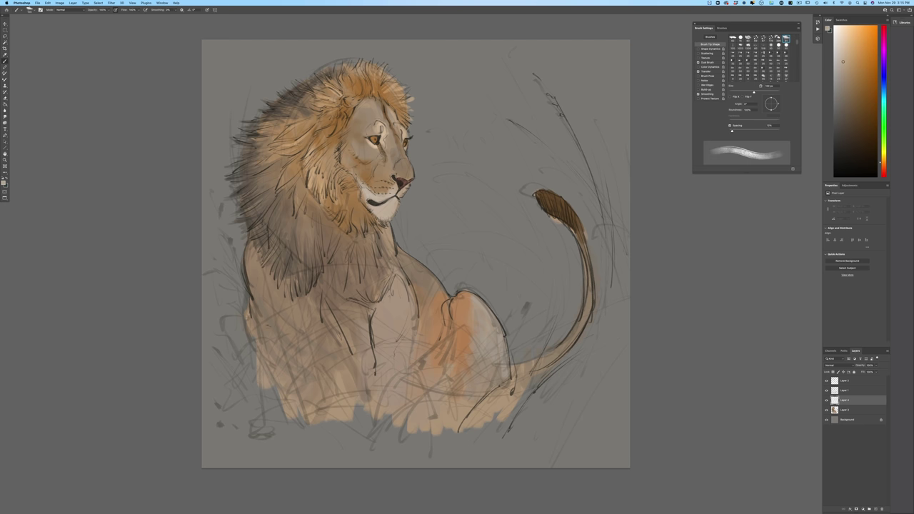
- Enlarge the brush and paint sweeping beige grass strokes beside the lion's back and over the lower-left corner of the canvas
mouse_move(238, 304)
mouse_down()
mouse_move(223, 274)
mouse_move(268, 379)
mouse_up()
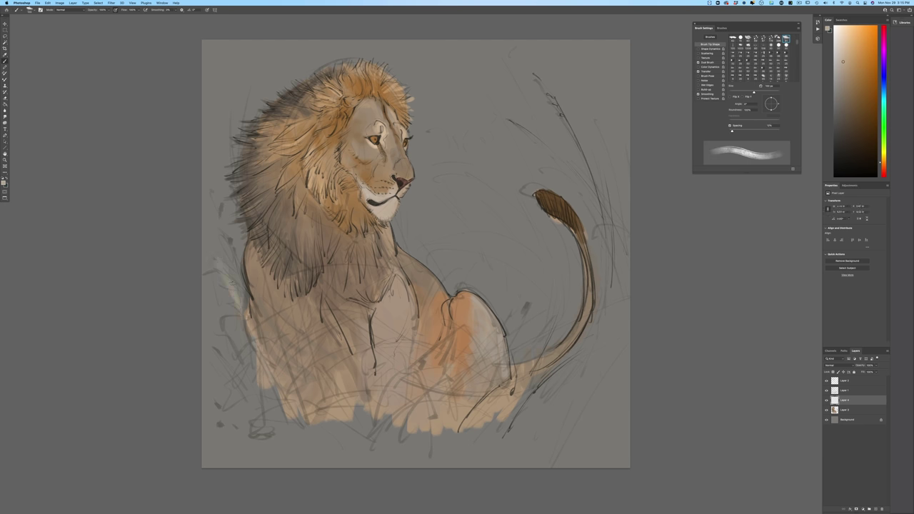
drag(213, 397, 250, 461)
key(])
key(])
key(])
key(])
drag(207, 355, 239, 420)
drag(210, 333, 264, 442)
drag(210, 312, 292, 427)
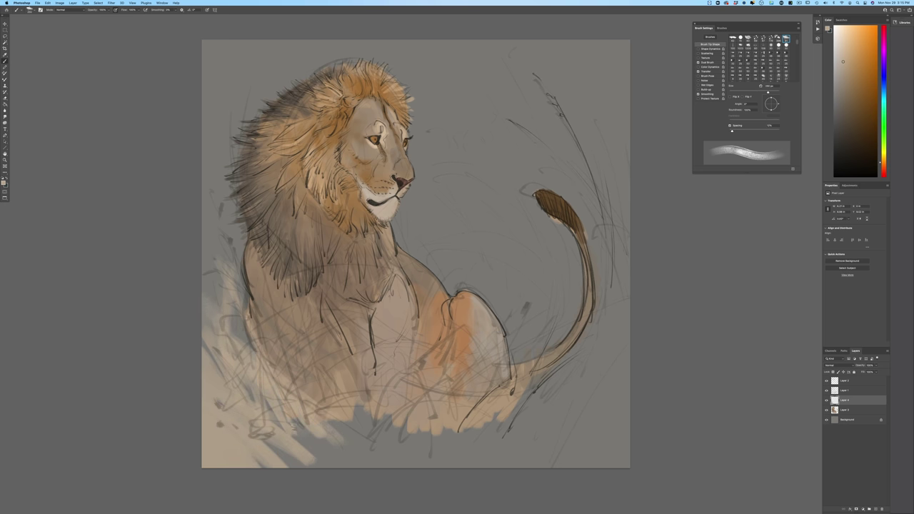
- Extend the beige grass across the foreground, covering the lion's base and reaching the canvas's right edge below the tail
drag(252, 354, 321, 446)
drag(286, 367, 336, 425)
drag(309, 377, 350, 458)
drag(378, 391, 354, 432)
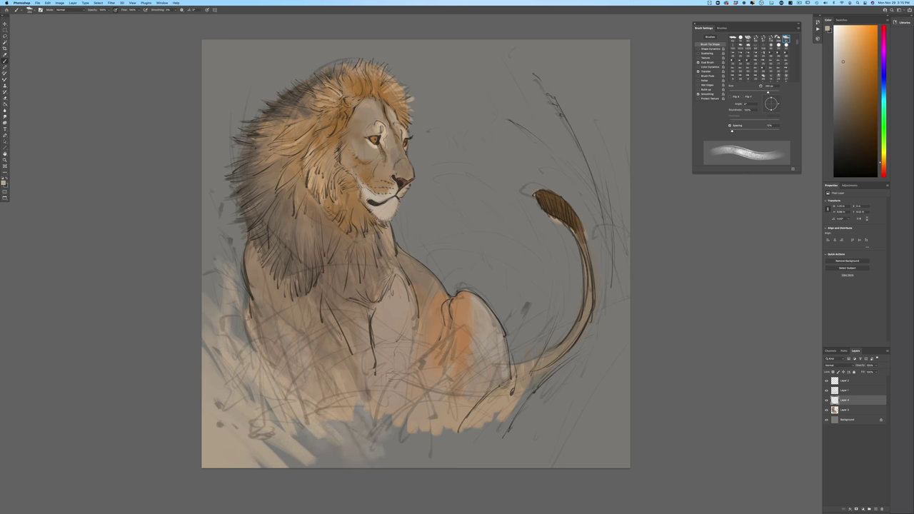
drag(393, 409, 378, 461)
drag(385, 389, 358, 411)
drag(343, 457, 628, 307)
mouse_move(385, 464)
mouse_down()
mouse_move(629, 314)
mouse_move(564, 393)
mouse_up()
- Reduce the brush size and paint thin beige grass blades over the lion's lower body and tall stalks behind its back
mouse_move(275, 373)
mouse_down()
mouse_move(342, 343)
mouse_move(379, 340)
mouse_up()
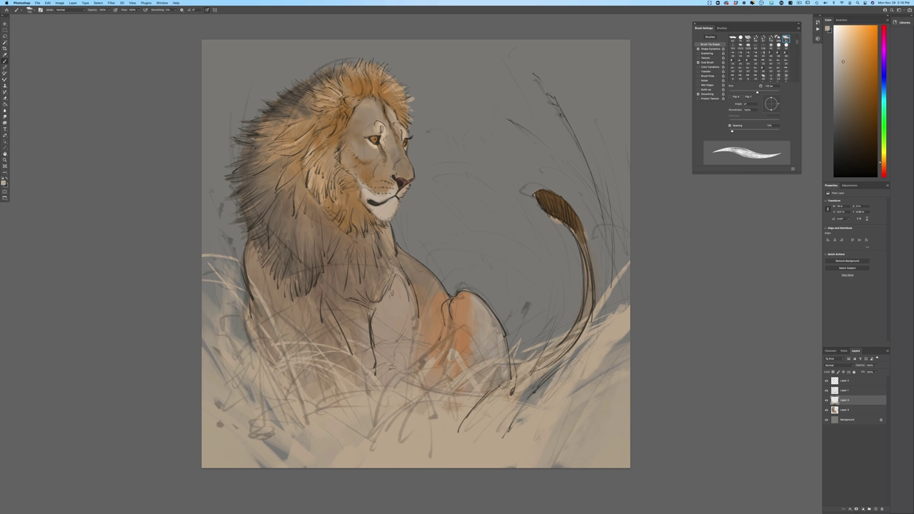
drag(393, 370, 385, 340)
drag(314, 341, 333, 334)
mouse_move(235, 336)
mouse_down()
mouse_move(244, 328)
mouse_move(227, 292)
mouse_move(240, 273)
mouse_up()
drag(227, 309, 212, 184)
drag(230, 236, 245, 229)
drag(225, 278, 238, 234)
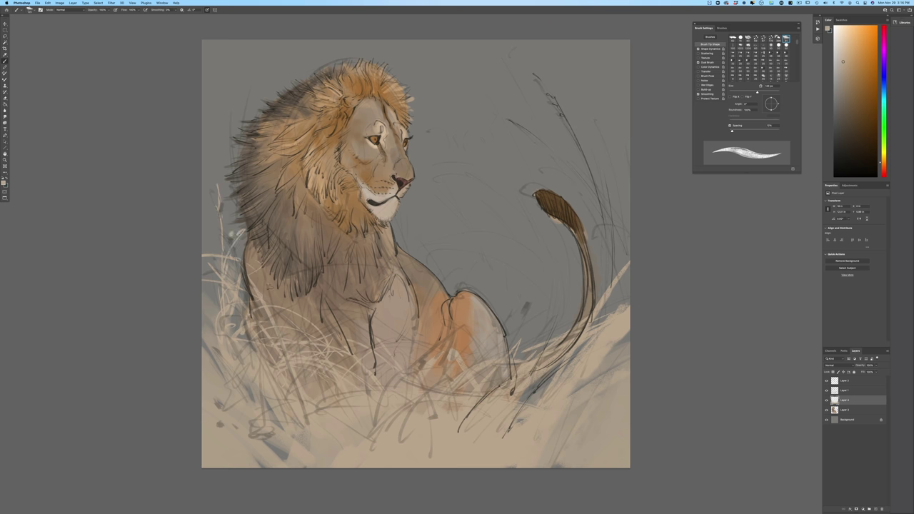
- Add a new layer directly above the Background layer and choose a slightly darker, greyer beige
click(851, 420)
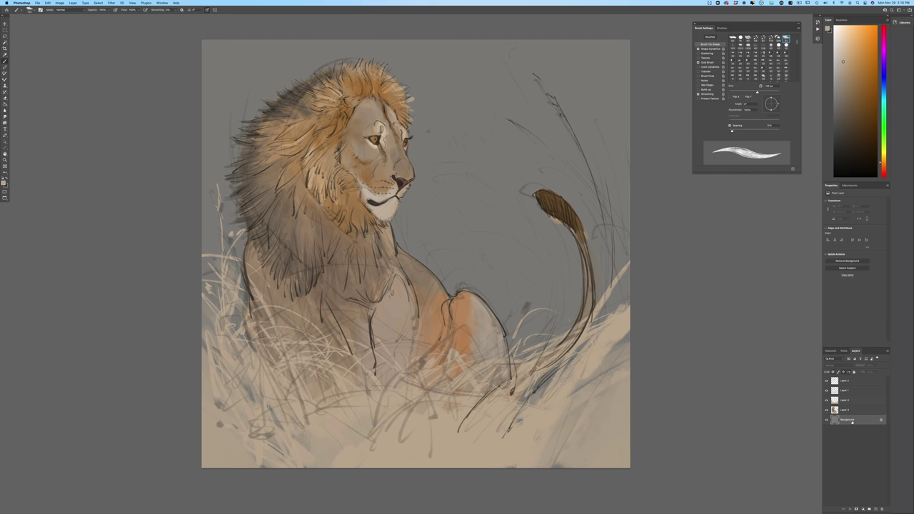
click(870, 510)
click(4, 183)
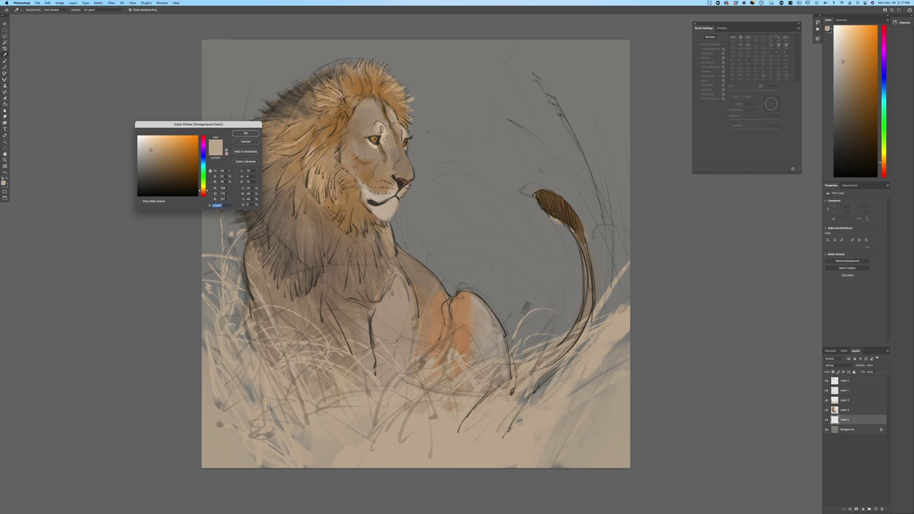
click(146, 156)
click(245, 133)
- Paint broad greyish-beige grass strokes behind the lion, around the raised tail and along the canvas's left edge
mouse_move(422, 250)
mouse_down()
mouse_move(529, 282)
mouse_move(616, 247)
mouse_move(418, 238)
mouse_move(397, 245)
mouse_move(398, 217)
mouse_move(415, 200)
mouse_move(439, 222)
mouse_move(463, 214)
mouse_move(457, 178)
mouse_move(529, 229)
mouse_move(480, 150)
mouse_move(550, 229)
mouse_move(493, 128)
mouse_move(572, 186)
mouse_move(615, 146)
mouse_up()
drag(580, 113, 623, 200)
drag(211, 218, 206, 252)
drag(207, 291, 219, 339)
drag(233, 310, 243, 336)
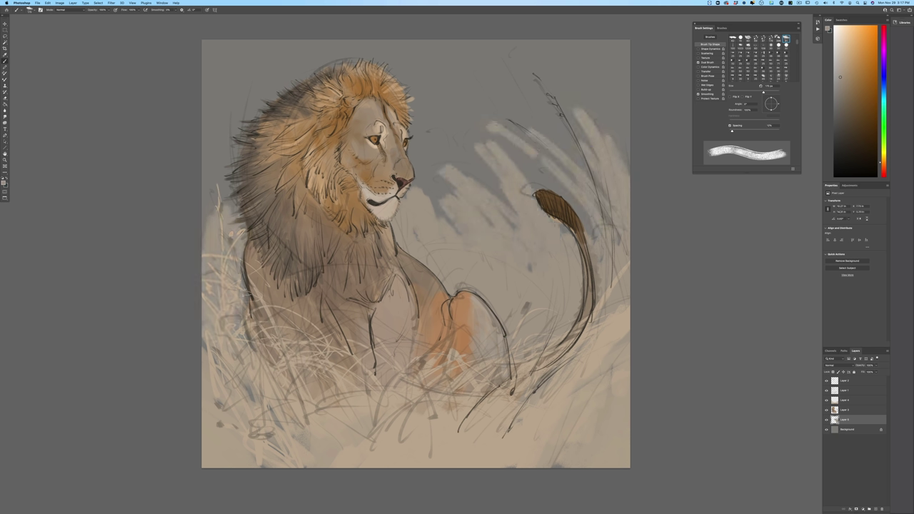
drag(244, 380, 274, 423)
- Extend the background grass strokes upward beside the lion's face, lock the layer's transparency and tint the lower background grass green
mouse_move(415, 195)
mouse_down()
mouse_move(443, 181)
mouse_move(427, 174)
mouse_move(444, 151)
mouse_move(441, 136)
mouse_move(459, 141)
mouse_up()
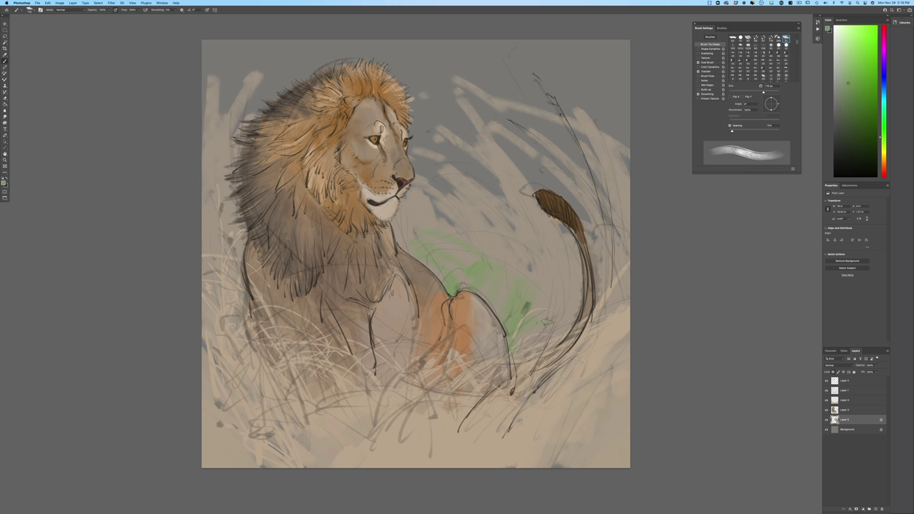
mouse_move(547, 322)
mouse_down()
mouse_move(572, 328)
mouse_move(570, 303)
mouse_move(543, 312)
mouse_move(624, 290)
mouse_up()
mouse_move(236, 258)
mouse_down()
mouse_move(195, 249)
mouse_move(232, 275)
mouse_up()
- Select the foreground grass layer, choose a stronger green and paint strokes into both lower corners of the canvas
click(851, 400)
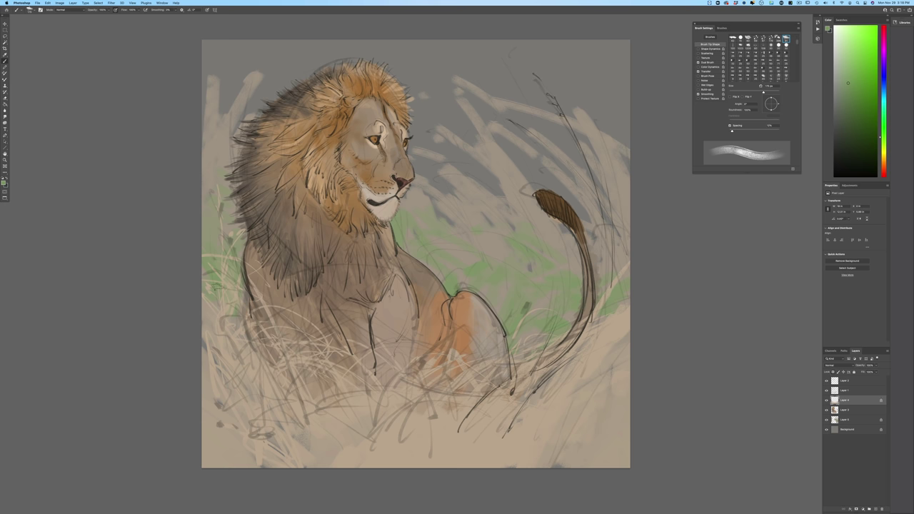
click(4, 183)
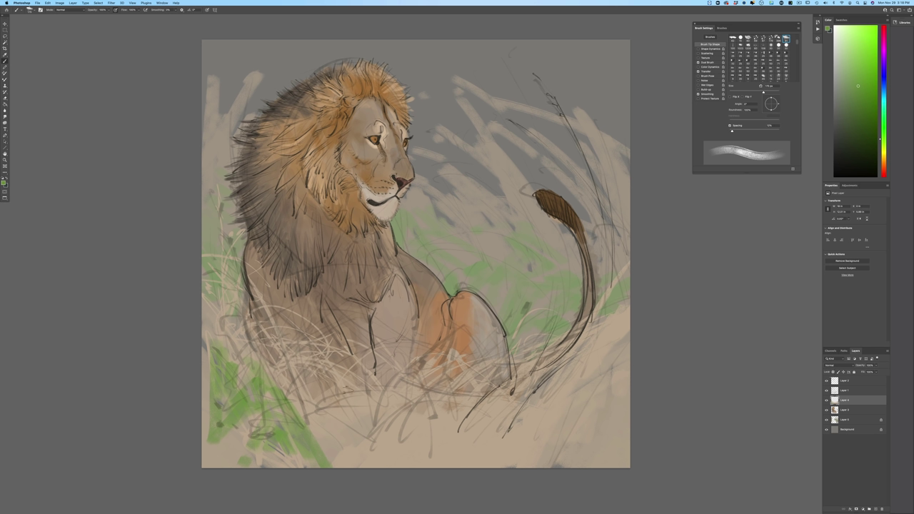
drag(344, 397, 354, 386)
drag(533, 413, 517, 456)
drag(563, 379, 550, 456)
drag(585, 367, 576, 466)
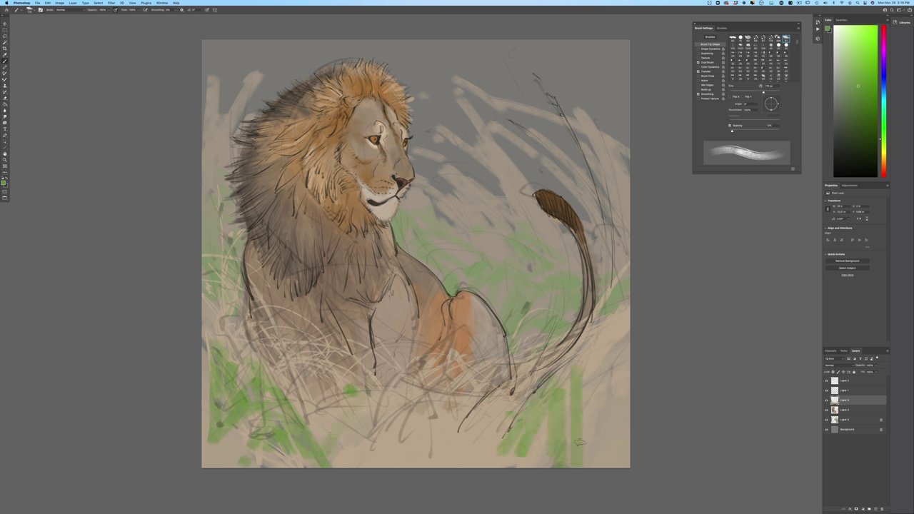
mouse_move(621, 352)
mouse_down()
mouse_move(614, 380)
mouse_move(579, 423)
mouse_up()
- Enlarge the brush, lock the foreground grass layer's transparency and cover the grass across the canvas's bottom with green
key(bracketright)
key(bracketright)
key(bracketright)
key(bracketright)
key(bracketright)
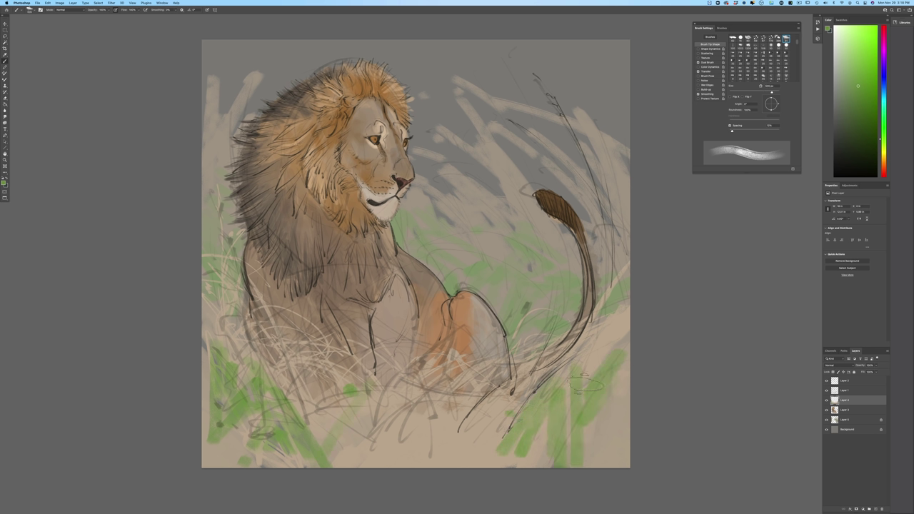
key(bracketright)
key(bracketright)
key(slash)
drag(597, 362, 543, 436)
mouse_move(568, 368)
mouse_down()
mouse_move(495, 467)
mouse_move(498, 424)
mouse_move(230, 337)
mouse_up()
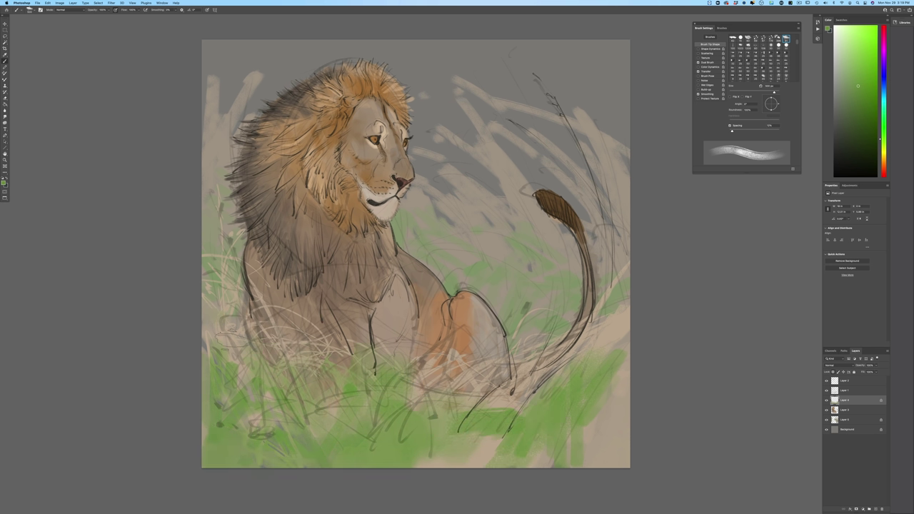
mouse_move(623, 340)
mouse_down()
mouse_move(618, 456)
mouse_move(623, 415)
mouse_move(582, 460)
mouse_move(556, 462)
mouse_move(530, 500)
mouse_up()
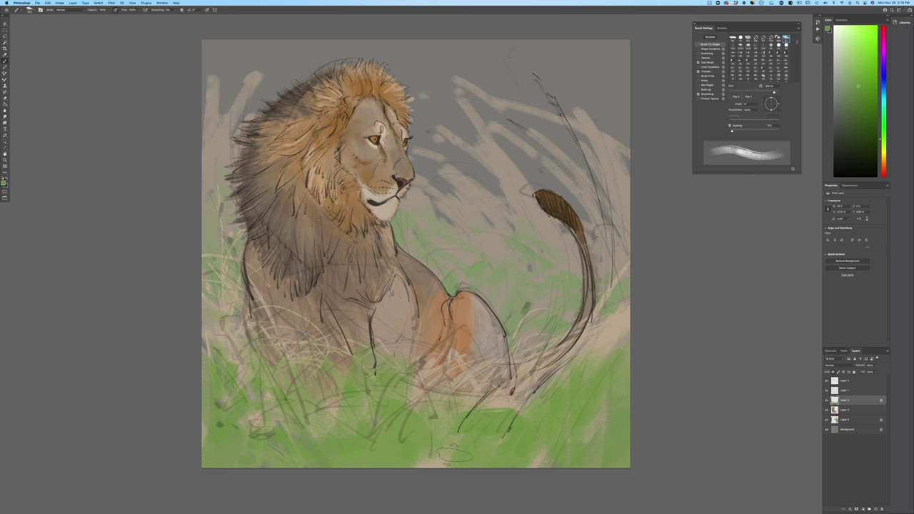
- Lower the rough sketch layer's opacity and add a new layer above all others with the Multiply blend mode
click(844, 391)
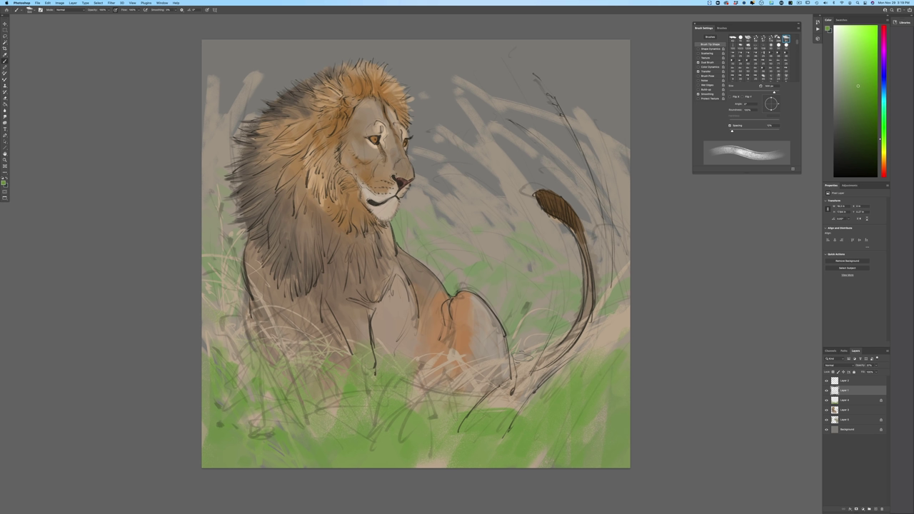
key(alt+bracketright)
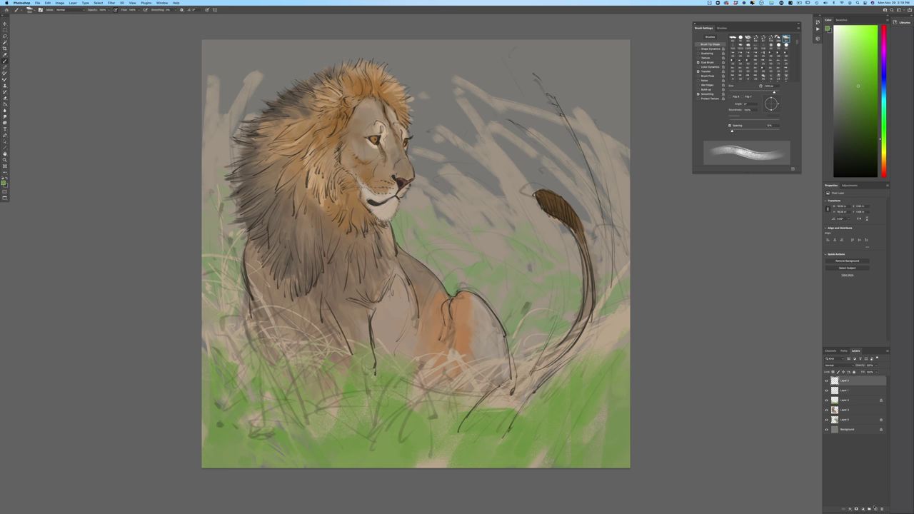
click(876, 508)
click(831, 365)
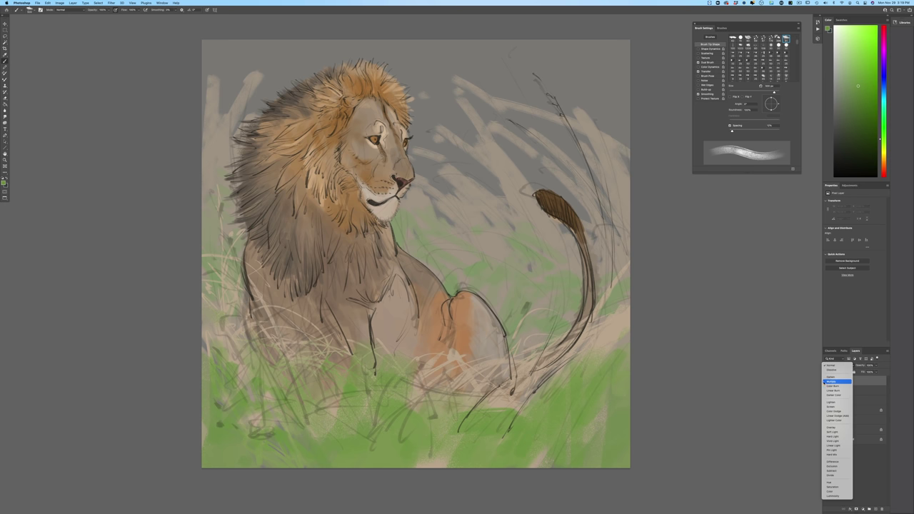
click(831, 382)
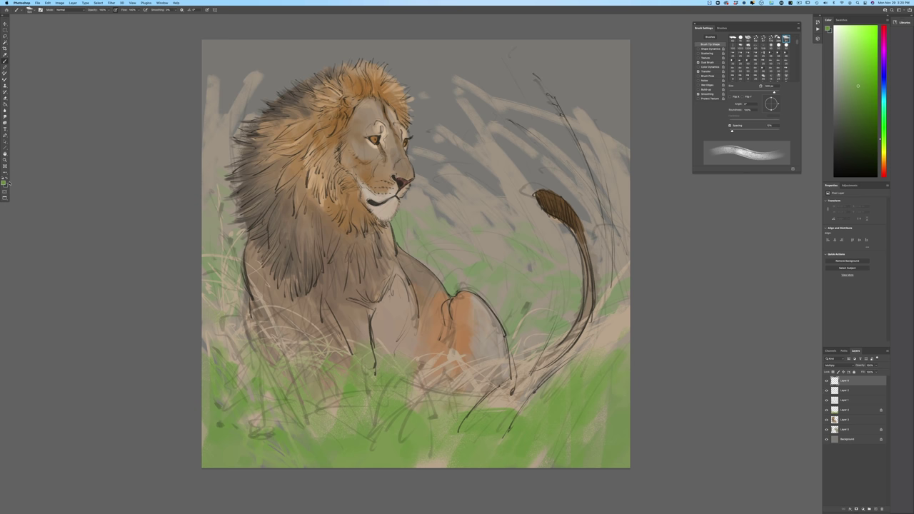
- Choose a muted grey-beige foreground colour, shrink the brush and shade the top of the mane, the forehead and the nose bridge
click(5, 182)
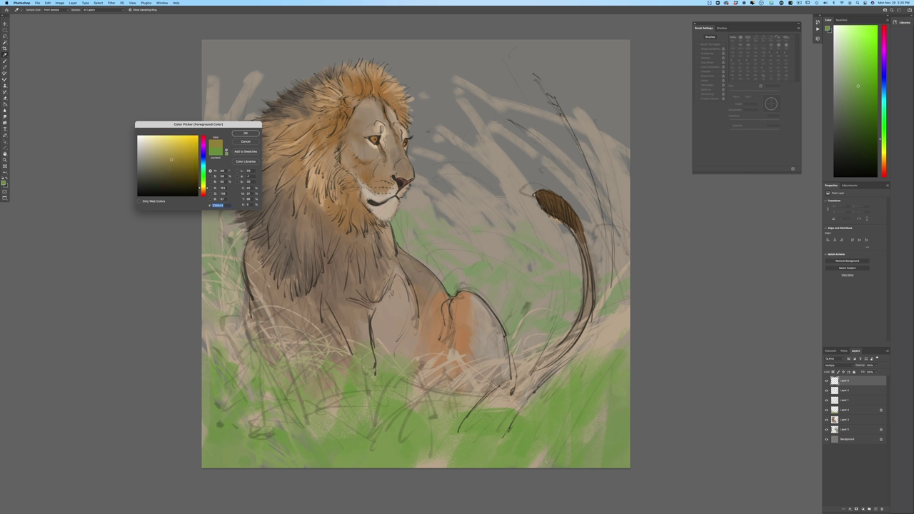
click(151, 158)
key(Return)
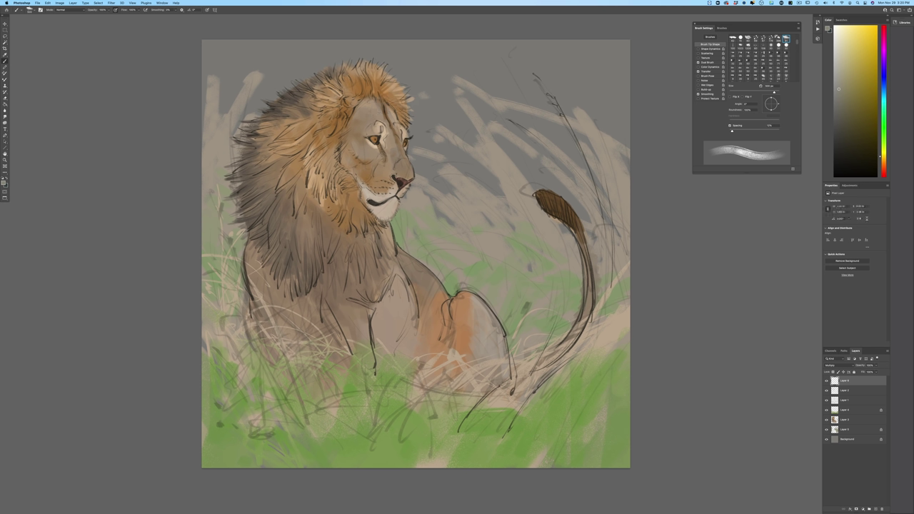
key(bracketleft)
key(bracketleft)
mouse_move(398, 105)
mouse_down()
mouse_move(385, 77)
mouse_move(400, 89)
mouse_move(403, 100)
mouse_move(381, 94)
mouse_move(368, 72)
mouse_move(360, 87)
mouse_move(392, 108)
mouse_move(355, 124)
mouse_move(382, 96)
mouse_move(351, 133)
mouse_move(335, 107)
mouse_move(344, 81)
mouse_move(330, 102)
mouse_move(354, 69)
mouse_move(329, 78)
mouse_move(306, 106)
mouse_move(272, 115)
mouse_move(325, 122)
mouse_move(259, 159)
mouse_move(329, 150)
mouse_move(265, 157)
mouse_up()
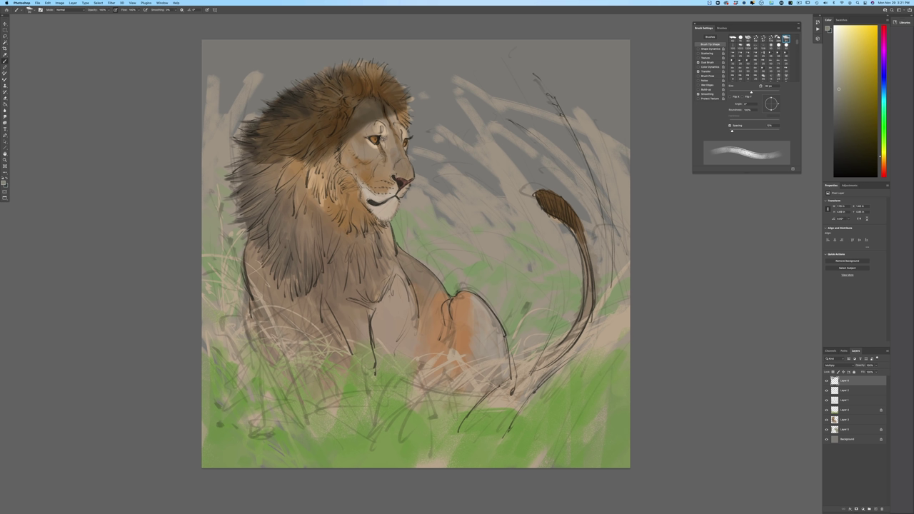
mouse_move(383, 138)
mouse_down()
mouse_move(408, 180)
mouse_move(397, 180)
mouse_move(402, 187)
mouse_up()
drag(352, 142, 357, 157)
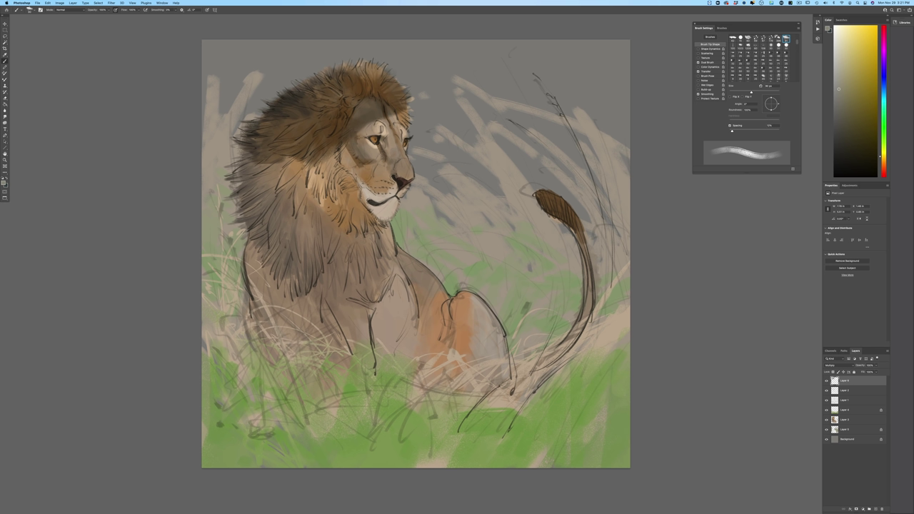
- Shade the mane beside the cheek, the muzzle and chin, and the lower mane down to the chest
mouse_move(353, 175)
mouse_down()
mouse_move(325, 208)
mouse_move(357, 178)
mouse_move(304, 186)
mouse_move(310, 201)
mouse_move(293, 204)
mouse_up()
mouse_move(289, 160)
mouse_down()
mouse_move(275, 193)
mouse_move(354, 228)
mouse_move(342, 194)
mouse_up()
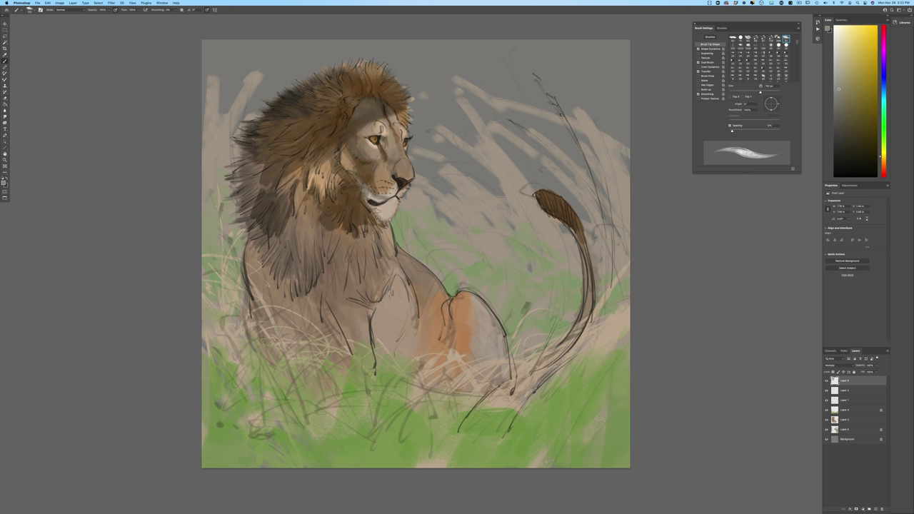
mouse_move(250, 243)
mouse_down()
mouse_move(257, 293)
mouse_move(275, 264)
mouse_move(261, 295)
mouse_up()
mouse_move(387, 166)
mouse_down()
mouse_move(380, 178)
mouse_move(400, 160)
mouse_move(389, 182)
mouse_move(404, 165)
mouse_move(372, 219)
mouse_up()
mouse_move(362, 243)
mouse_down()
mouse_move(336, 243)
mouse_move(315, 217)
mouse_move(298, 230)
mouse_move(301, 205)
mouse_move(303, 230)
mouse_move(287, 196)
mouse_up()
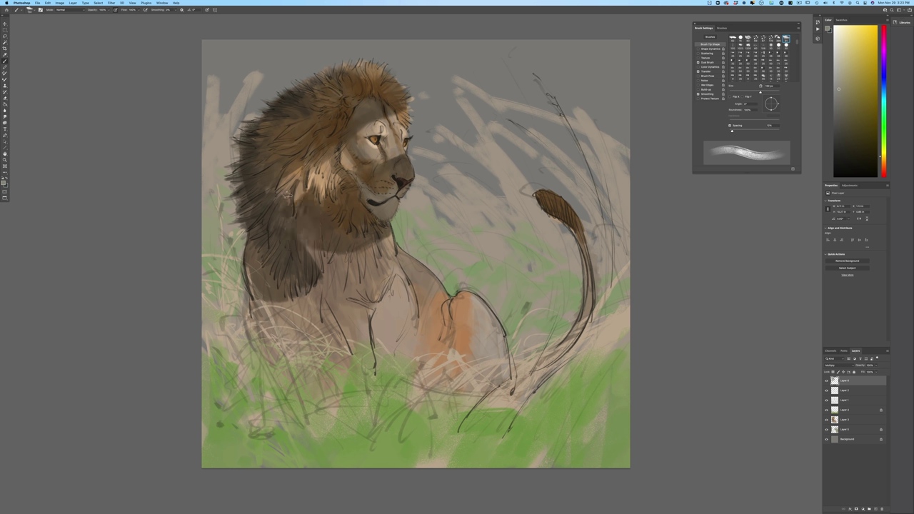
mouse_move(278, 237)
mouse_down()
mouse_move(336, 268)
mouse_move(346, 246)
mouse_move(356, 249)
mouse_up()
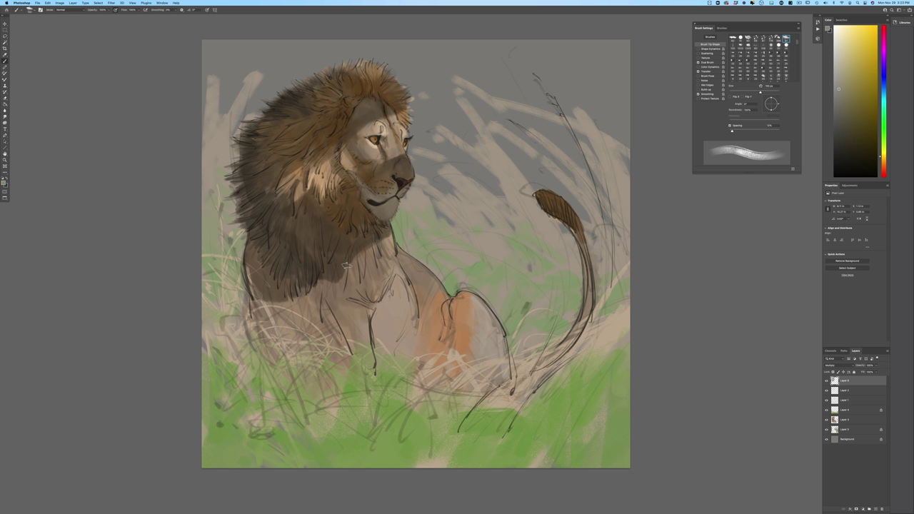
- Shade the lion's shoulder, front legs, flank and hind leg, continuing along the base of the tail
mouse_move(358, 252)
mouse_down()
mouse_move(332, 285)
mouse_move(392, 315)
mouse_move(315, 335)
mouse_move(447, 305)
mouse_up()
drag(293, 350, 250, 268)
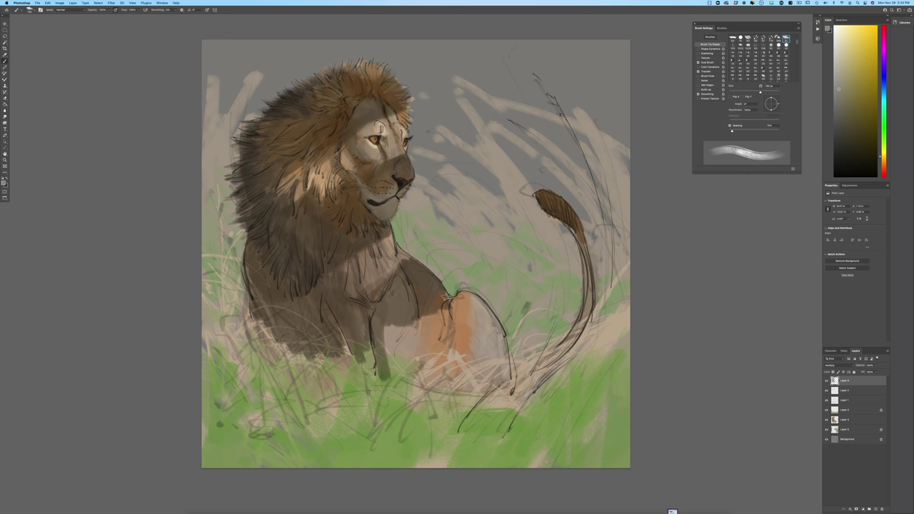
mouse_move(400, 307)
mouse_down()
mouse_move(493, 358)
mouse_move(429, 336)
mouse_move(493, 329)
mouse_up()
mouse_move(500, 366)
mouse_down()
mouse_move(493, 389)
mouse_move(455, 336)
mouse_up()
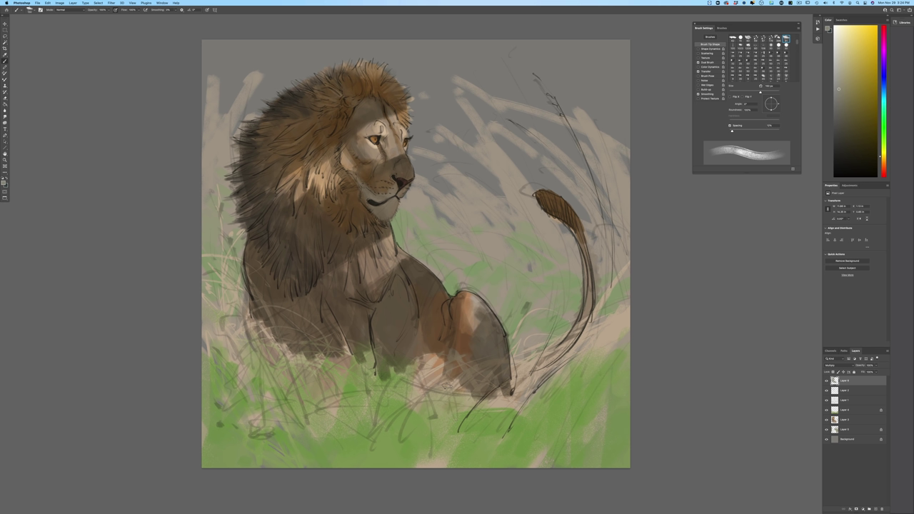
mouse_move(587, 307)
mouse_down()
mouse_move(570, 344)
mouse_move(528, 379)
mouse_move(521, 357)
mouse_move(512, 387)
mouse_move(532, 371)
mouse_move(501, 415)
mouse_move(488, 400)
mouse_move(463, 418)
mouse_move(435, 357)
mouse_move(418, 350)
mouse_move(398, 370)
mouse_up()
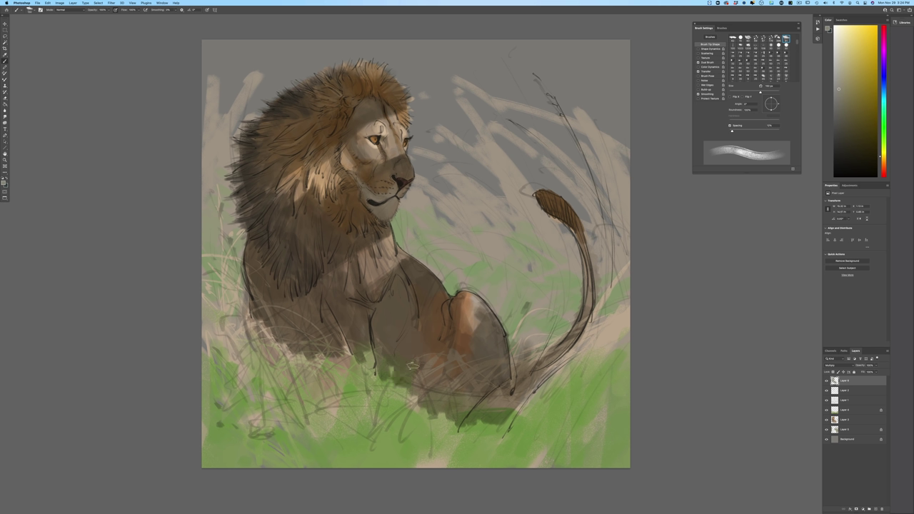
- Enlarge the brush and shade the foreground grass along the canvas's bottom and the grass behind the lion's back
key(bracketright)
key(bracketright)
key(bracketright)
key(bracketright)
key(bracketright)
key(bracketright)
key(bracketright)
key(bracketright)
mouse_move(365, 343)
mouse_down()
mouse_move(349, 388)
mouse_move(361, 365)
mouse_move(376, 368)
mouse_move(383, 336)
mouse_move(427, 363)
mouse_move(447, 385)
mouse_move(460, 439)
mouse_move(478, 450)
mouse_move(481, 430)
mouse_move(404, 362)
mouse_move(272, 321)
mouse_move(213, 350)
mouse_move(187, 350)
mouse_move(221, 464)
mouse_up()
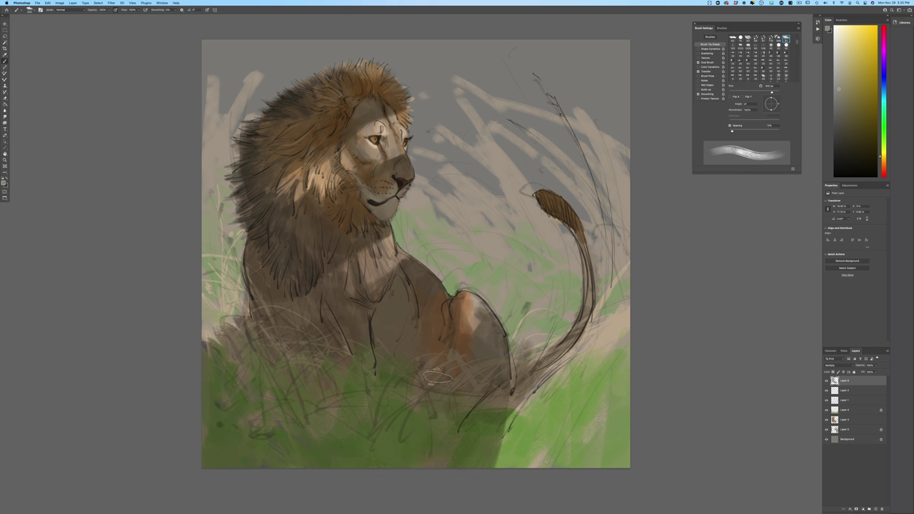
mouse_move(437, 377)
mouse_down()
mouse_move(372, 351)
mouse_move(314, 357)
mouse_move(273, 468)
mouse_move(242, 393)
mouse_move(223, 272)
mouse_move(191, 222)
mouse_move(221, 229)
mouse_move(214, 204)
mouse_move(229, 175)
mouse_up()
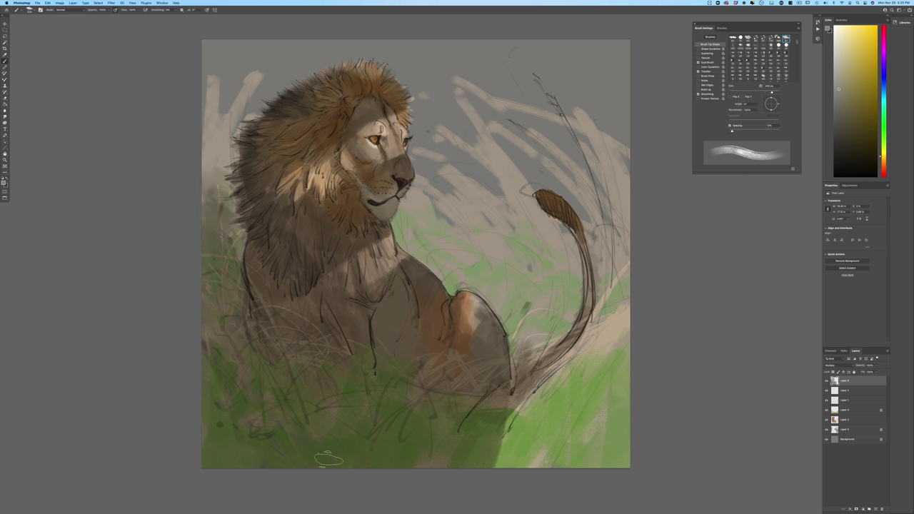
mouse_move(493, 458)
mouse_down()
mouse_move(550, 371)
mouse_move(583, 364)
mouse_move(623, 385)
mouse_move(628, 357)
mouse_move(533, 390)
mouse_move(504, 457)
mouse_up()
- Shade the background grass near the tail and above the lion's body, using a smaller brush along the mane's outer edge
mouse_move(622, 336)
mouse_down()
mouse_move(643, 265)
mouse_move(565, 386)
mouse_move(625, 362)
mouse_move(620, 207)
mouse_move(607, 246)
mouse_up()
mouse_move(415, 204)
mouse_down()
mouse_move(528, 314)
mouse_move(511, 225)
mouse_up()
key([)
key([)
key([)
drag(237, 204, 234, 259)
mouse_move(230, 223)
mouse_down()
mouse_move(205, 211)
mouse_move(218, 173)
mouse_move(214, 150)
mouse_up()
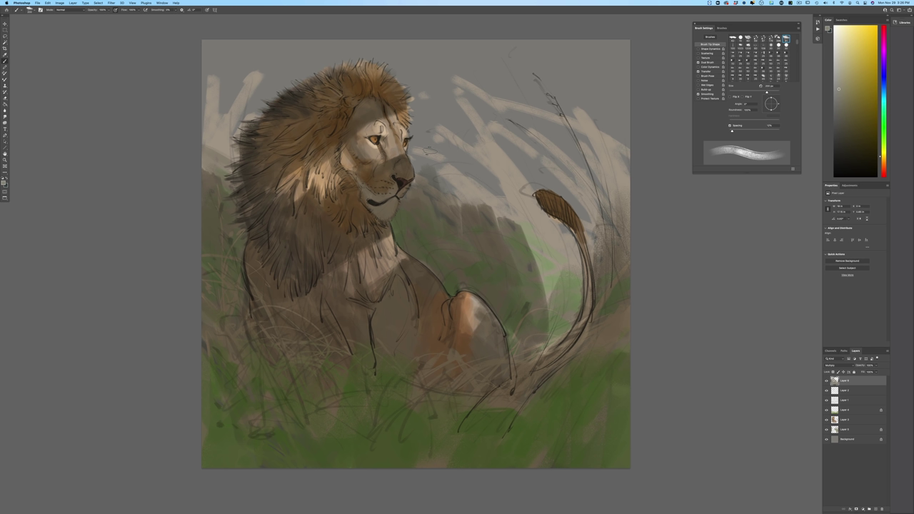
- Extend the shading over the background in front of the lion's face, behind the mane and above the head
mouse_move(414, 151)
mouse_down()
mouse_move(417, 130)
mouse_move(420, 176)
mouse_move(427, 104)
mouse_move(417, 84)
mouse_move(454, 150)
mouse_move(455, 202)
mouse_up()
drag(457, 164, 437, 214)
mouse_move(466, 150)
mouse_down()
mouse_move(515, 250)
mouse_move(614, 129)
mouse_move(509, 136)
mouse_move(458, 115)
mouse_move(429, 78)
mouse_move(389, 57)
mouse_move(336, 53)
mouse_move(250, 72)
mouse_move(211, 129)
mouse_move(207, 160)
mouse_up()
mouse_move(283, 50)
mouse_down()
mouse_move(413, 89)
mouse_move(426, 80)
mouse_move(416, 73)
mouse_up()
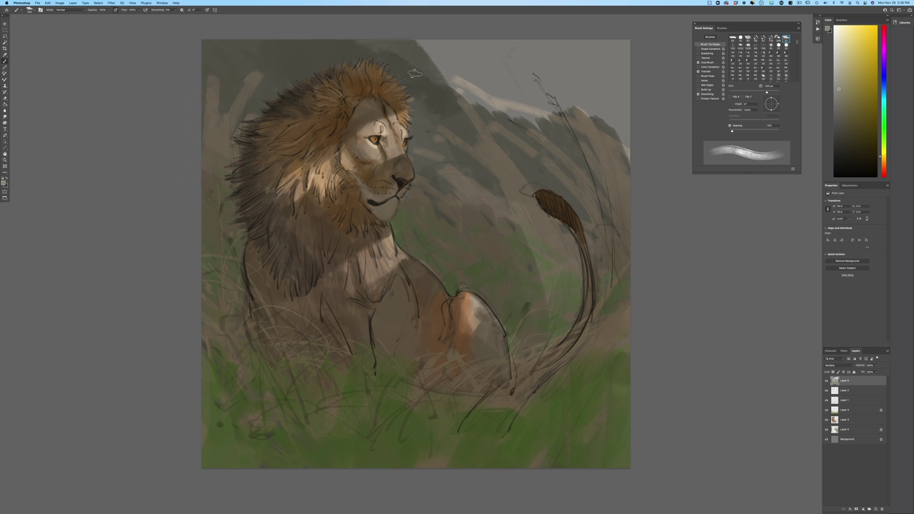
- Enlarge the brush and cover the remaining background up to the canvas's upper-right corner with shading
key(bracketright)
key(bracketright)
key(bracketright)
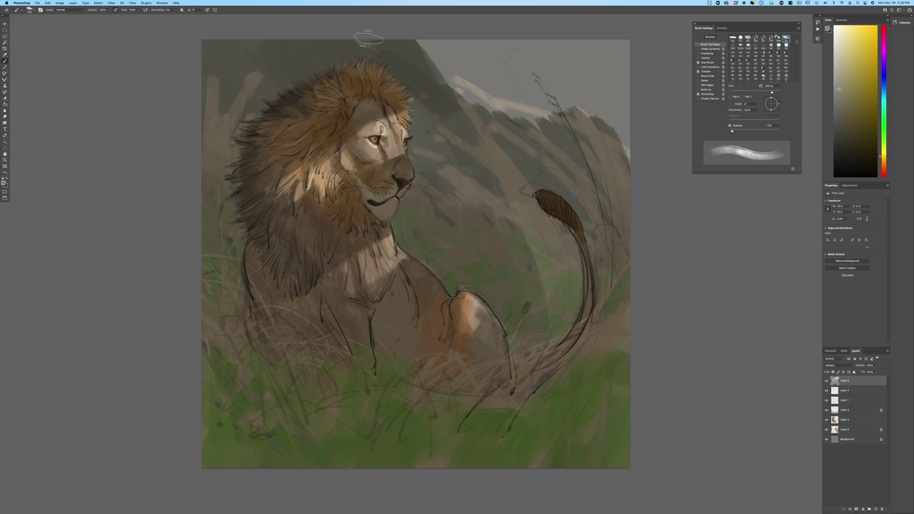
mouse_move(274, 78)
mouse_down()
mouse_move(201, 45)
mouse_move(224, 147)
mouse_up()
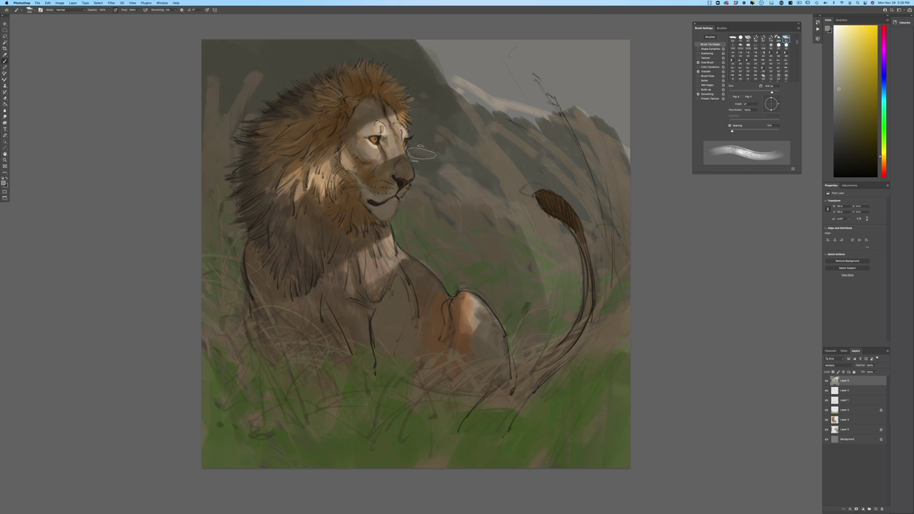
mouse_move(420, 192)
mouse_down()
mouse_move(454, 127)
mouse_move(473, 149)
mouse_move(492, 221)
mouse_move(508, 231)
mouse_move(545, 149)
mouse_move(563, 167)
mouse_move(568, 127)
mouse_move(589, 130)
mouse_move(605, 112)
mouse_move(620, 30)
mouse_move(617, 106)
mouse_move(604, 127)
mouse_move(583, 109)
mouse_move(562, 109)
mouse_move(533, 78)
mouse_move(507, 79)
mouse_move(459, 38)
mouse_move(398, 29)
mouse_move(629, 55)
mouse_up()
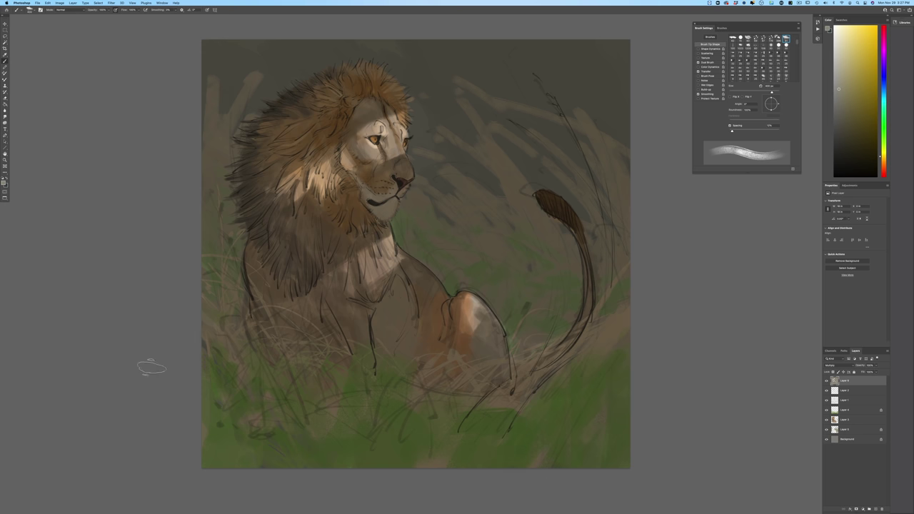
mouse_move(188, 363)
mouse_down()
mouse_move(263, 414)
mouse_move(183, 338)
mouse_move(253, 407)
mouse_move(267, 413)
mouse_move(273, 400)
mouse_move(276, 423)
mouse_move(292, 433)
mouse_move(308, 425)
mouse_move(309, 440)
mouse_move(328, 443)
mouse_move(363, 482)
mouse_move(295, 470)
mouse_move(259, 434)
mouse_move(263, 470)
mouse_move(228, 436)
mouse_move(207, 432)
mouse_move(196, 439)
mouse_move(204, 482)
mouse_up()
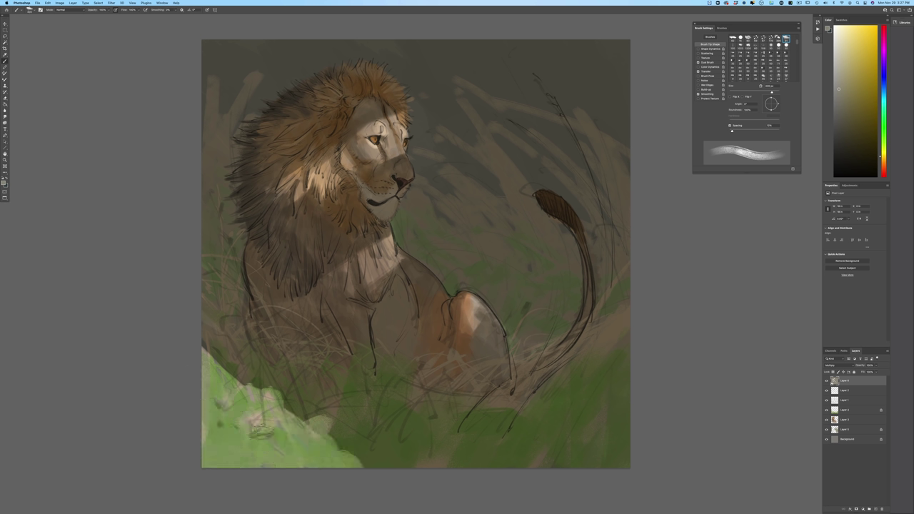
mouse_move(272, 381)
mouse_down()
mouse_move(233, 358)
mouse_move(254, 393)
mouse_move(240, 380)
mouse_move(256, 436)
mouse_move(293, 454)
mouse_move(209, 360)
mouse_up()
mouse_move(307, 425)
mouse_down()
mouse_move(325, 437)
mouse_move(307, 404)
mouse_move(356, 461)
mouse_move(316, 484)
mouse_move(321, 451)
mouse_move(250, 407)
mouse_move(214, 418)
mouse_move(211, 461)
mouse_up()
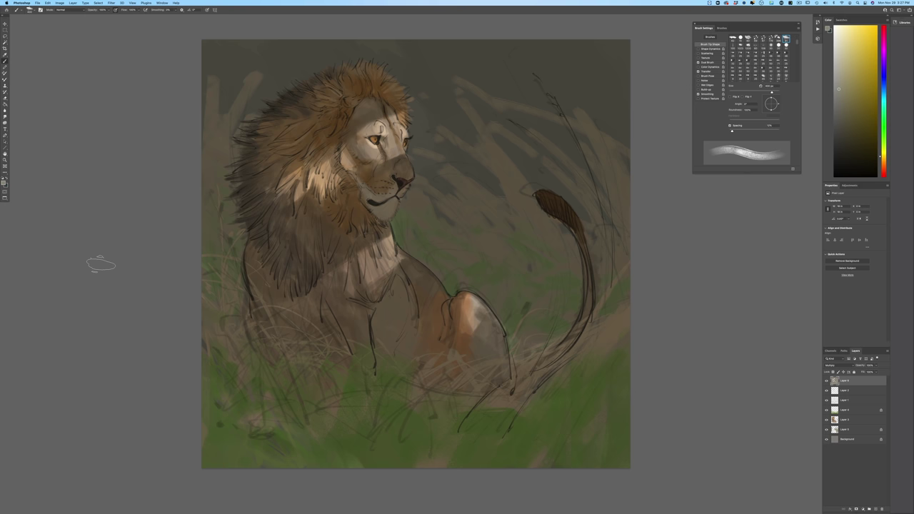
- Erase patches of the shading around the lion's muzzle and face with the Eraser to open light gaps in the background
click(30, 9)
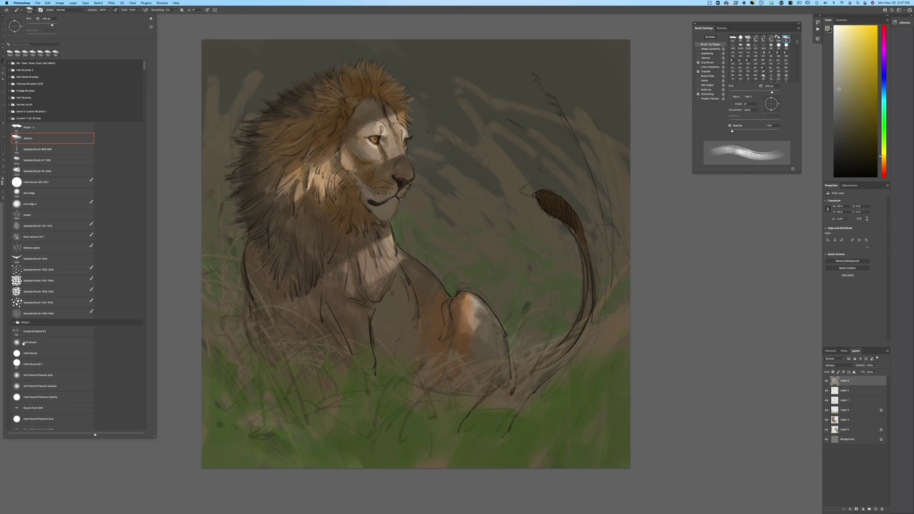
key(e)
drag(411, 190, 408, 204)
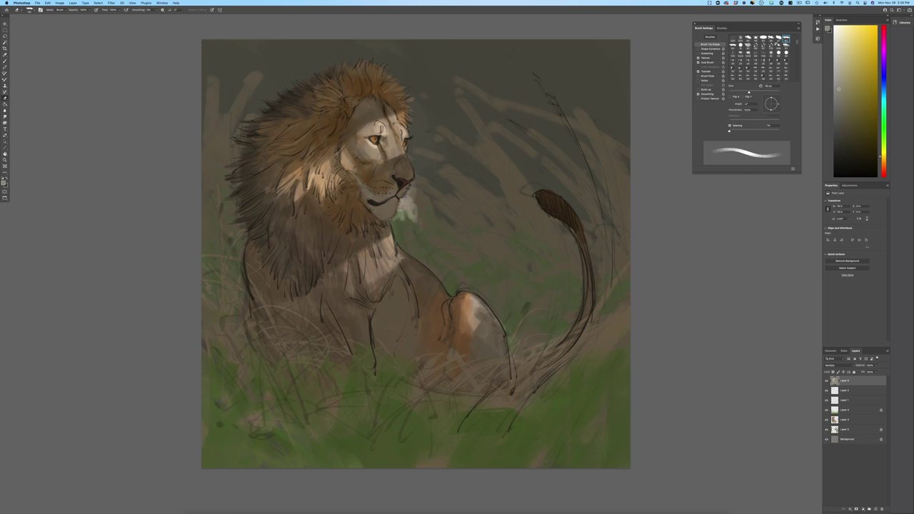
drag(420, 225, 427, 233)
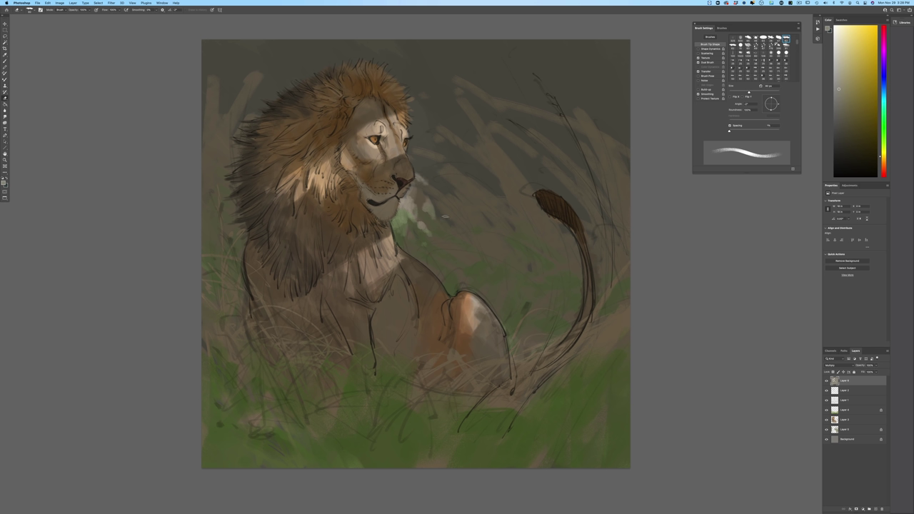
mouse_move(416, 154)
mouse_down()
mouse_move(431, 191)
mouse_move(452, 173)
mouse_move(444, 156)
mouse_move(468, 172)
mouse_up()
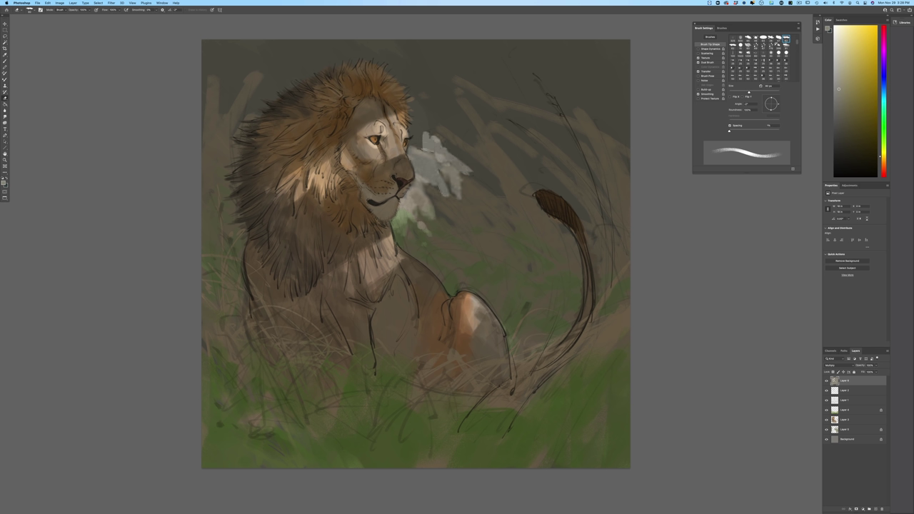
mouse_move(418, 134)
mouse_down()
mouse_move(447, 139)
mouse_move(500, 190)
mouse_up()
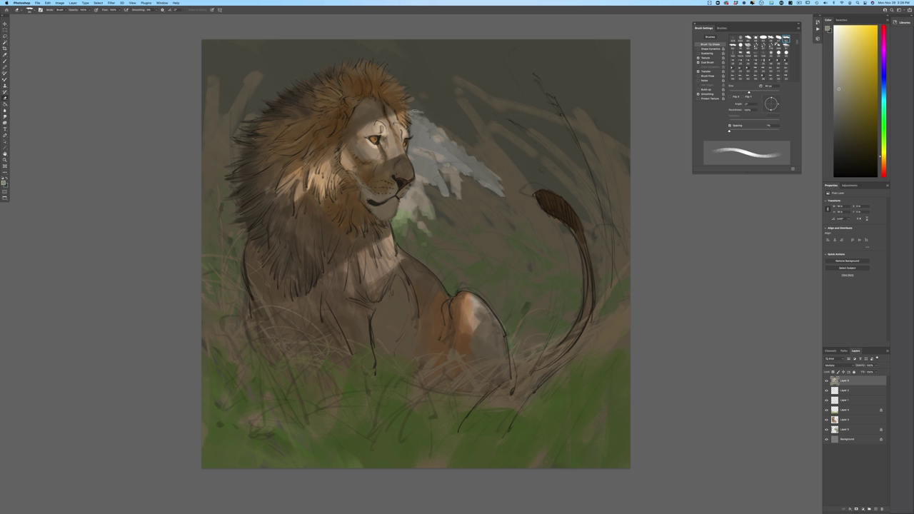
mouse_move(422, 106)
mouse_down()
mouse_move(427, 98)
mouse_move(445, 116)
mouse_up()
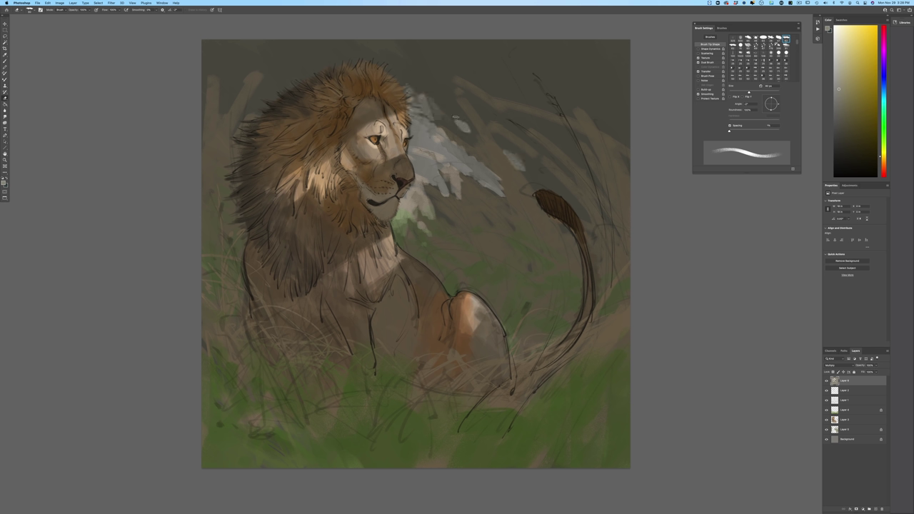
drag(443, 132, 494, 175)
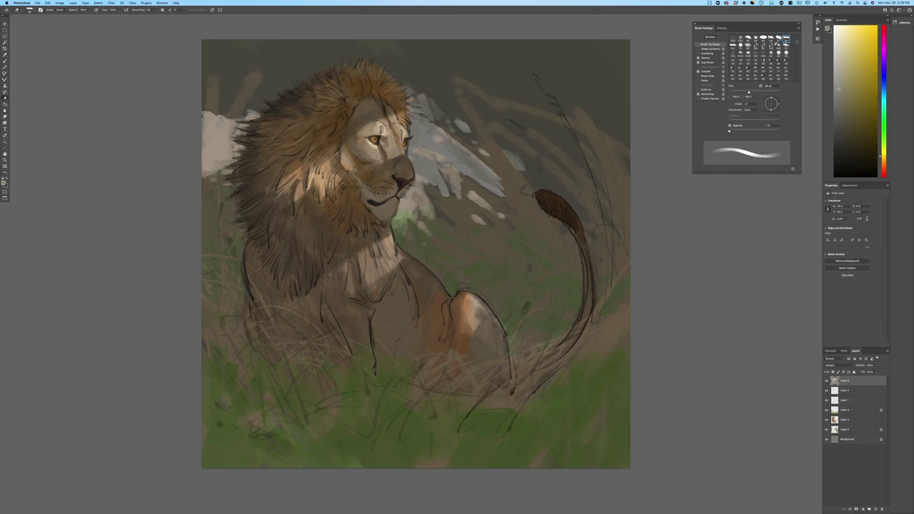
- Erase shading behind the mane and dab small light specks across the background above the head and toward the tail
mouse_move(211, 189)
mouse_down()
mouse_move(219, 198)
mouse_move(206, 200)
mouse_move(228, 211)
mouse_up()
mouse_move(213, 178)
mouse_down()
mouse_move(243, 93)
mouse_move(265, 86)
mouse_move(277, 60)
mouse_move(282, 74)
mouse_up()
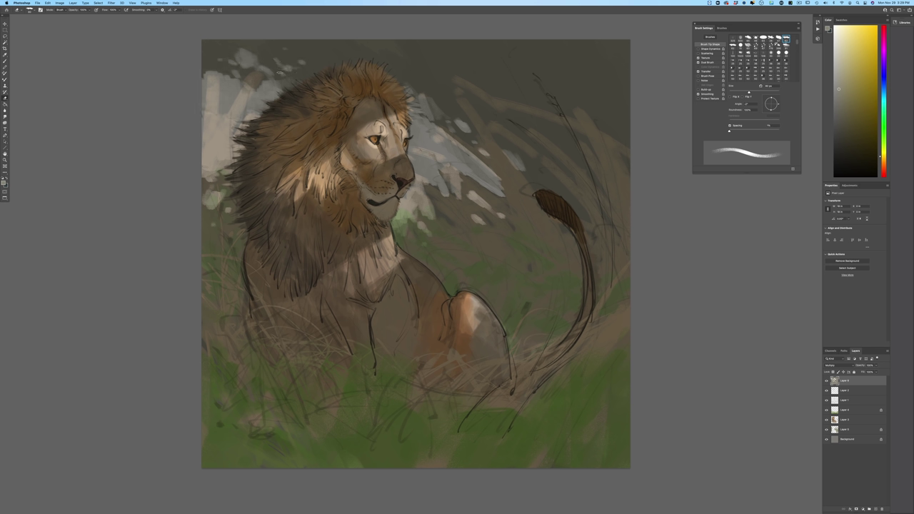
drag(214, 77, 223, 68)
mouse_move(430, 114)
mouse_down()
mouse_move(414, 105)
mouse_move(465, 137)
mouse_move(456, 118)
mouse_move(515, 139)
mouse_move(503, 133)
mouse_up()
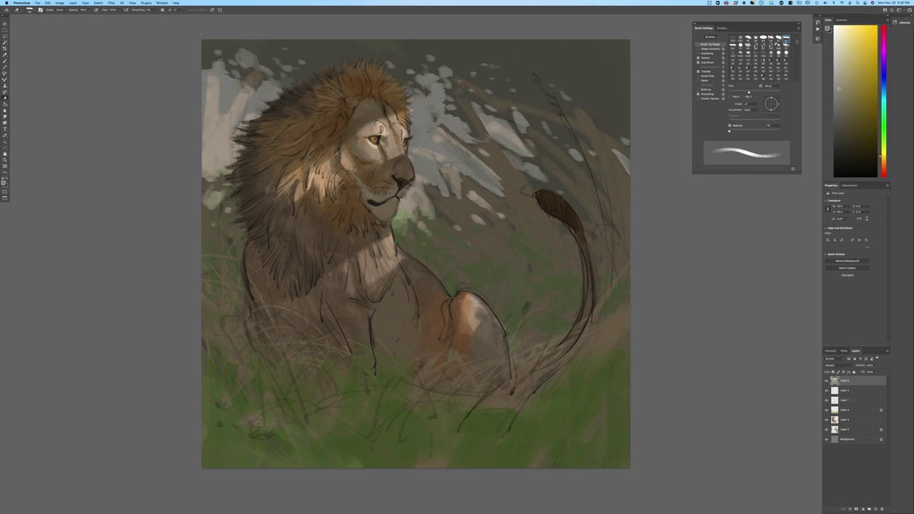
mouse_move(491, 89)
mouse_down()
mouse_move(493, 80)
mouse_move(496, 88)
mouse_move(479, 79)
mouse_up()
- Undo a trial erasure on the forehead, and erase more shading beside the chin and in the background behind the mane
key(super+minus)
key(super+minus)
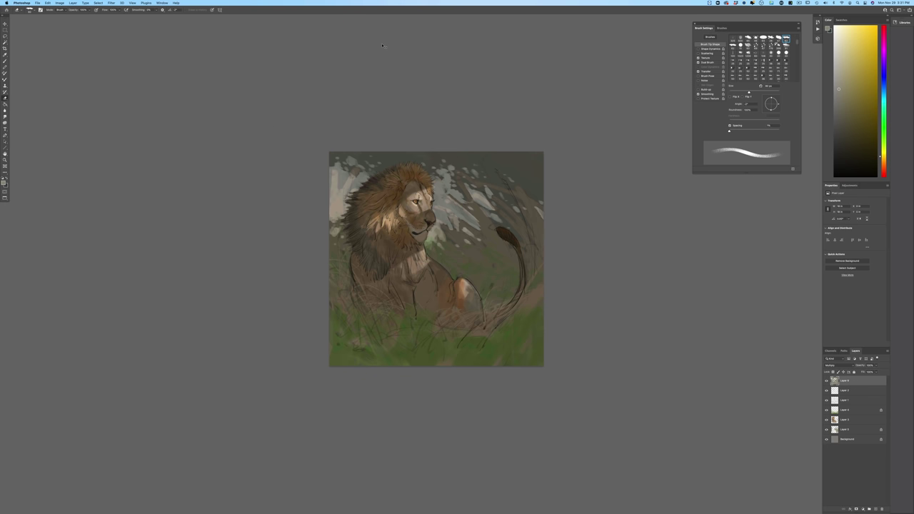
key(super+plus)
key(super+plus)
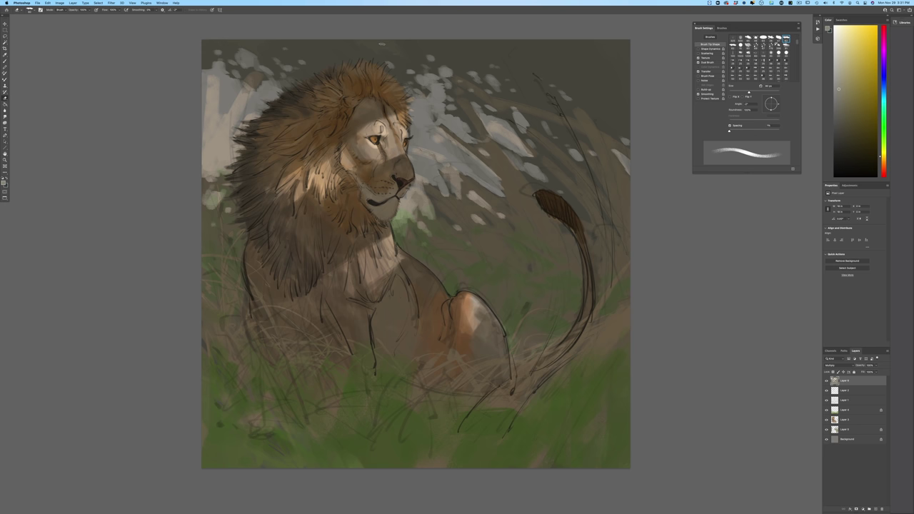
drag(371, 98, 364, 115)
key(ctrl+z)
drag(415, 194, 419, 208)
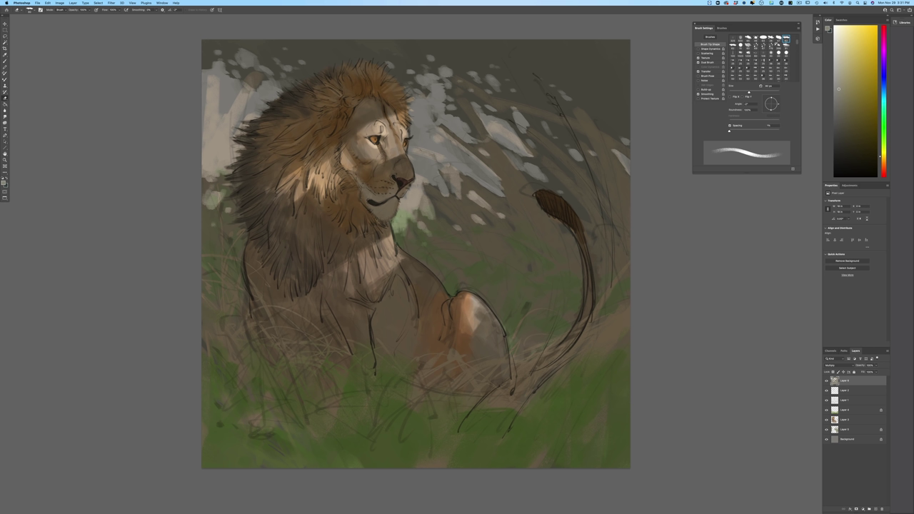
mouse_move(307, 73)
mouse_down()
mouse_move(233, 66)
mouse_move(203, 45)
mouse_move(205, 71)
mouse_move(232, 47)
mouse_move(254, 55)
mouse_move(254, 85)
mouse_move(237, 72)
mouse_up()
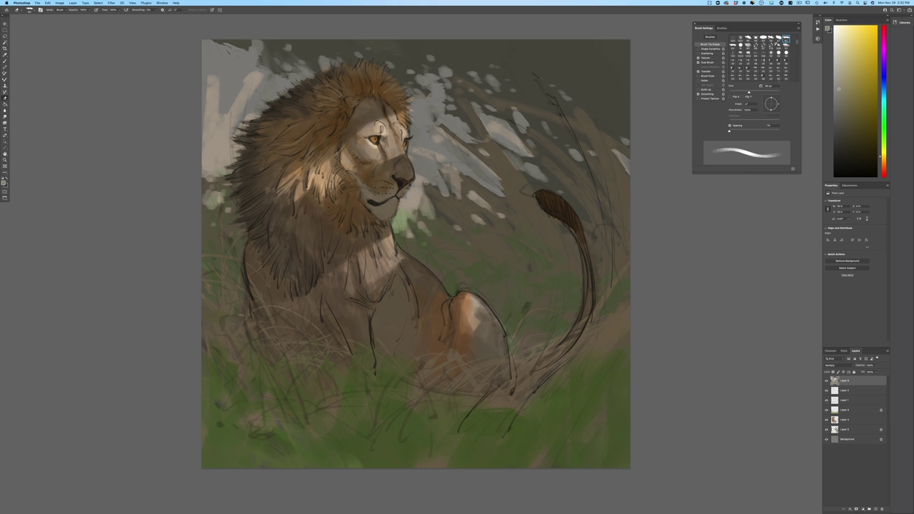
- Add a new layer above the shading and set its blend mode to Overlay
click(876, 508)
click(834, 365)
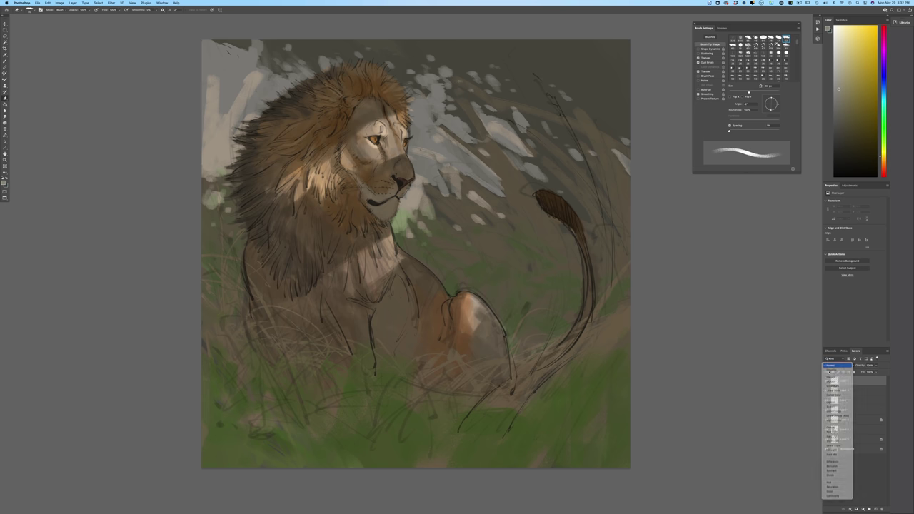
click(833, 365)
click(833, 365)
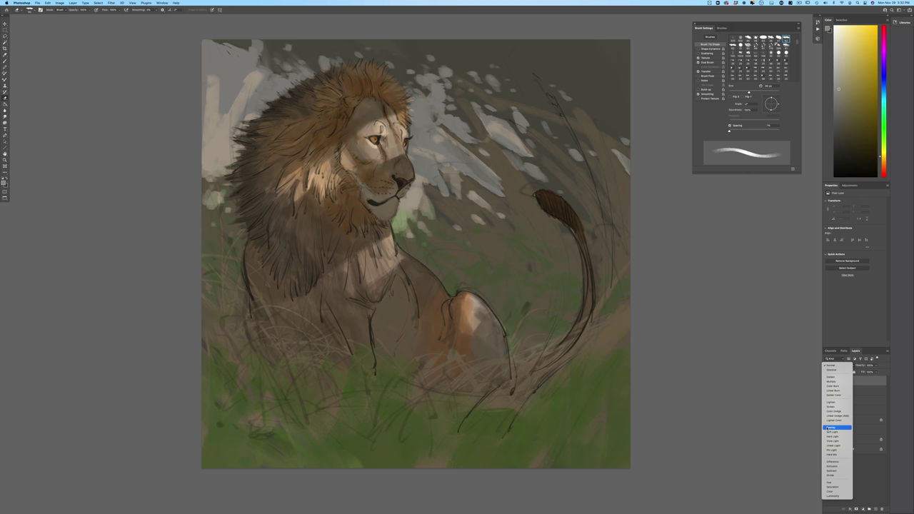
click(829, 427)
- Choose a pale orange foreground colour and brush a first highlight beside the lion's far eye on the Overlay layer
click(5, 180)
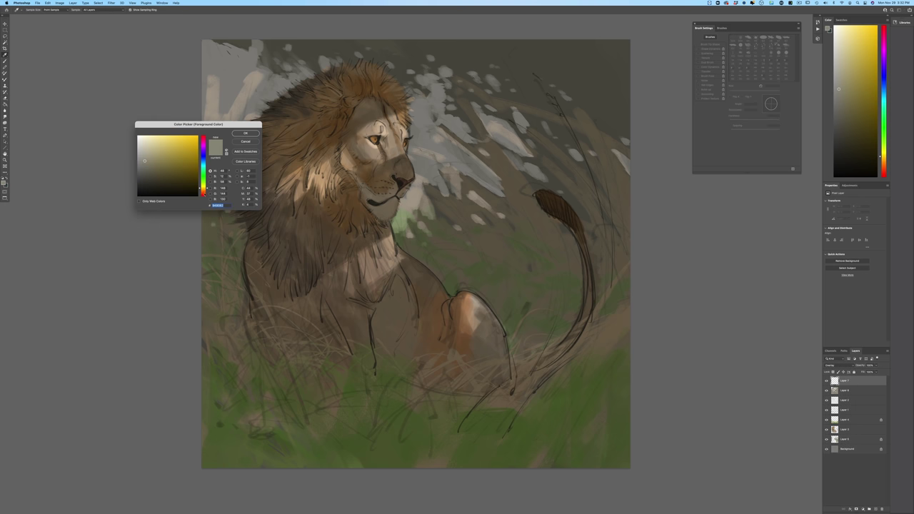
click(203, 191)
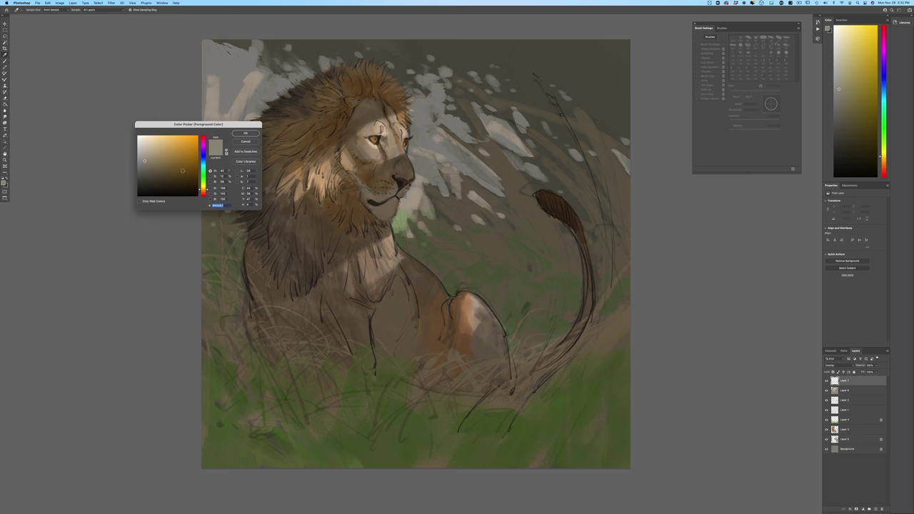
drag(205, 190, 205, 193)
drag(144, 161, 150, 147)
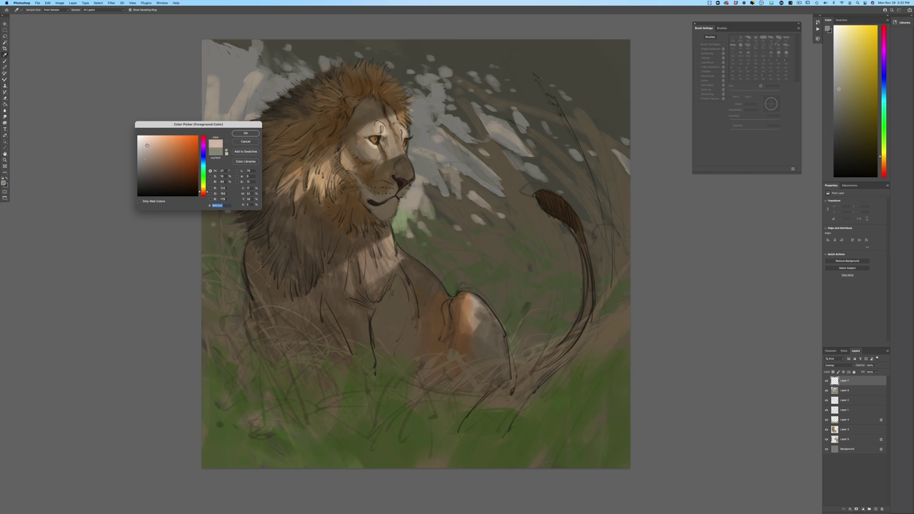
click(236, 134)
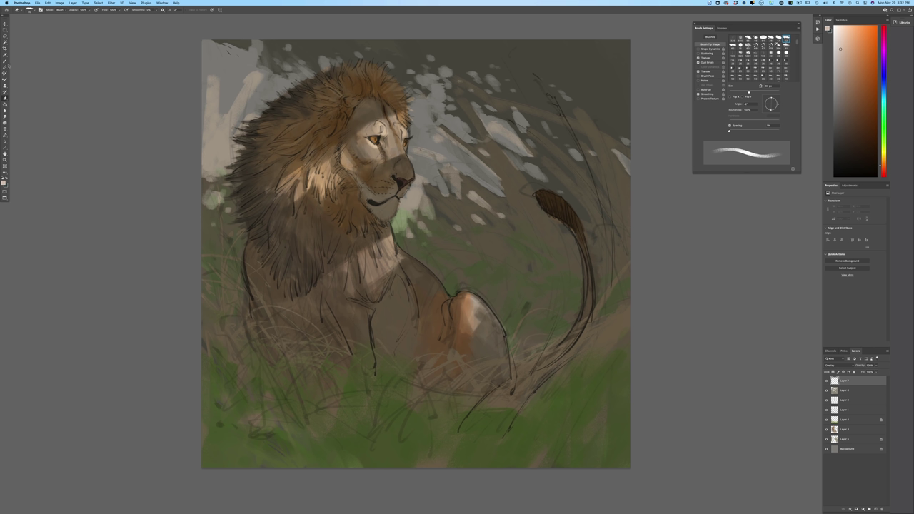
key(b)
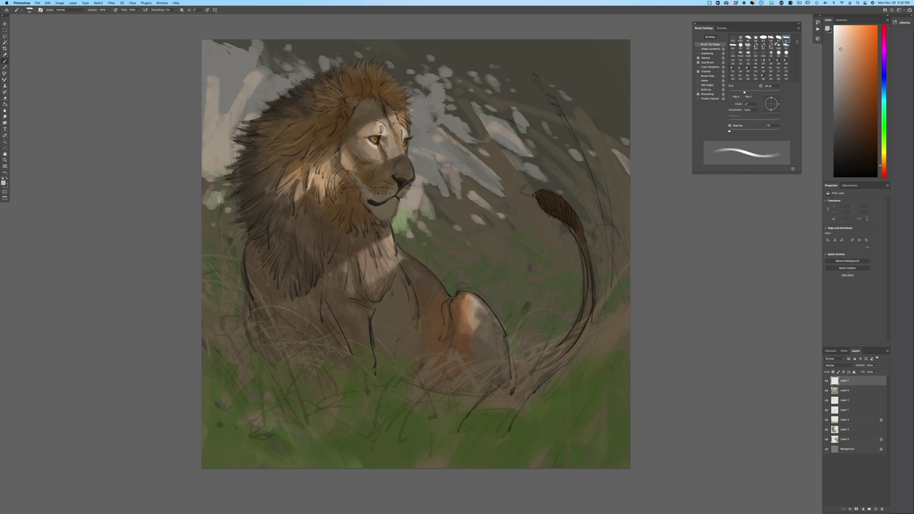
mouse_move(406, 131)
mouse_down()
mouse_move(402, 139)
mouse_move(390, 127)
mouse_move(402, 149)
mouse_up()
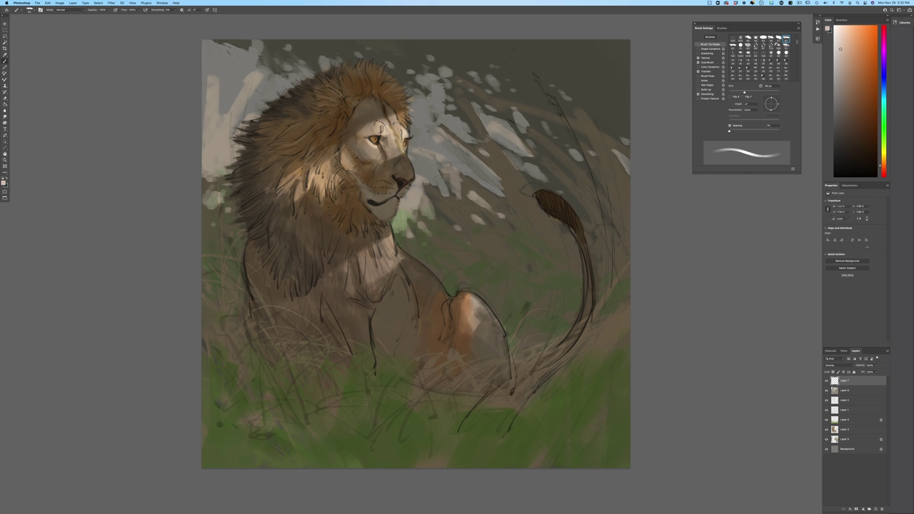
- Darken the foreground colour to a muted peach and paint warm highlights on the lion's face, cheek and the lit patch of mane
click(4, 183)
click(152, 149)
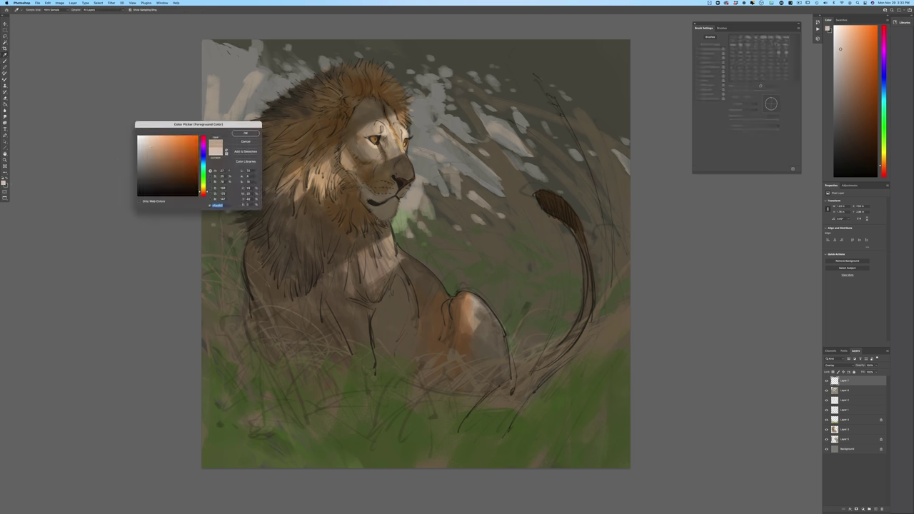
click(246, 133)
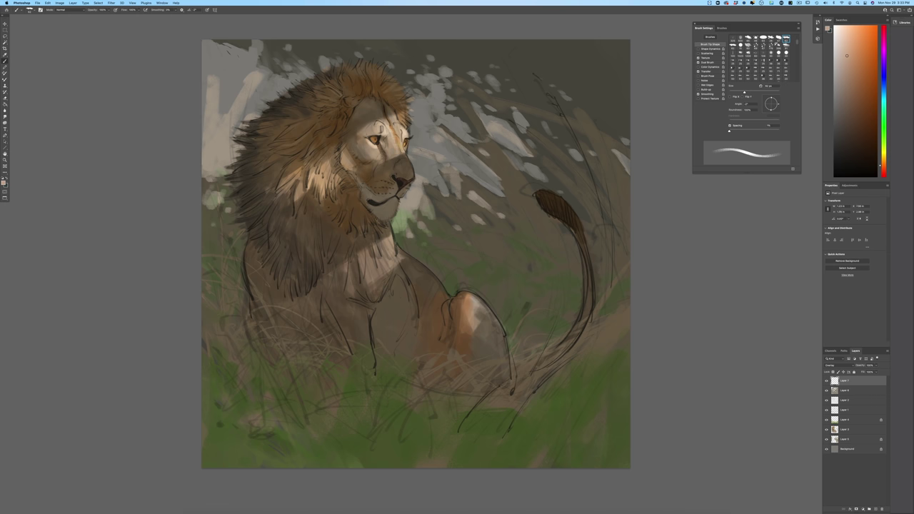
mouse_move(379, 147)
mouse_down()
mouse_move(376, 155)
mouse_move(377, 141)
mouse_up()
drag(336, 182, 331, 190)
drag(345, 153, 341, 160)
mouse_move(303, 186)
mouse_down()
mouse_move(292, 200)
mouse_move(304, 174)
mouse_move(292, 205)
mouse_up()
drag(304, 167, 269, 195)
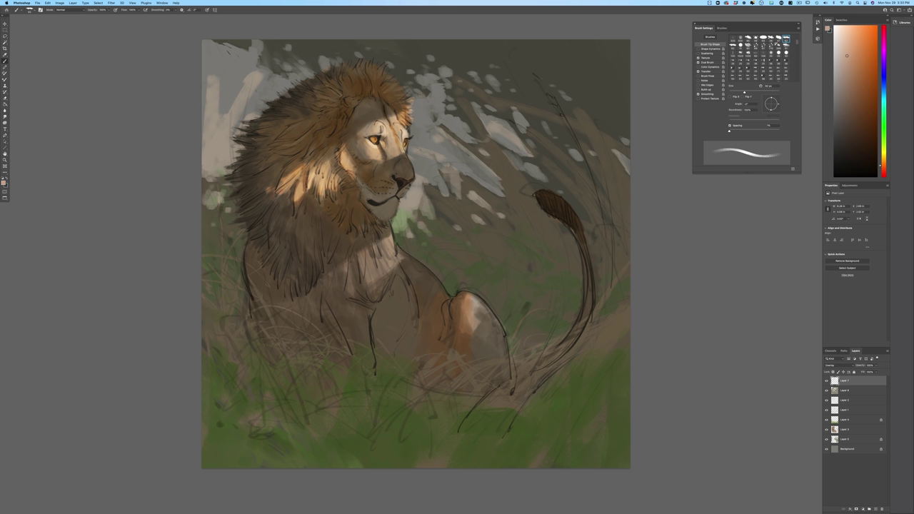
- Paint warm Overlay highlights on the raised knee, and on the lit chest with a larger brush
mouse_move(486, 297)
mouse_down()
mouse_move(470, 317)
mouse_move(466, 298)
mouse_move(469, 327)
mouse_up()
key(bracketright)
key(bracketright)
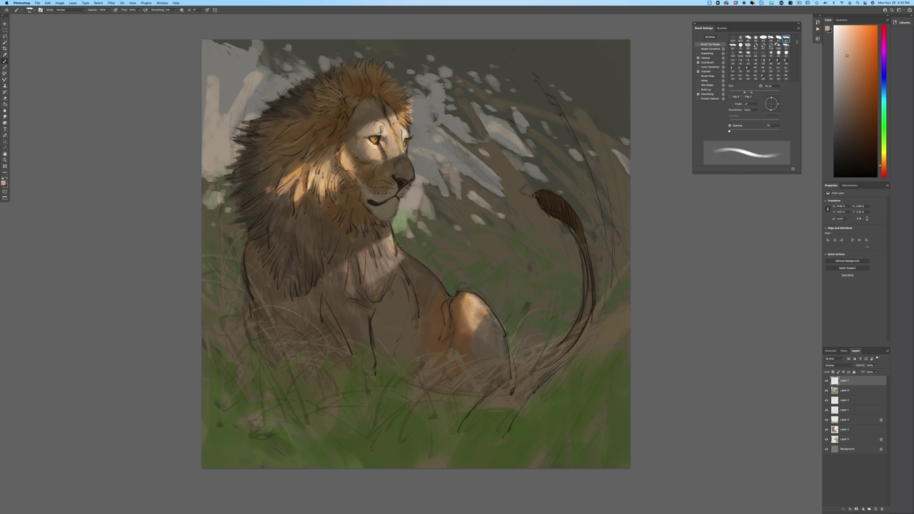
mouse_move(391, 235)
mouse_down()
mouse_move(400, 255)
mouse_move(386, 257)
mouse_move(391, 263)
mouse_move(377, 281)
mouse_move(363, 251)
mouse_move(354, 290)
mouse_up()
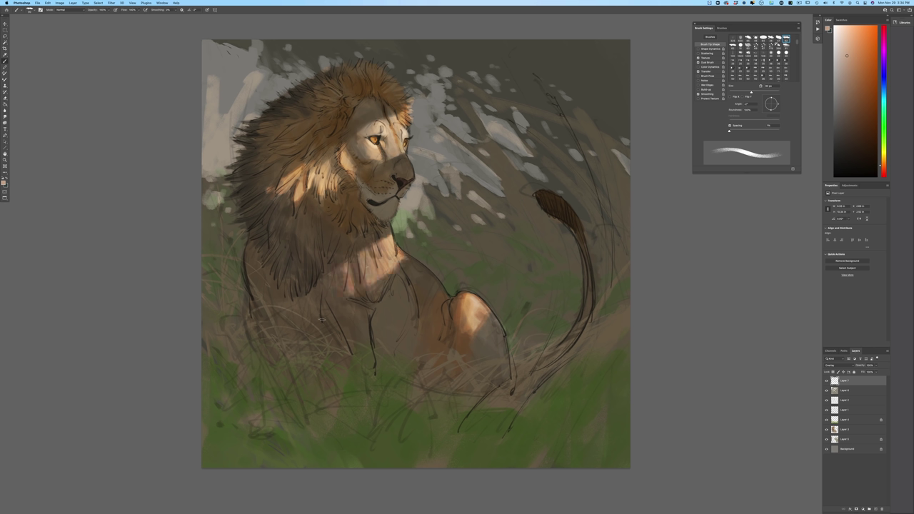
- Lighten patches of the tail tuft on the Multiply shading layer and warm them with orange on the Overlay layer
click(881, 391)
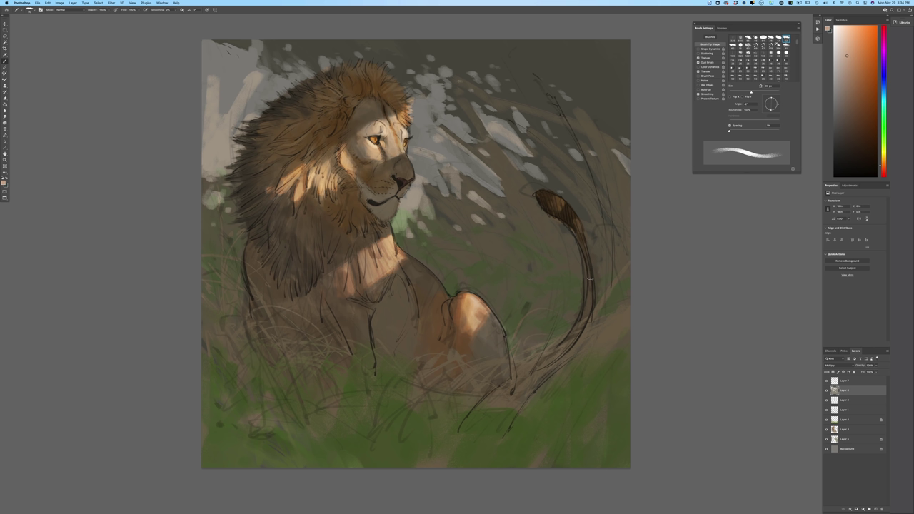
key(alt+bracketright)
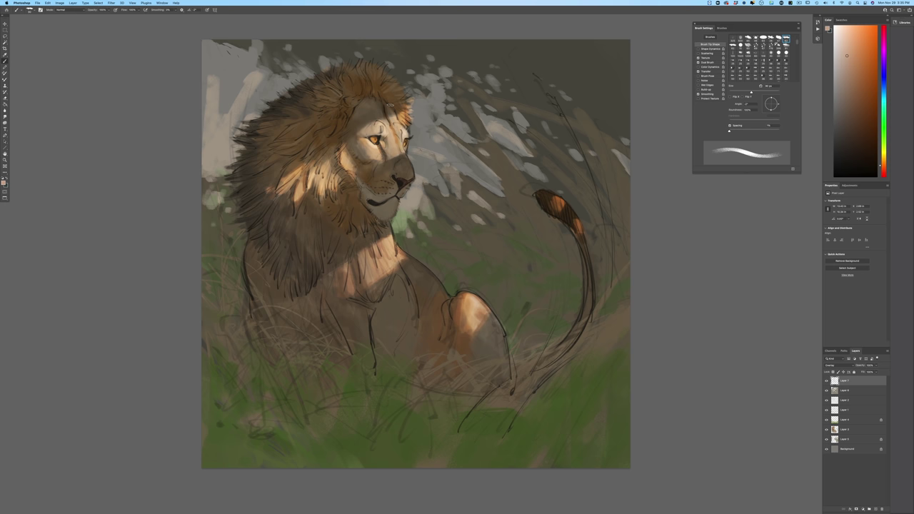
- Add a new layer on top of the stack and set its blend mode to Multiply
key(super+plus)
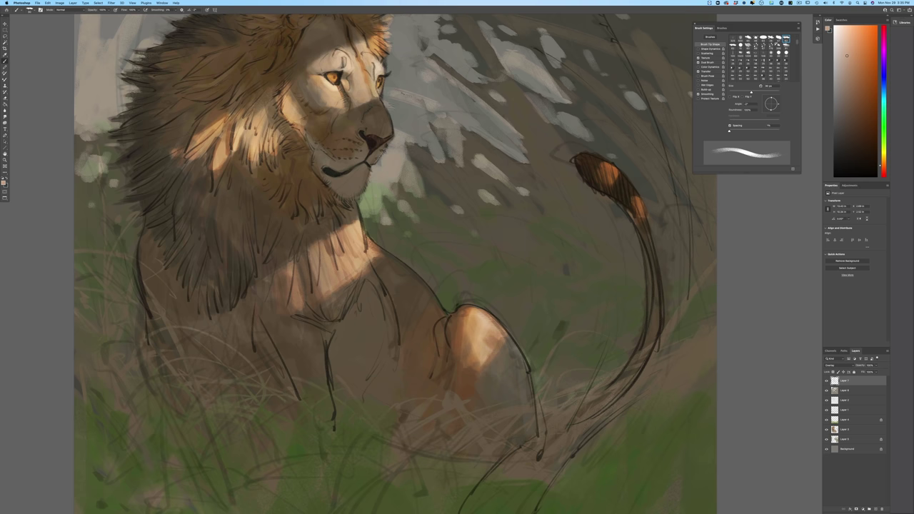
drag(197, 338, 251, 414)
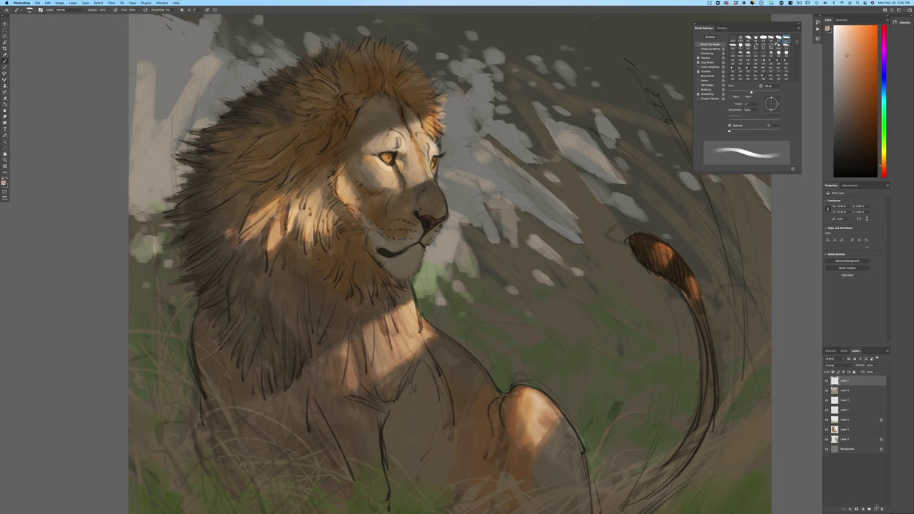
click(831, 365)
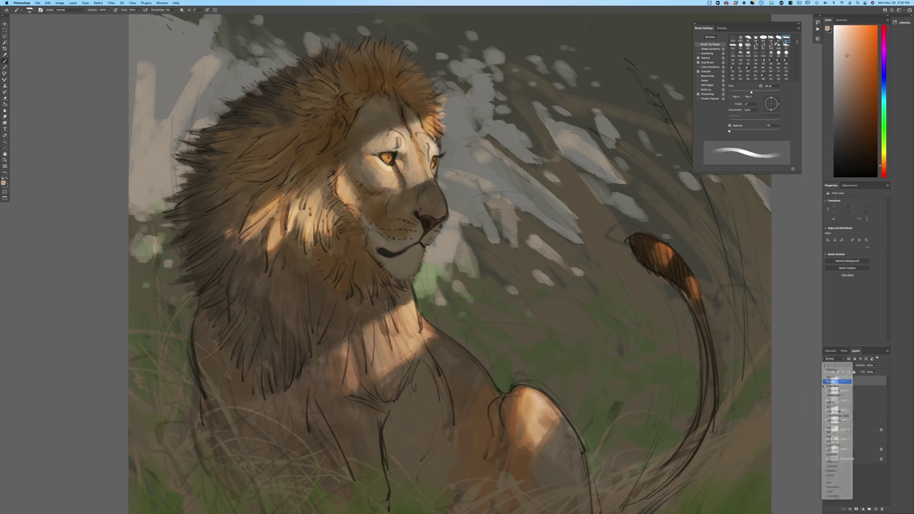
click(837, 382)
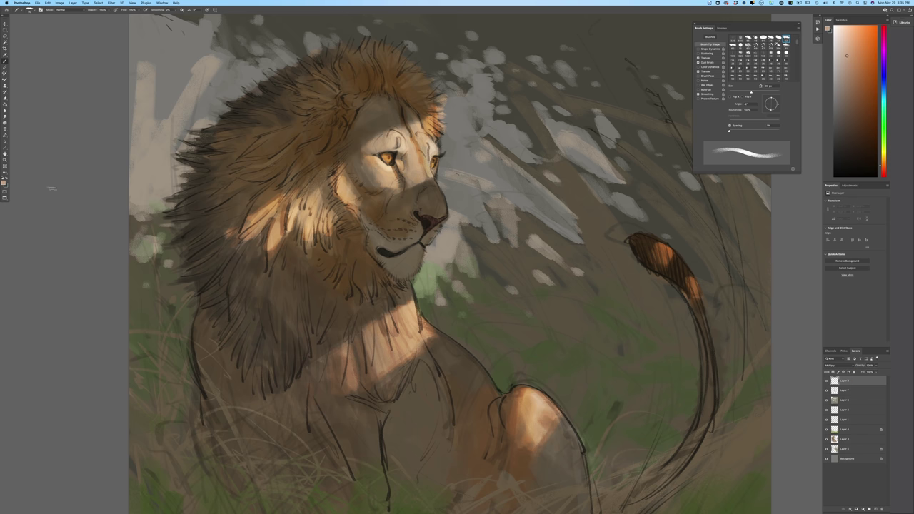
- Choose a muted yellowish tan foreground colour and shade the hairline where the mane meets the forehead
click(3, 183)
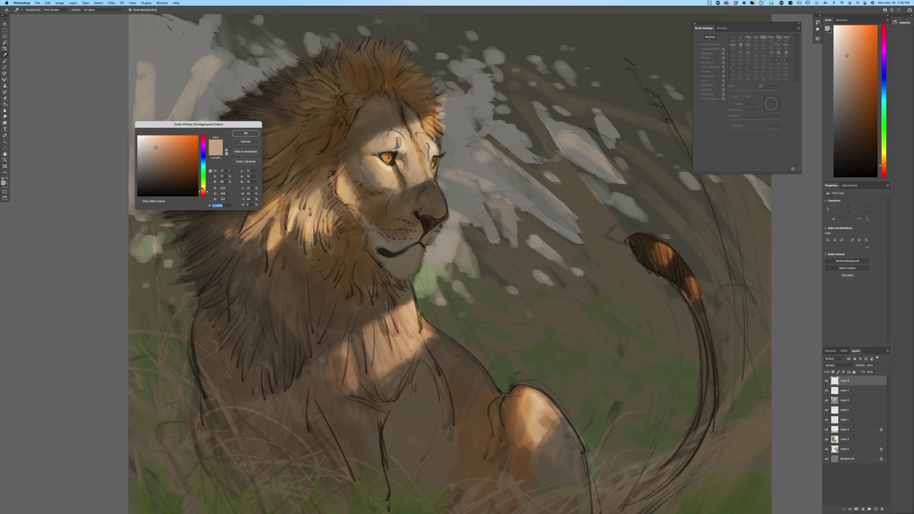
drag(202, 190, 202, 188)
click(149, 160)
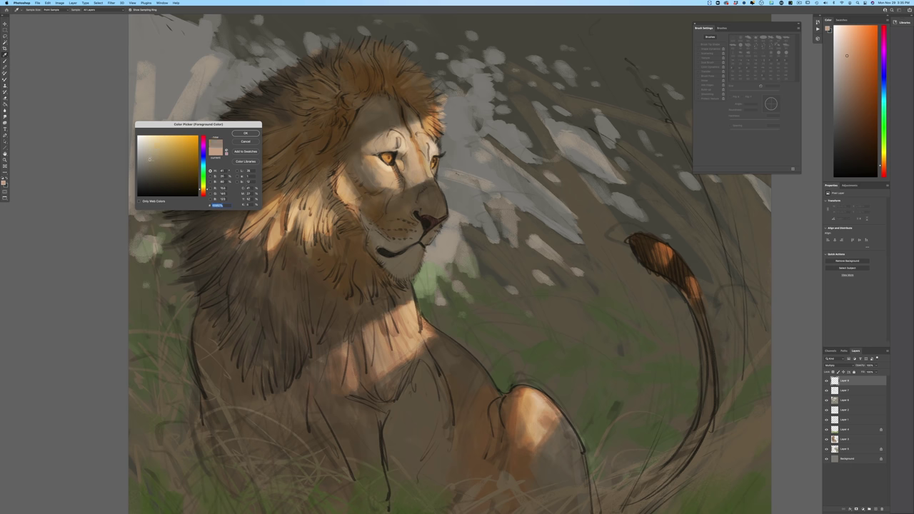
click(240, 135)
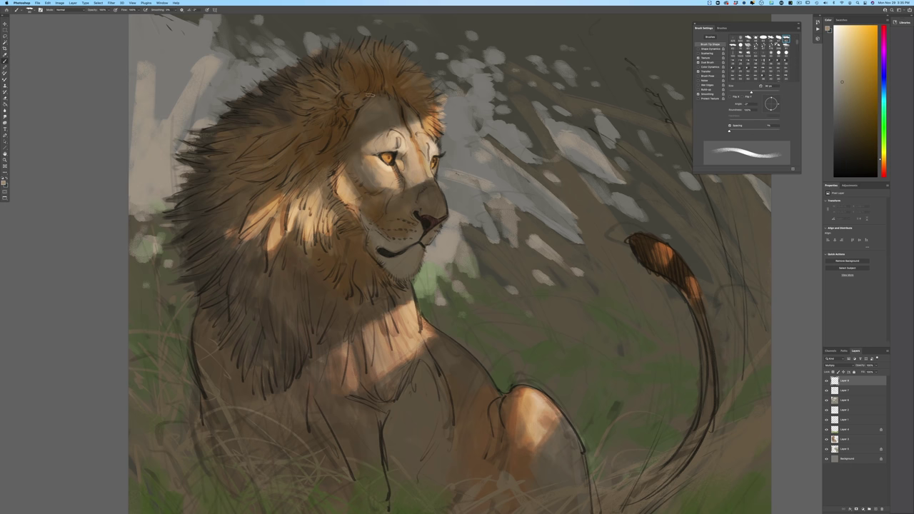
drag(371, 98, 350, 123)
- Reduce the brush size and deepen the shading around the lion's near eye and brow
key([)
key([)
key([)
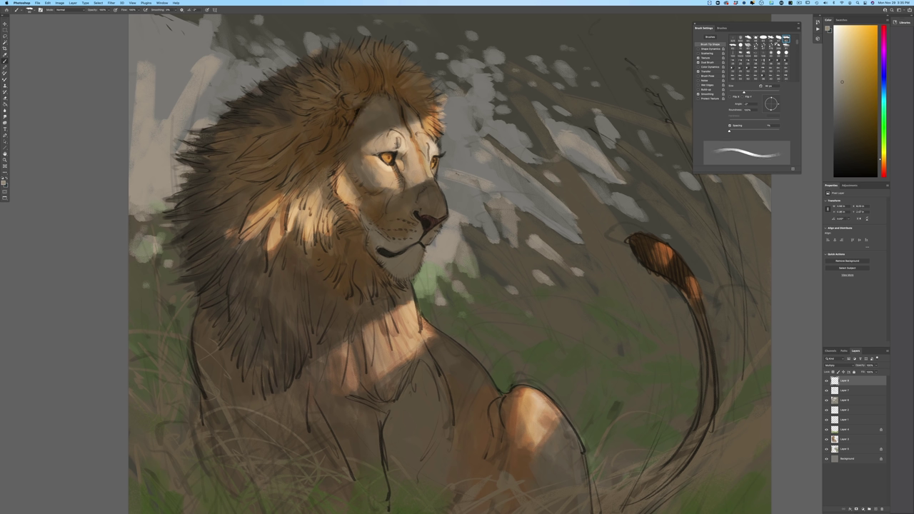
drag(395, 153, 402, 163)
drag(398, 137, 397, 145)
mouse_move(391, 155)
mouse_down()
mouse_move(379, 156)
mouse_move(398, 173)
mouse_up()
- With a smaller brush and a darker sampled tone, shade hair strands from the crown past the cheek into the lower mane
key(bracketleft)
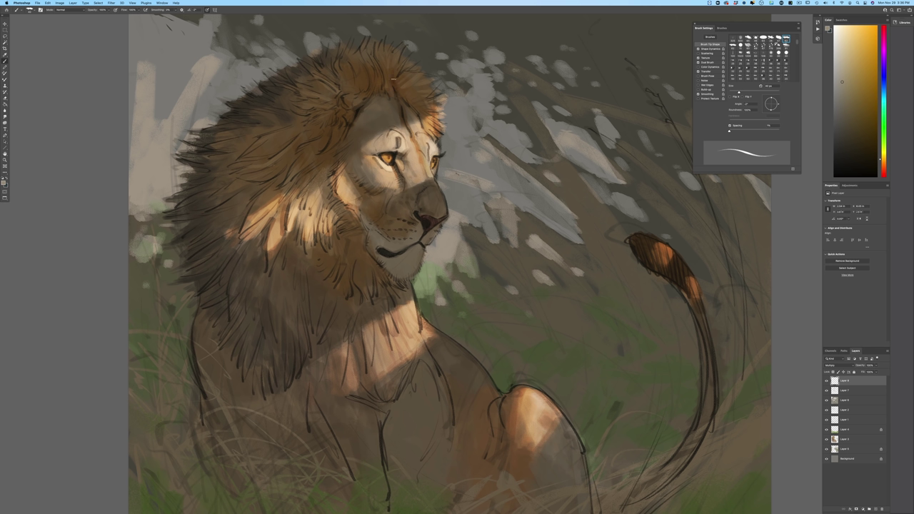
drag(404, 97, 408, 99)
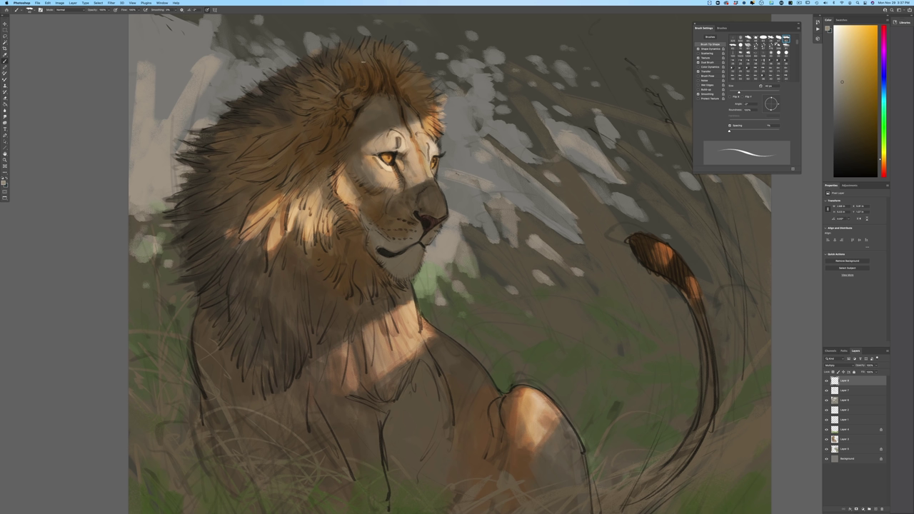
alt+click(318, 181)
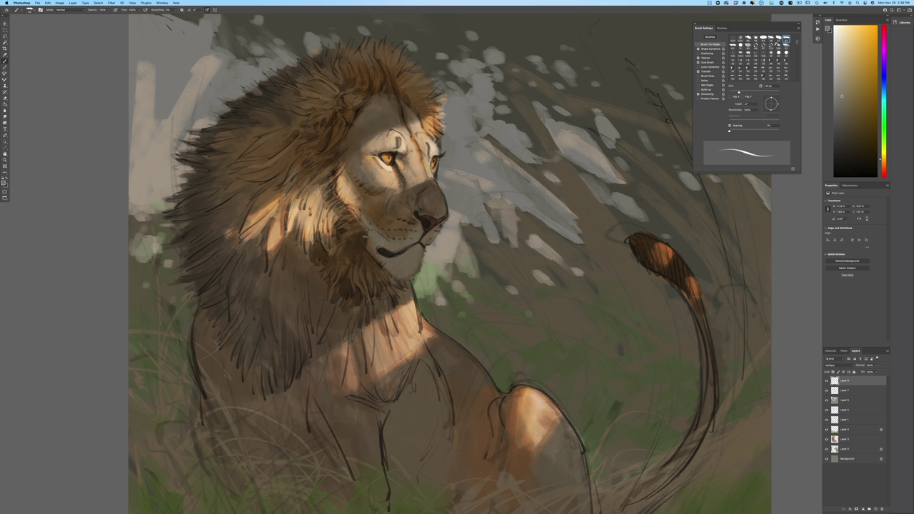
drag(299, 216, 295, 227)
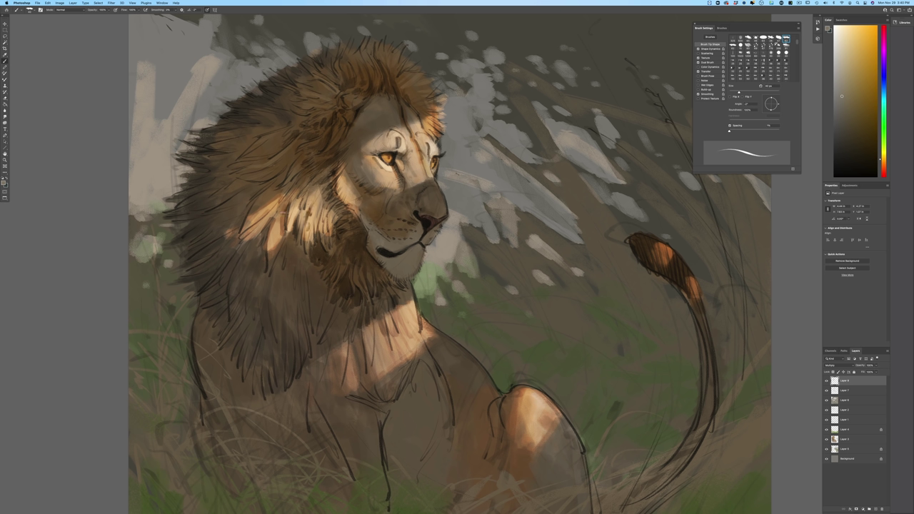
mouse_move(283, 212)
mouse_down()
mouse_move(293, 253)
mouse_move(281, 246)
mouse_move(272, 273)
mouse_move(283, 265)
mouse_move(294, 279)
mouse_move(307, 272)
mouse_up()
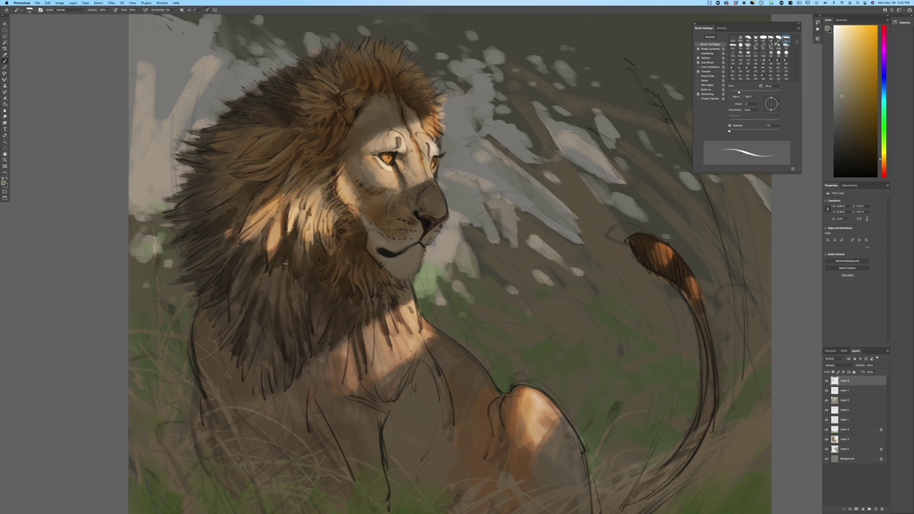
- Paint dark hair strands below the mane's lit patch and along its back edge
drag(285, 268, 285, 281)
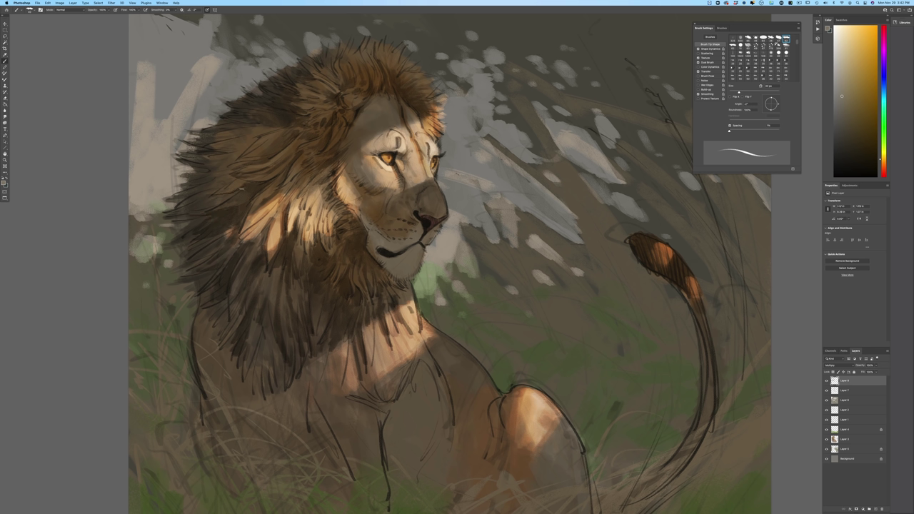
mouse_move(226, 198)
mouse_down()
mouse_move(213, 204)
mouse_move(226, 183)
mouse_move(198, 188)
mouse_move(207, 183)
mouse_up()
drag(211, 175, 194, 196)
drag(191, 197, 171, 204)
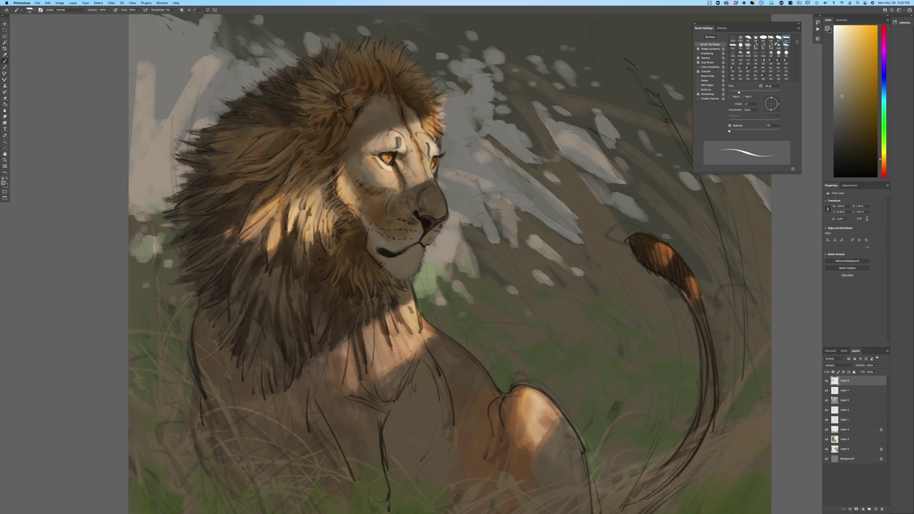
- Turn off the brush's Shape Dynamics and paint broader dark strands across the upper back of the mane
click(698, 48)
drag(263, 157, 238, 158)
mouse_move(279, 129)
mouse_down()
mouse_move(238, 153)
mouse_move(255, 134)
mouse_move(227, 149)
mouse_up()
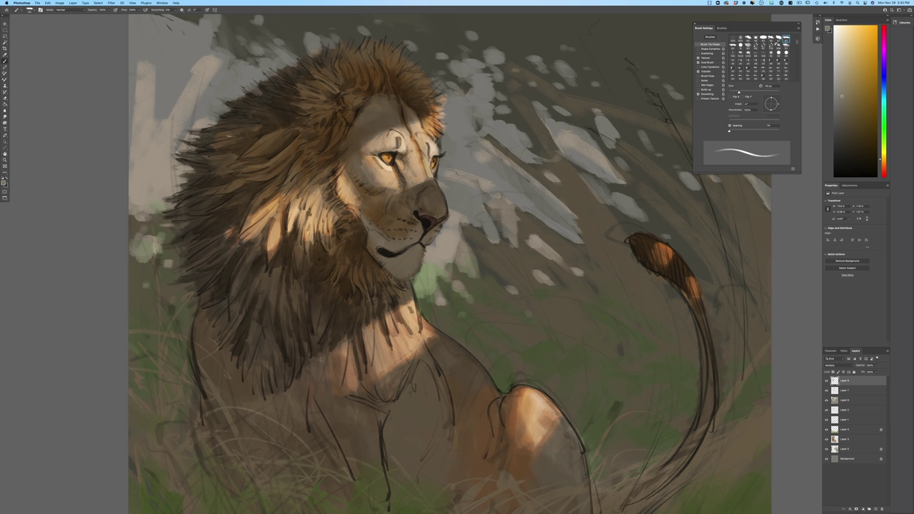
drag(245, 136, 201, 138)
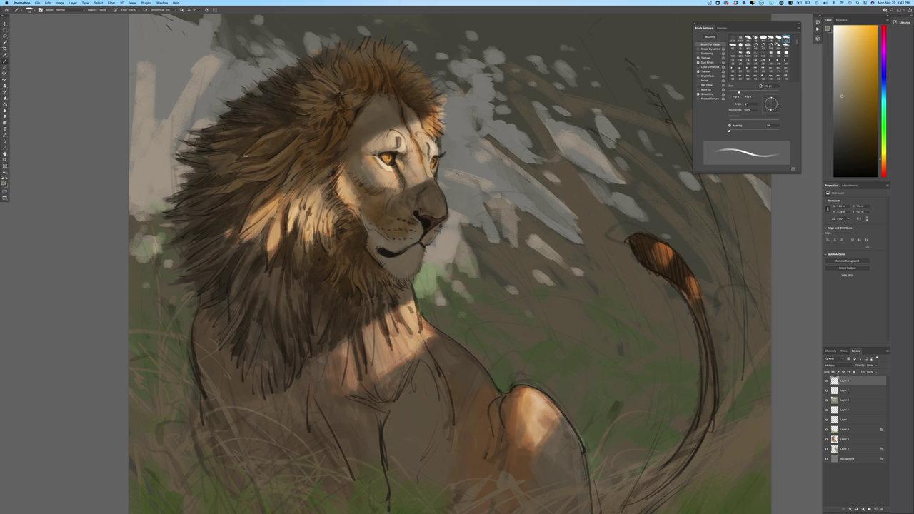
mouse_move(226, 165)
mouse_down()
mouse_move(210, 157)
mouse_move(212, 171)
mouse_up()
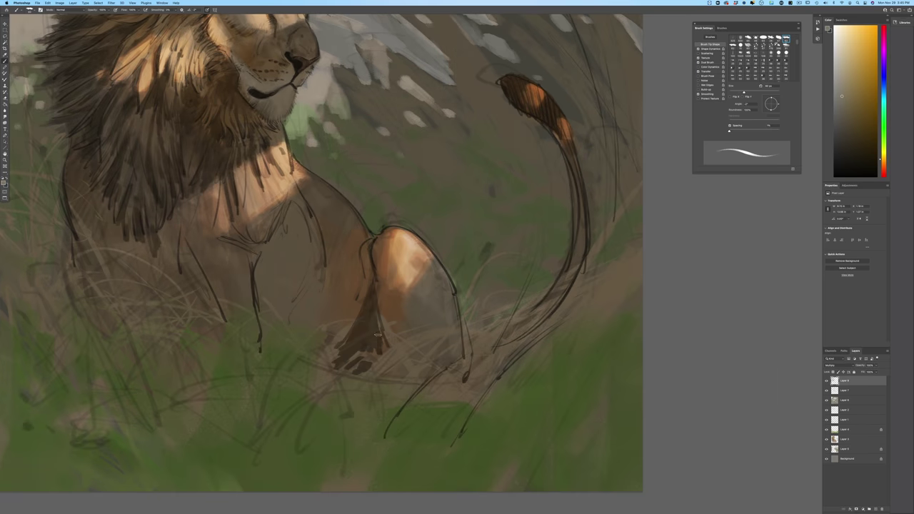
- Darken the shadow between the belly and hind leg, breaking it up into the grass and extending it along the flank
drag(382, 354, 386, 374)
mouse_move(352, 336)
mouse_down()
mouse_move(328, 337)
mouse_move(334, 332)
mouse_move(321, 360)
mouse_move(326, 369)
mouse_move(316, 372)
mouse_move(312, 393)
mouse_up()
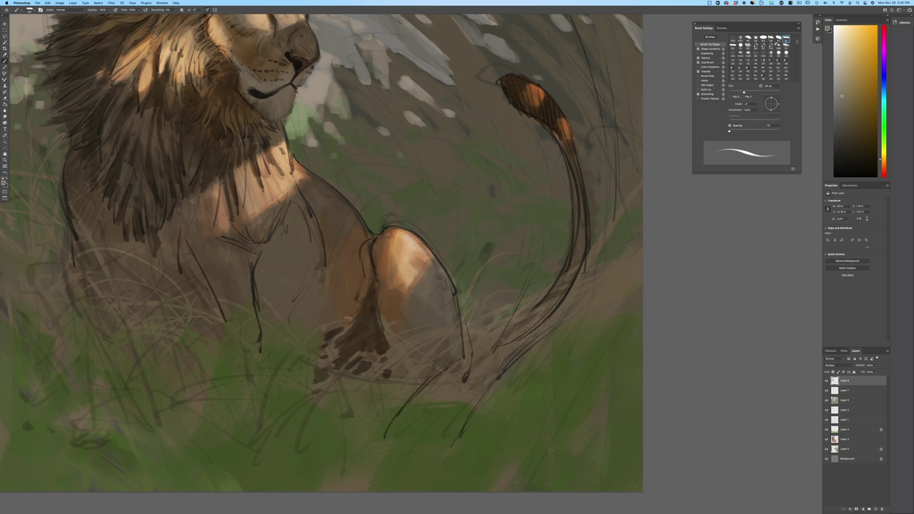
drag(359, 296, 350, 307)
mouse_move(360, 256)
mouse_down()
mouse_move(365, 283)
mouse_move(354, 283)
mouse_up()
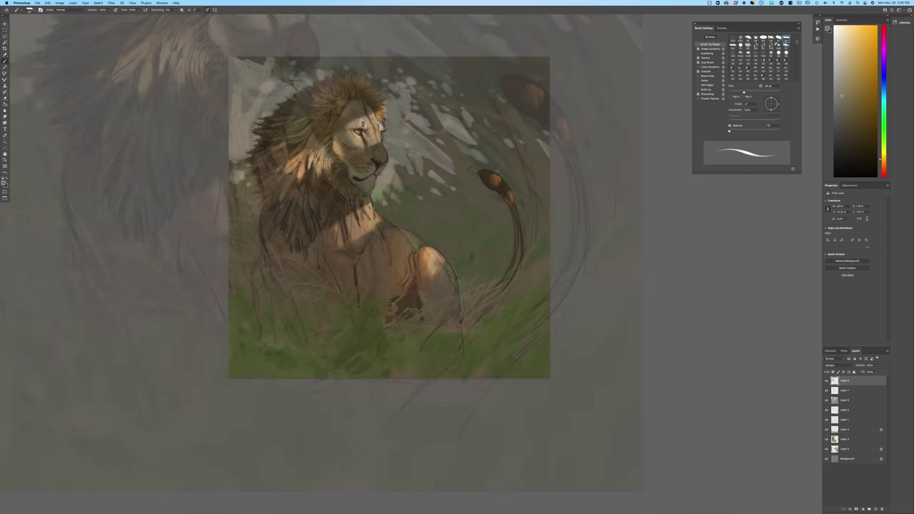
- Turn off the brush's Shape Dynamics and darken the shadow between the lion's belly and hind leg down to the grass
key(super+plus)
key(super+plus)
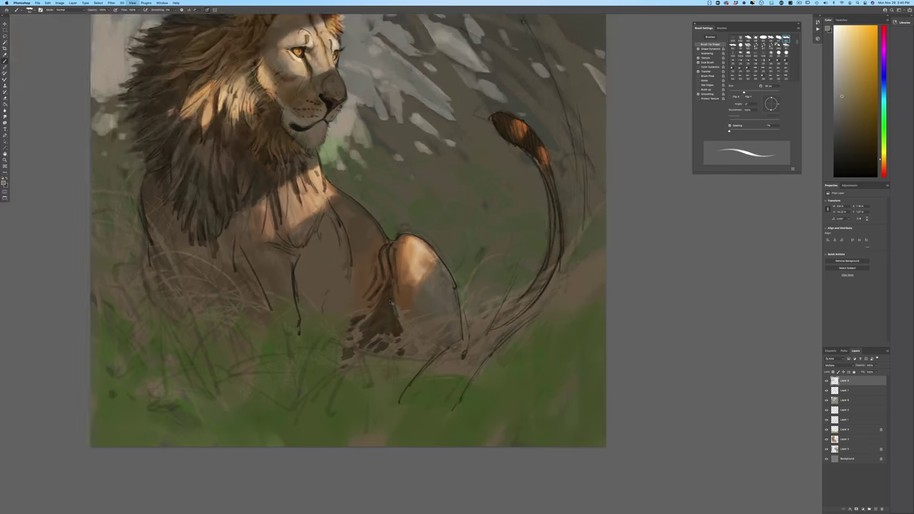
drag(326, 272, 325, 351)
click(699, 48)
drag(344, 319, 331, 356)
- Paint dark shadow patches behind the grass on the lion's lower body and up along its back edge beneath the mane
drag(154, 298, 136, 292)
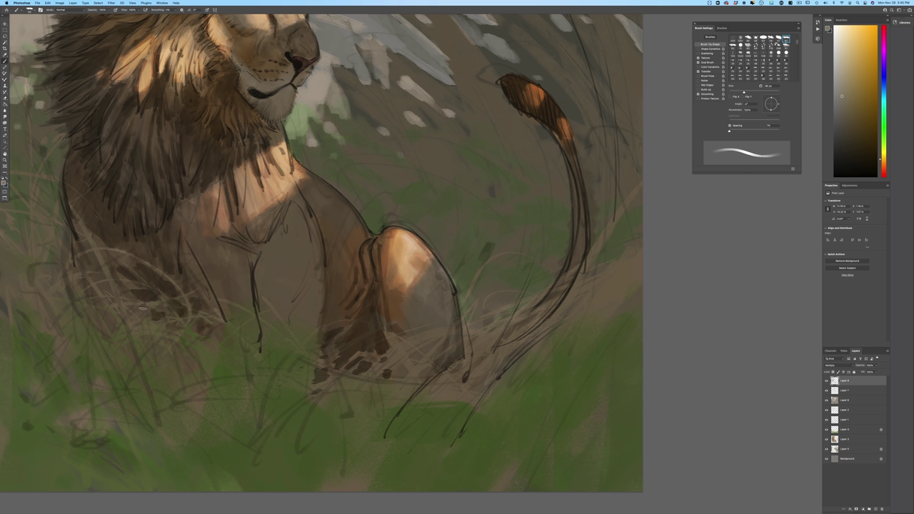
drag(94, 270, 84, 229)
key(super+0)
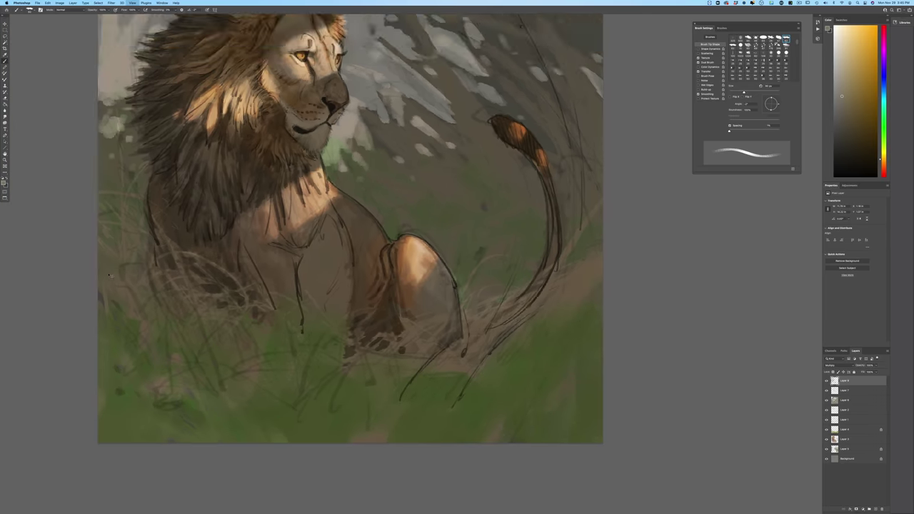
key(super+plus)
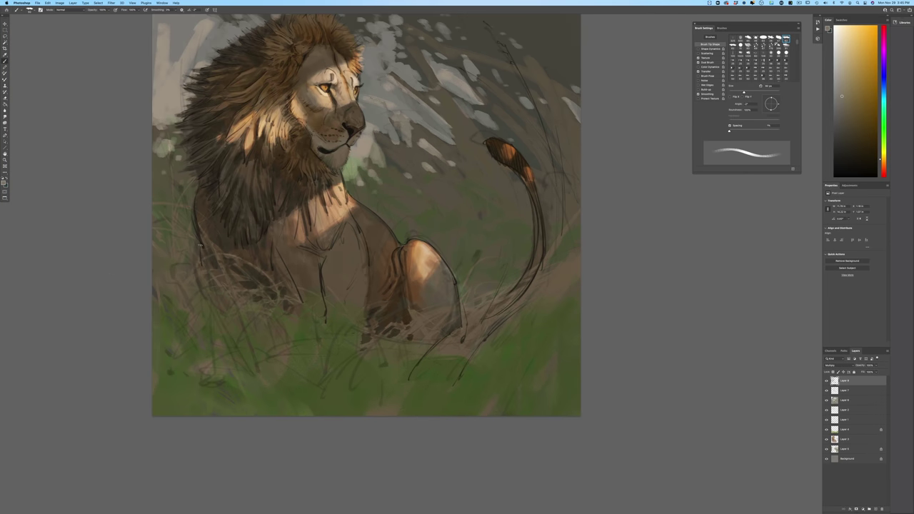
drag(201, 245, 204, 251)
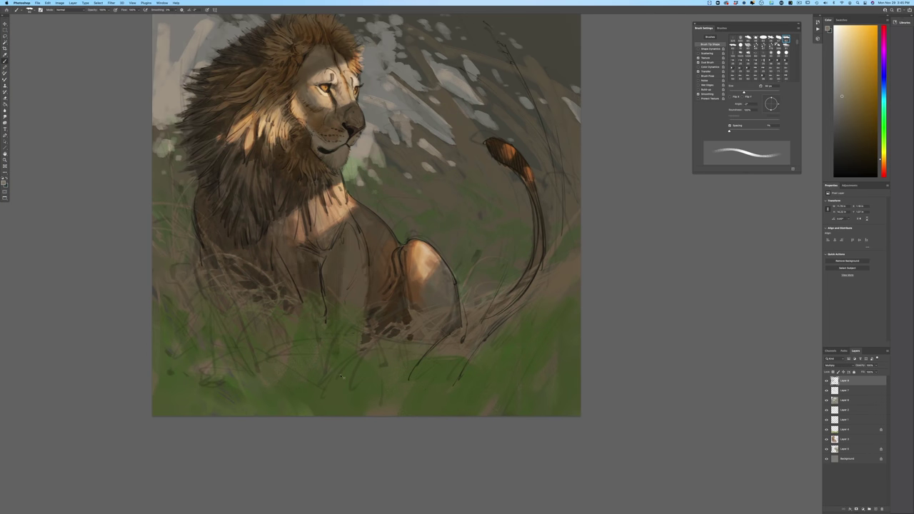
- Open a lit patch on the lower foreleg in the first Multiply shading layer and warm it with Overlay highlights
key(super+minus)
key(super+minus)
key(super+plus)
key(super+plus)
click(847, 401)
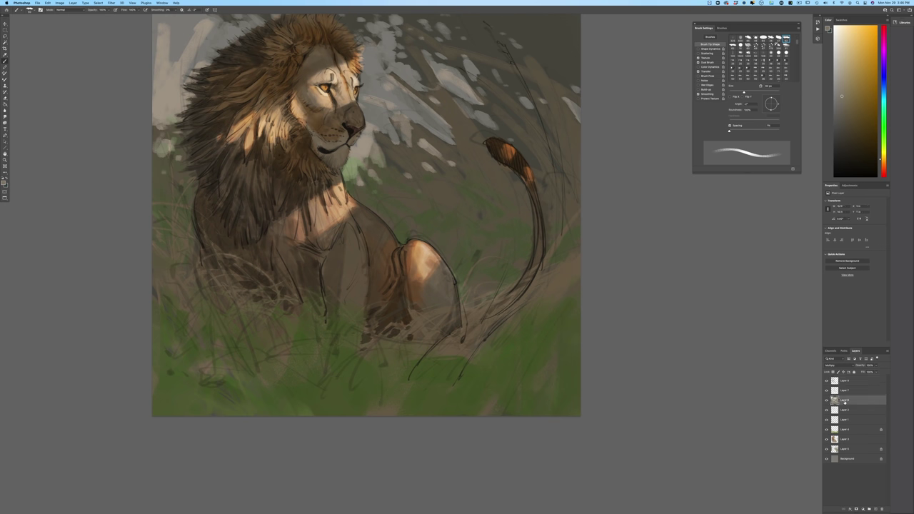
mouse_move(362, 301)
mouse_down()
mouse_move(365, 290)
mouse_move(362, 306)
mouse_move(353, 294)
mouse_up()
drag(358, 300, 355, 305)
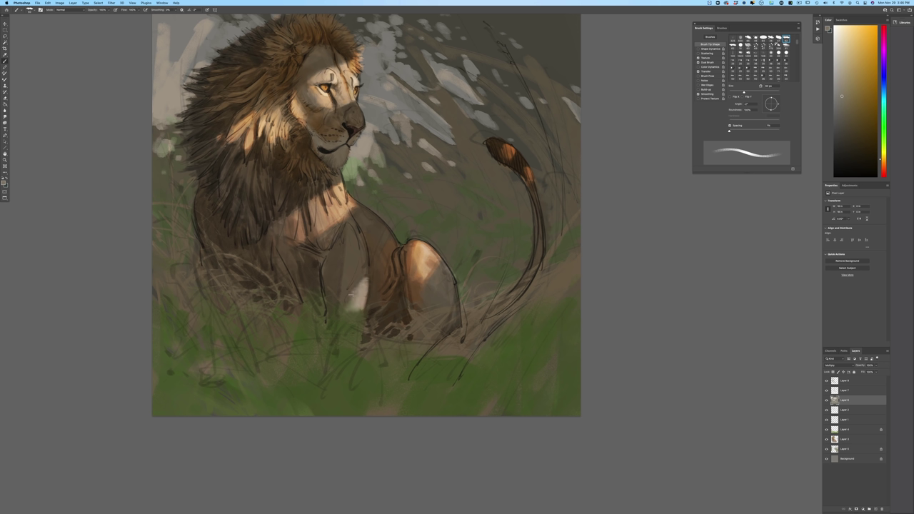
drag(365, 268, 360, 276)
drag(335, 315, 356, 317)
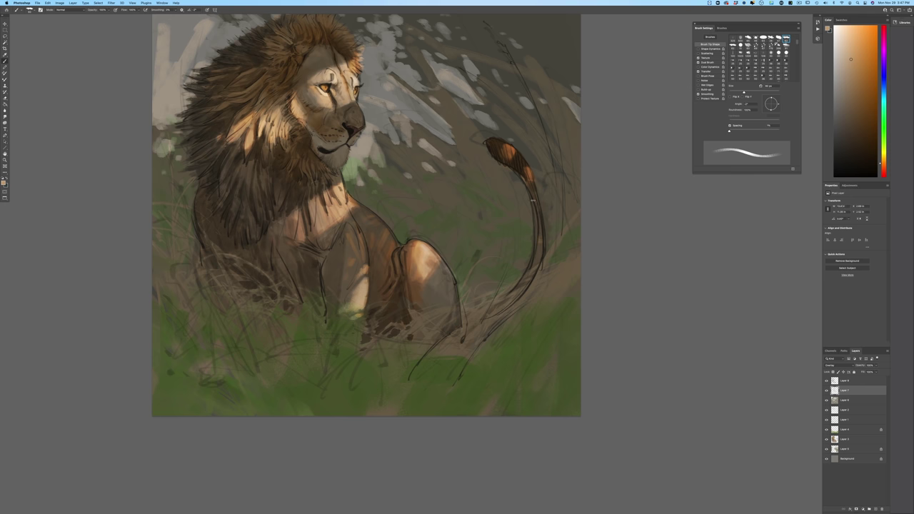
key(super+minus)
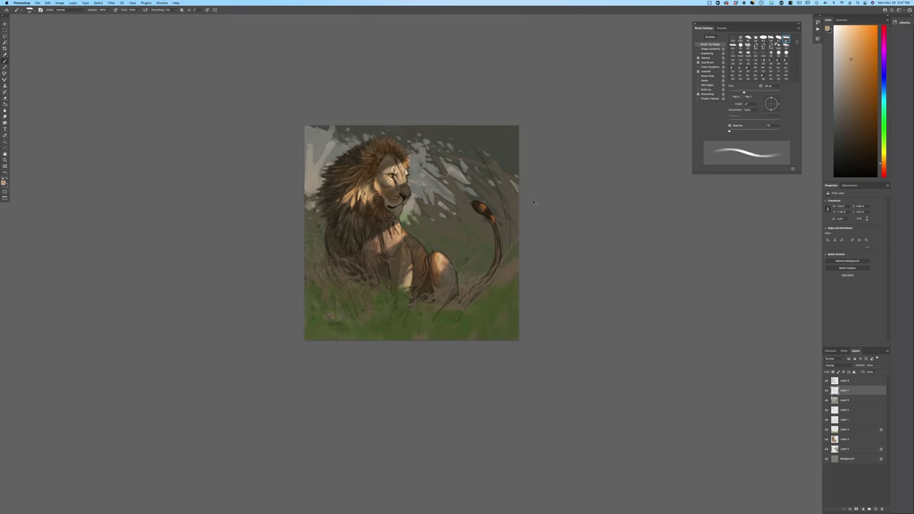
key(super+plus)
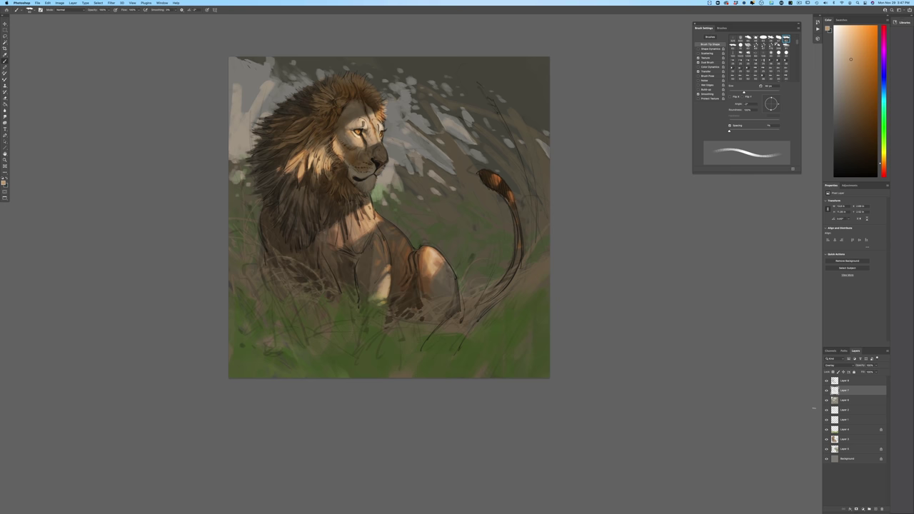
- Add a new Normal layer above the top Multiply layer and sample a mane tone for the brush
key(super+plus)
drag(105, 315, 171, 392)
key(super+plus)
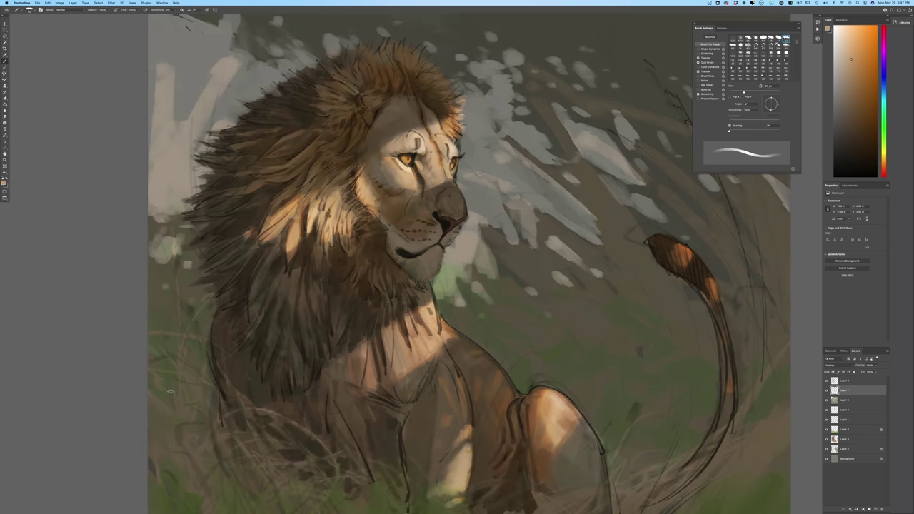
click(848, 380)
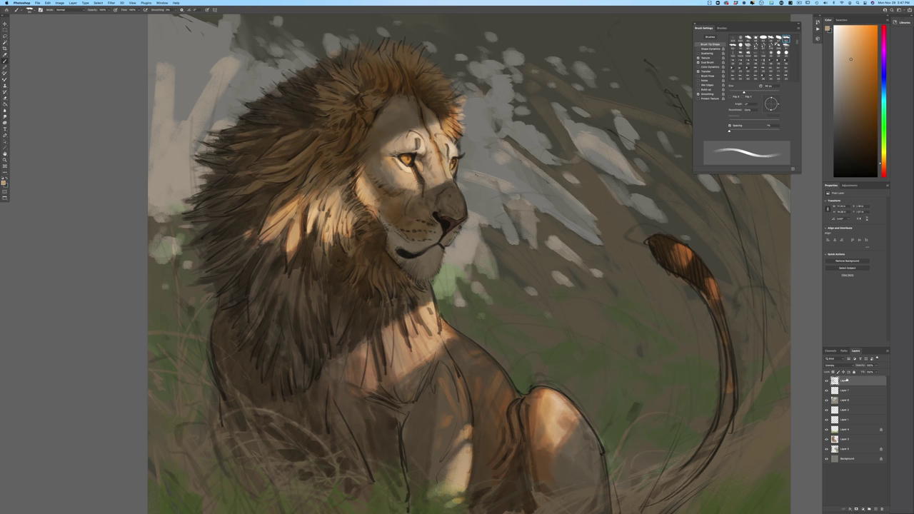
click(876, 508)
click(4, 184)
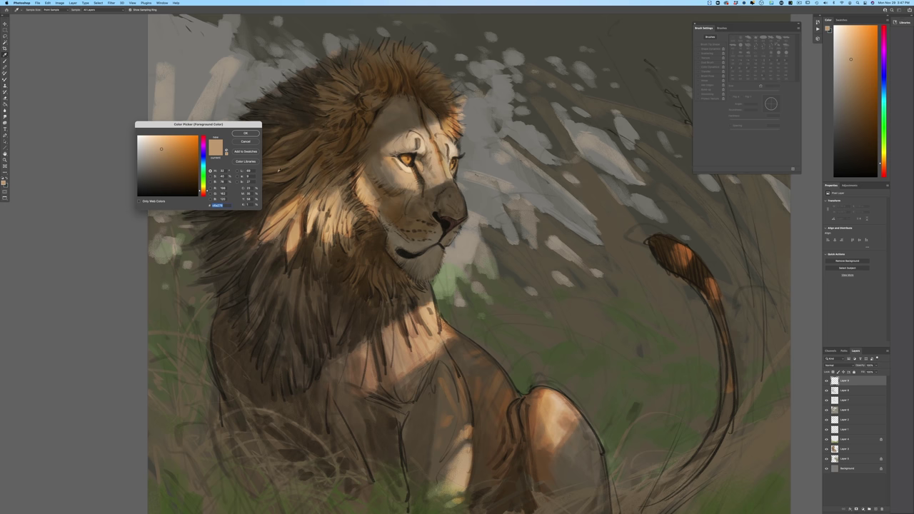
click(286, 136)
key(Return)
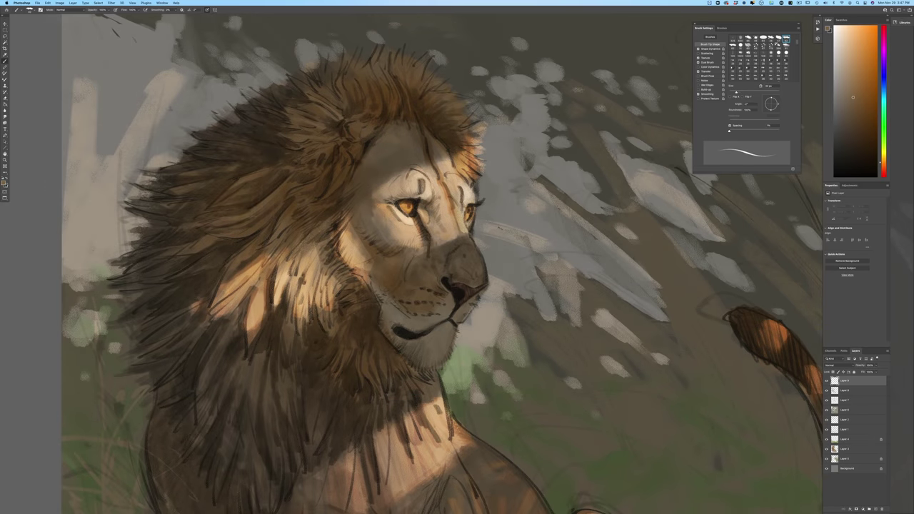
- Resample an orange-brown from the mane and paint fine hair strands over the crown above the forehead
key(n)
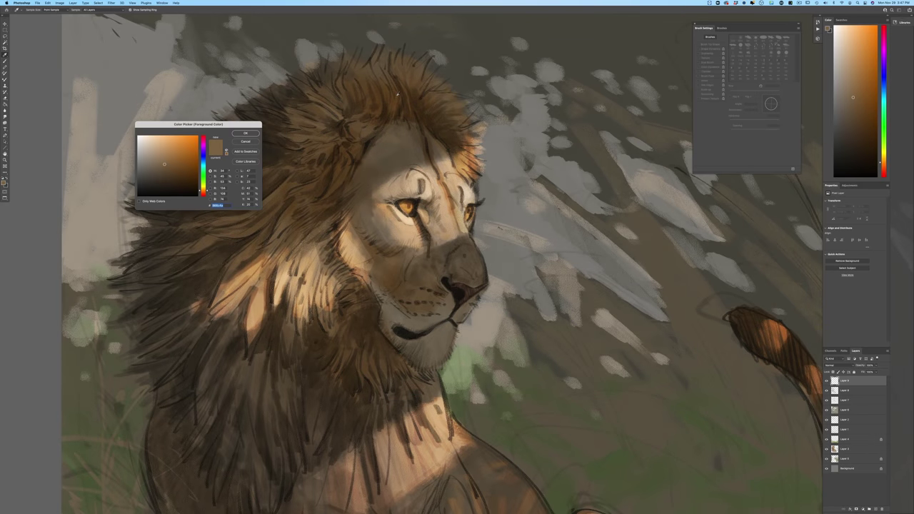
click(346, 180)
key(Return)
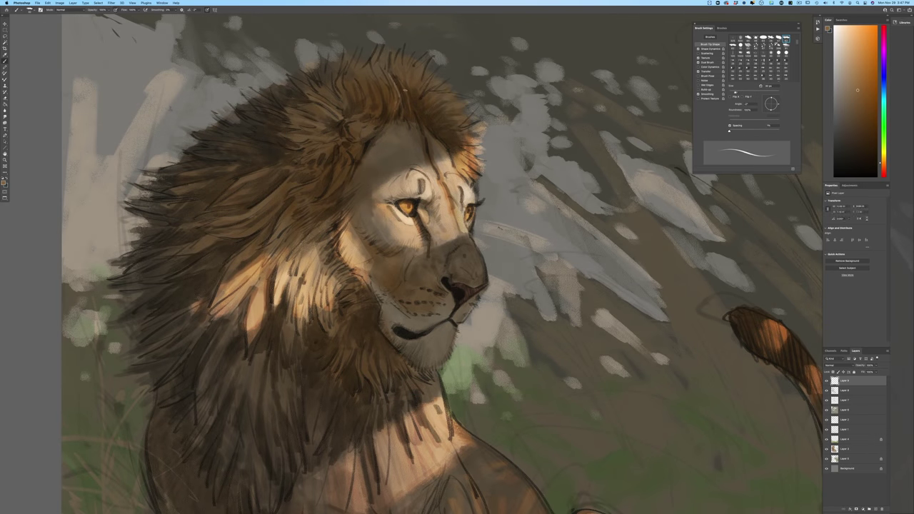
mouse_move(404, 84)
mouse_down()
mouse_move(401, 112)
mouse_move(423, 129)
mouse_up()
drag(385, 113, 392, 122)
key([)
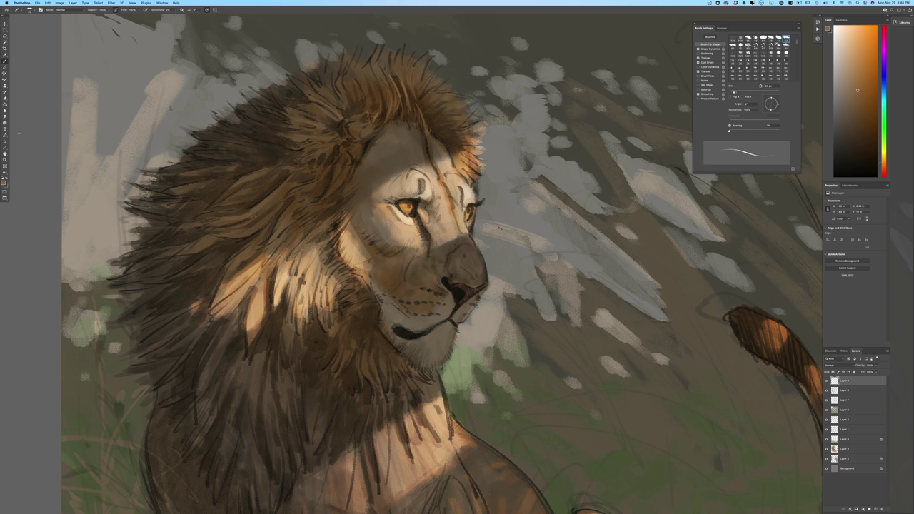
- Sample a lighter mane tone and paint short strands along the front and upper edge of the crown
key(])
alt+click(434, 75)
drag(434, 74, 442, 66)
drag(439, 85, 454, 80)
drag(453, 96, 468, 94)
drag(425, 69, 433, 56)
mouse_move(438, 96)
mouse_down()
mouse_move(450, 92)
mouse_move(435, 98)
mouse_up()
click(457, 118)
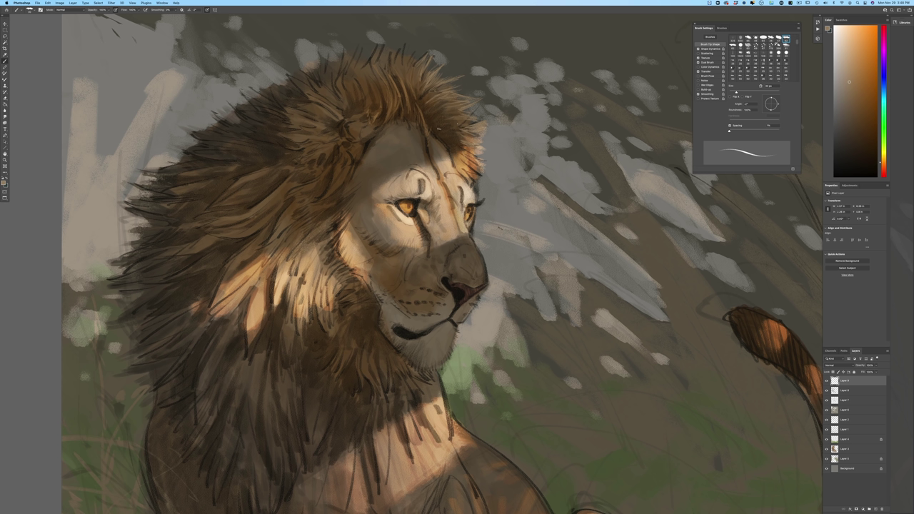
key([)
drag(405, 56, 397, 44)
- Sample a tan tone at the ear and paint light strands around the ear and down the mane beside the face
alt+click(348, 120)
mouse_move(341, 123)
mouse_down()
mouse_move(354, 117)
mouse_move(364, 130)
mouse_up()
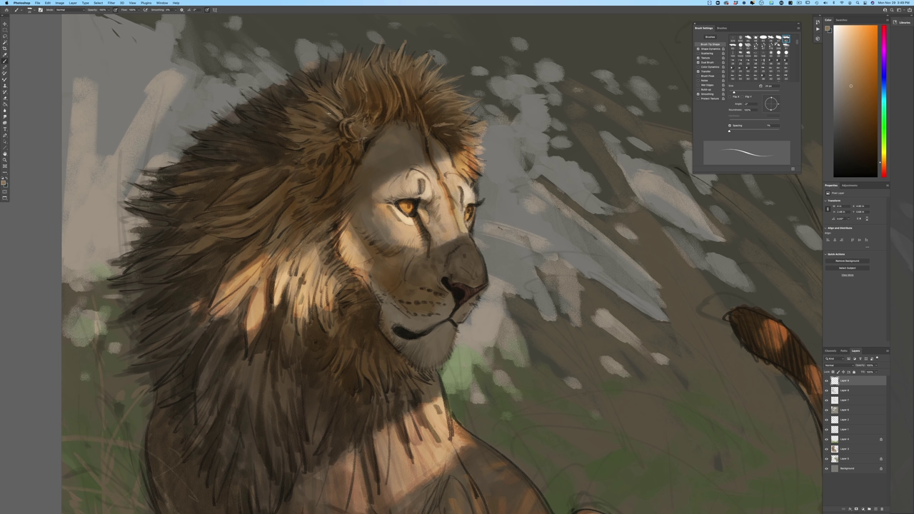
mouse_move(304, 107)
mouse_down()
mouse_move(296, 111)
mouse_move(319, 117)
mouse_move(324, 132)
mouse_up()
mouse_move(355, 150)
mouse_down()
mouse_move(357, 165)
mouse_move(336, 186)
mouse_up()
drag(335, 166, 326, 191)
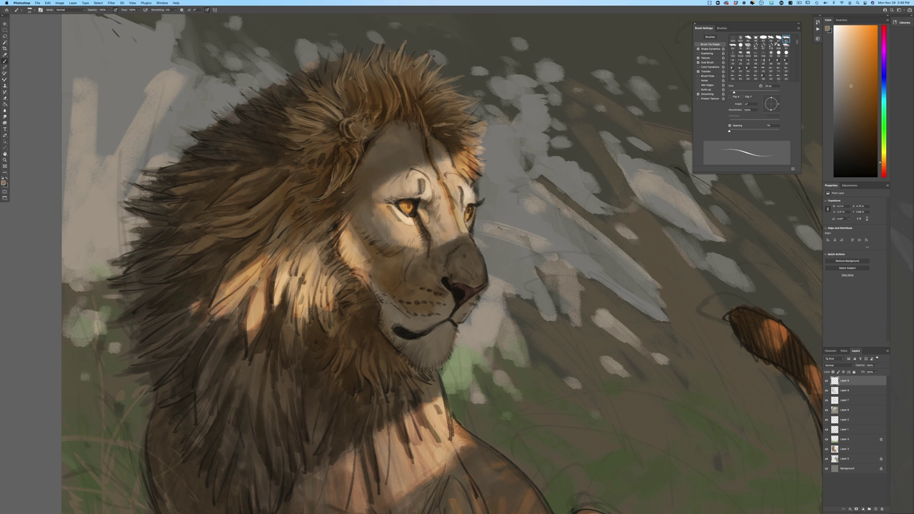
- Paint light hair strands through the mane behind and below the ear
mouse_move(312, 147)
mouse_down()
mouse_move(288, 150)
mouse_move(315, 151)
mouse_move(286, 166)
mouse_up()
drag(308, 162, 298, 165)
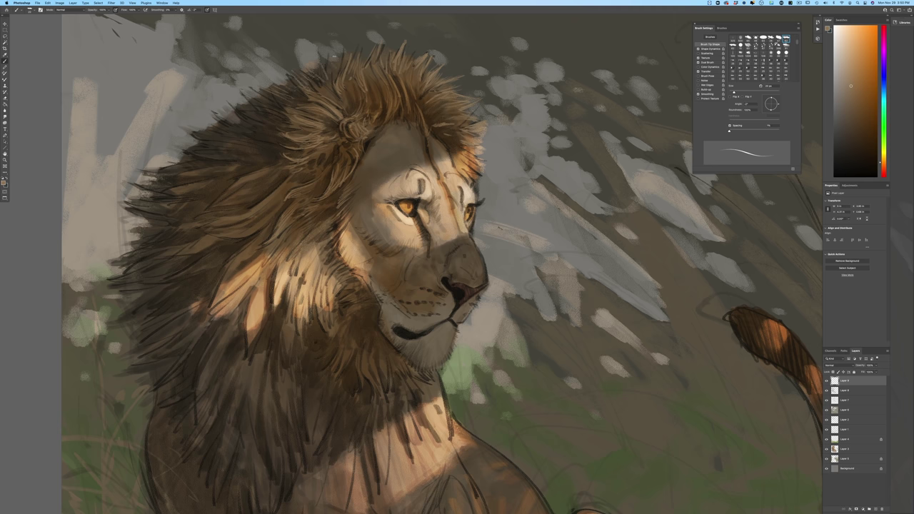
key(ctrl+minus)
key(ctrl+minus)
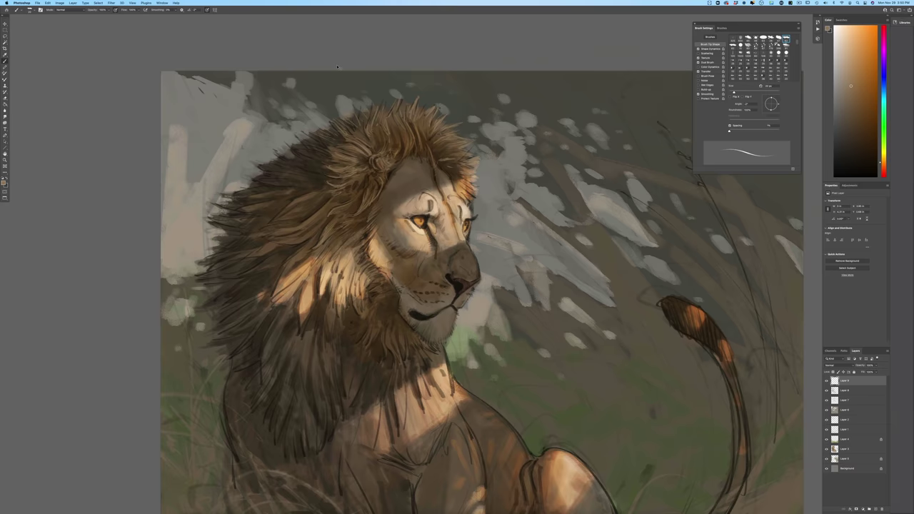
key(ctrl+plus)
key(ctrl+plus)
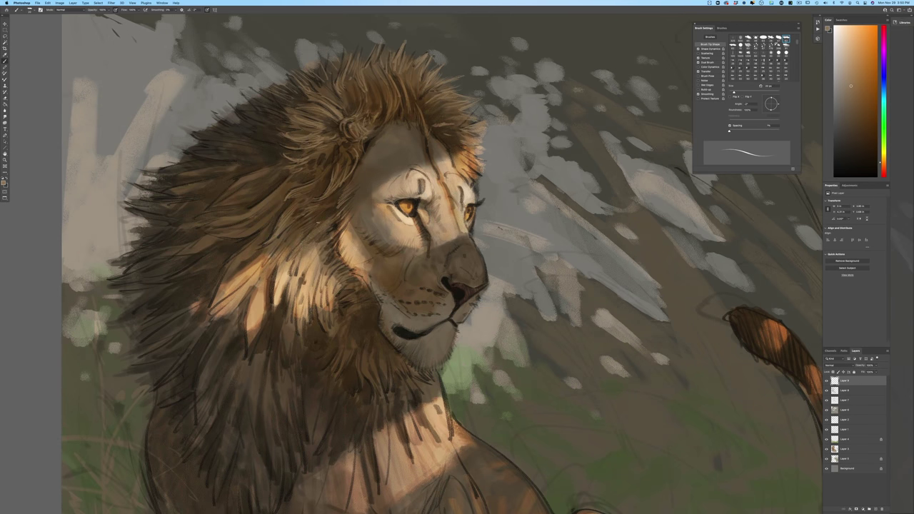
- Pick a pale cream based on the mane's lit patch and paint bright hair strands through that patch
click(4, 181)
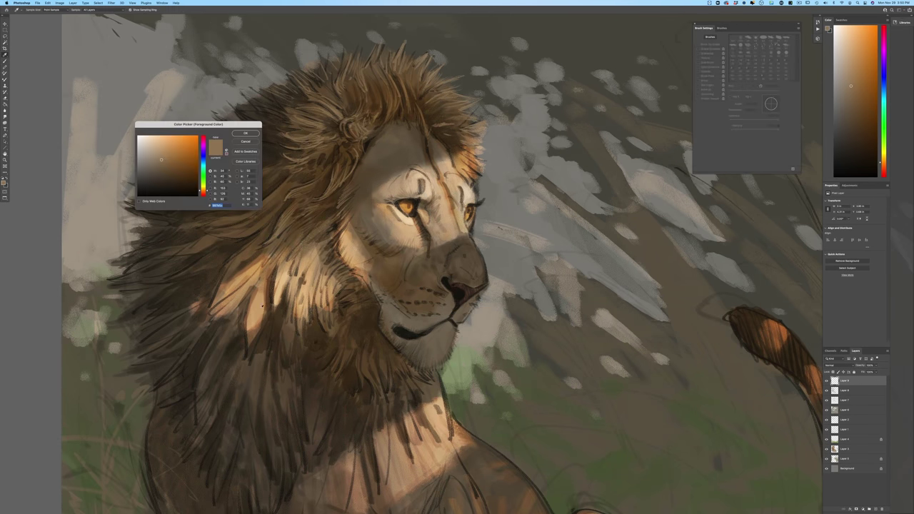
click(282, 286)
click(149, 135)
click(245, 133)
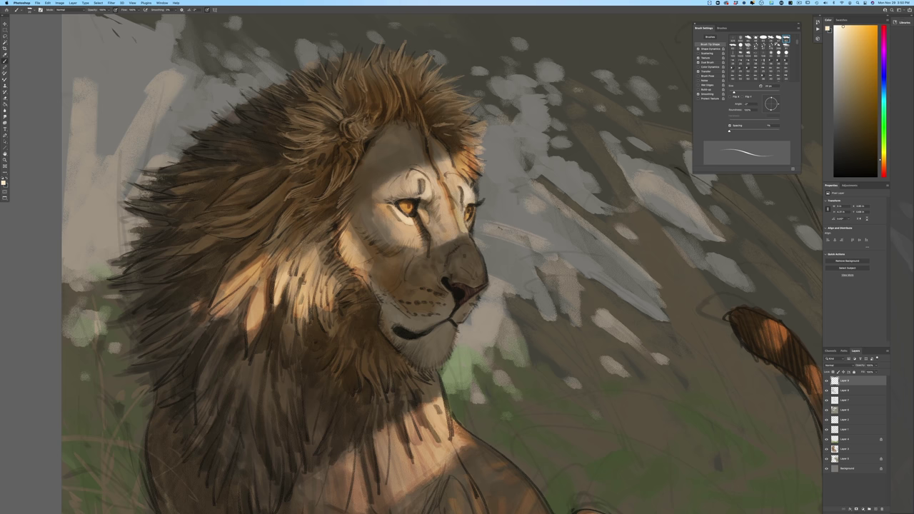
mouse_move(306, 276)
mouse_down()
mouse_move(300, 318)
mouse_move(284, 284)
mouse_move(312, 306)
mouse_up()
drag(279, 297, 276, 321)
mouse_move(303, 262)
mouse_down()
mouse_move(300, 282)
mouse_move(281, 296)
mouse_up()
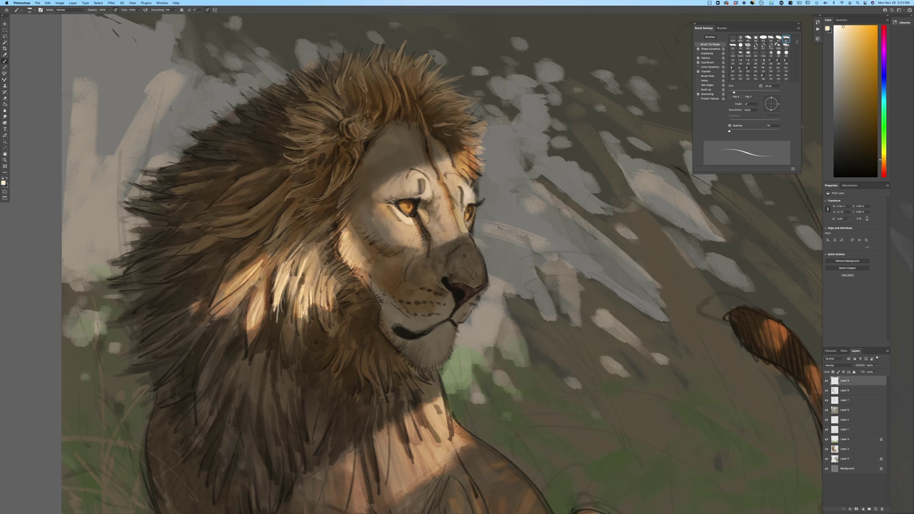
key(super+minus)
key(super+minus)
key(super+plus)
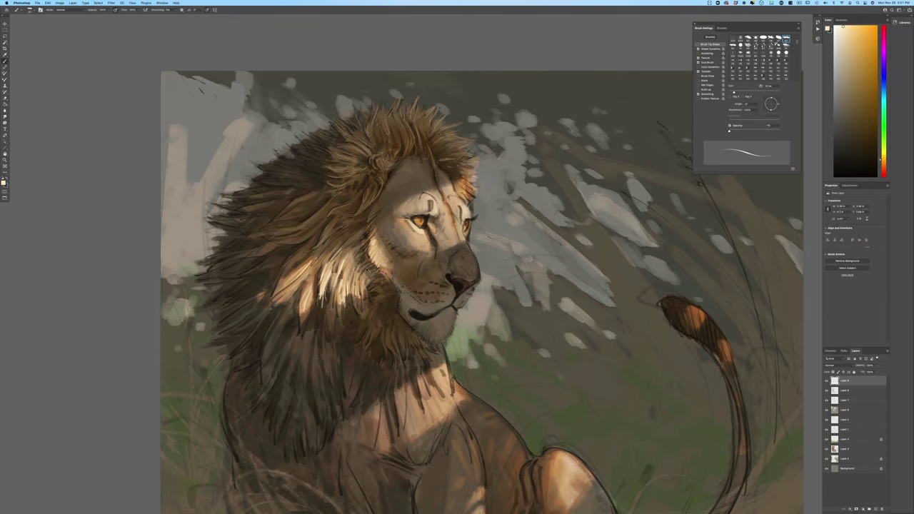
key(super+plus)
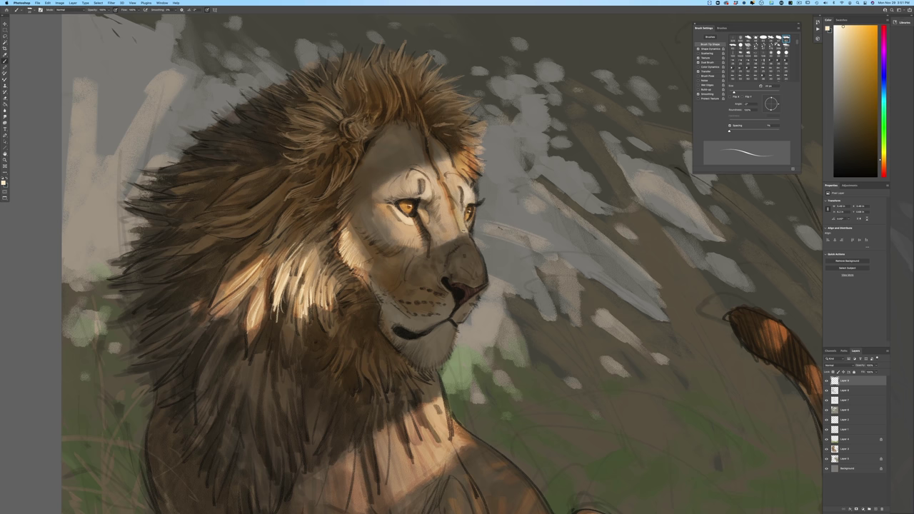
- Set the foreground colour to a muted blue
click(5, 183)
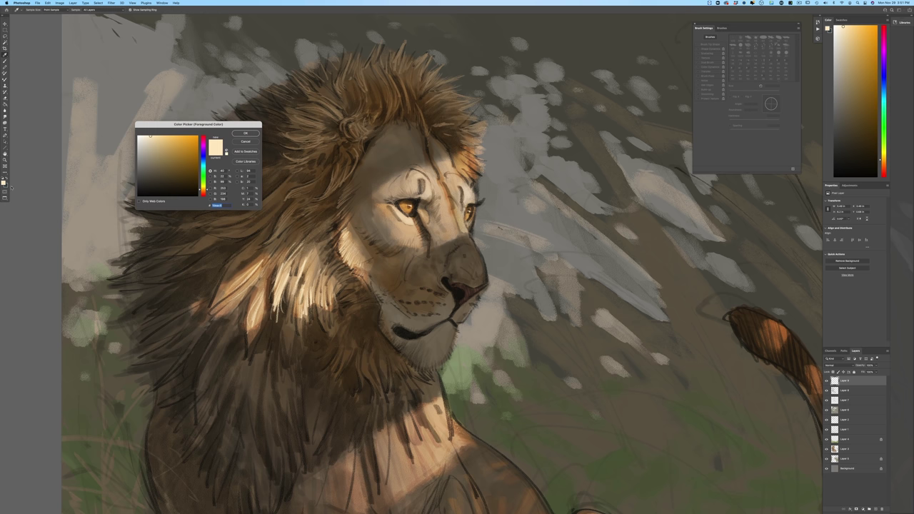
drag(203, 172, 205, 163)
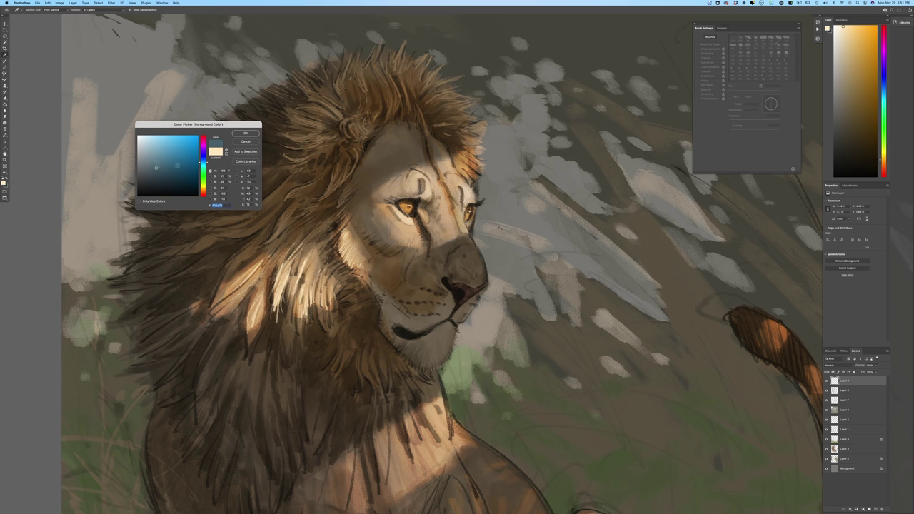
key(Return)
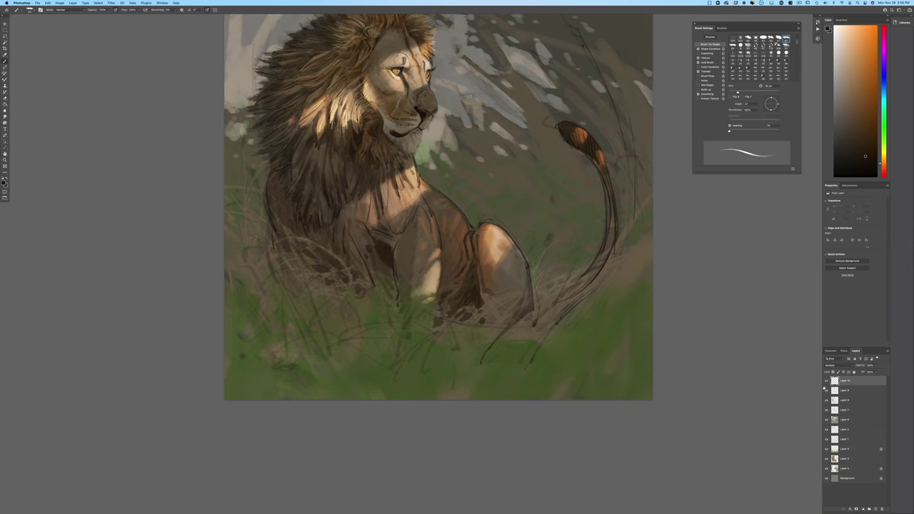
- Set the foreground colour to a muted warm grey and switch to the broad textured brush preset
click(5, 181)
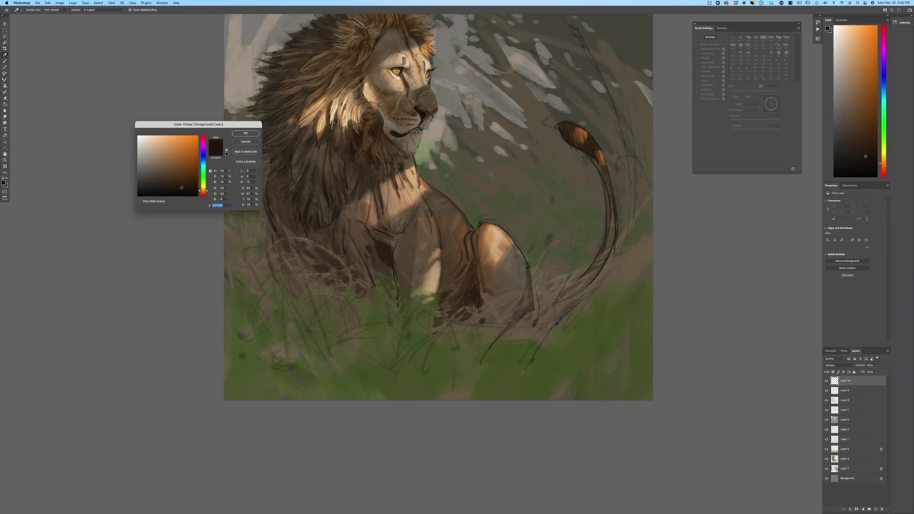
click(245, 133)
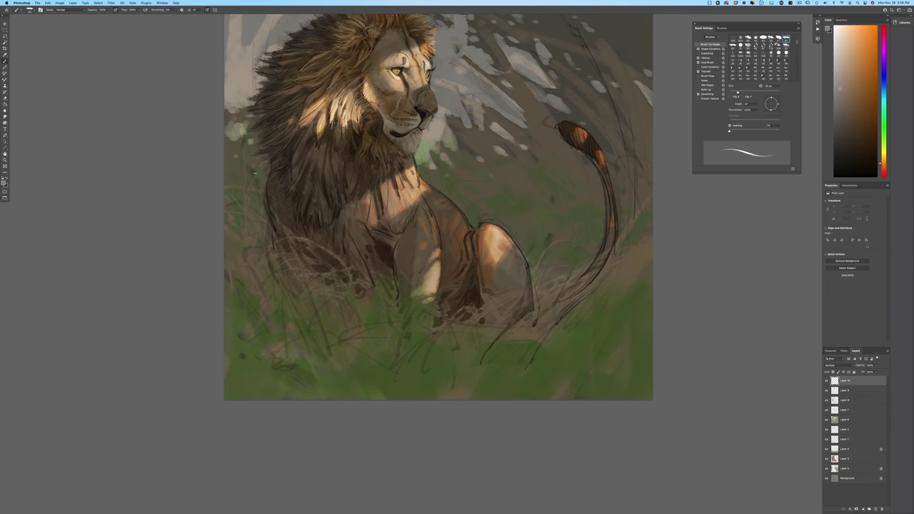
key(super+plus)
drag(109, 322, 133, 217)
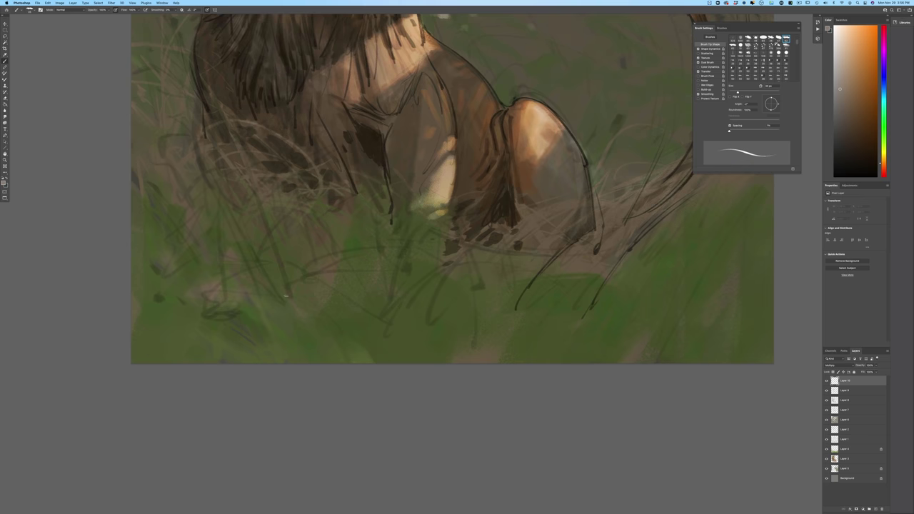
right_click(47, 34)
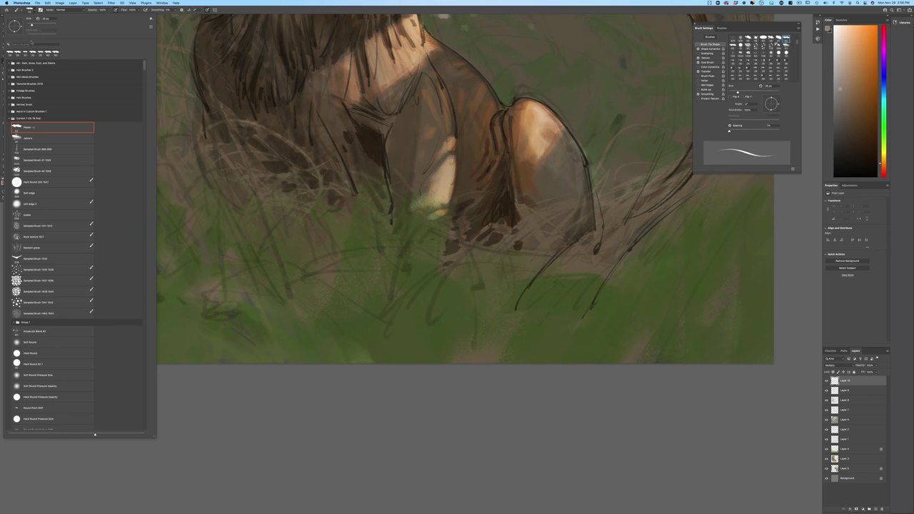
click(30, 139)
click(291, 285)
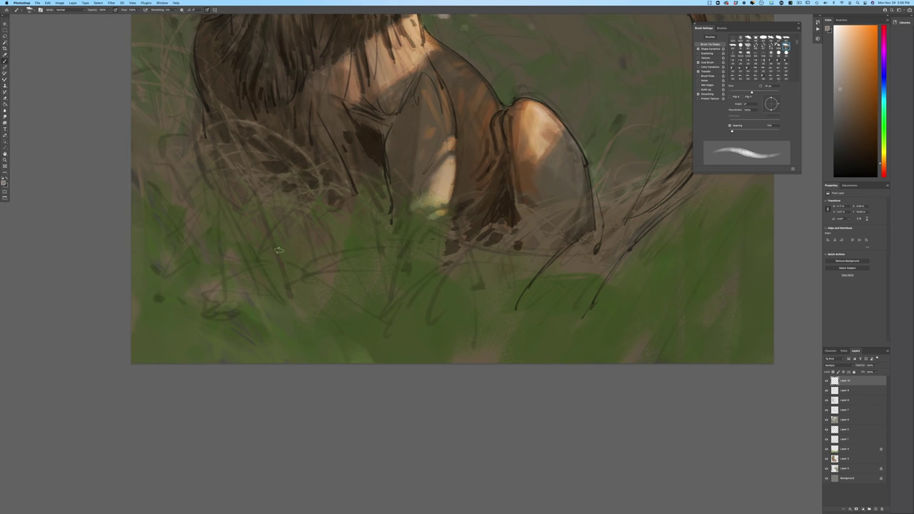
- Paint broad dark shadow patches through the grass in the painting's lower-left corner on the Multiply layer
mouse_move(302, 280)
mouse_down()
mouse_move(272, 245)
mouse_move(304, 296)
mouse_move(270, 260)
mouse_move(269, 274)
mouse_move(248, 240)
mouse_move(243, 278)
mouse_move(239, 258)
mouse_move(226, 287)
mouse_move(242, 313)
mouse_move(256, 301)
mouse_move(276, 317)
mouse_move(217, 267)
mouse_move(202, 279)
mouse_move(212, 254)
mouse_move(199, 260)
mouse_move(205, 268)
mouse_move(202, 236)
mouse_move(183, 215)
mouse_move(182, 258)
mouse_move(166, 238)
mouse_move(167, 269)
mouse_move(164, 245)
mouse_move(174, 309)
mouse_move(176, 297)
mouse_move(165, 301)
mouse_move(176, 302)
mouse_move(185, 360)
mouse_move(169, 333)
mouse_move(158, 371)
mouse_up()
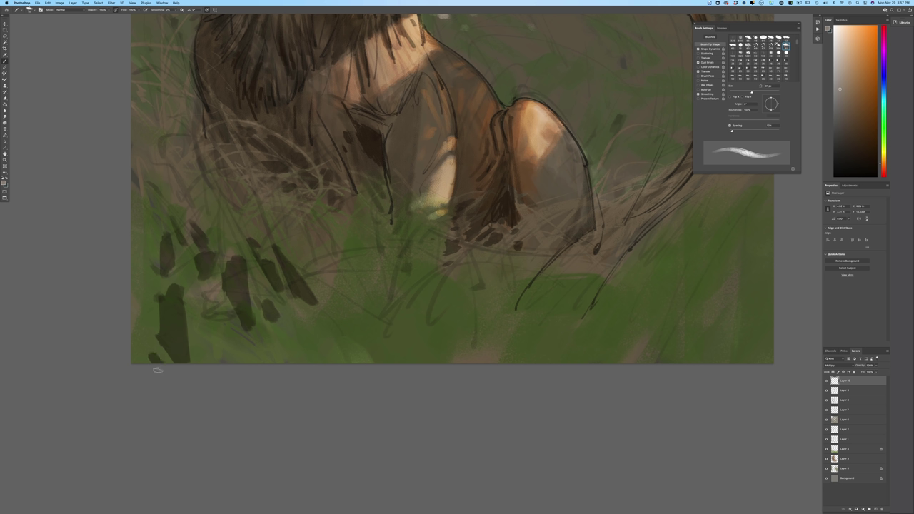
mouse_move(147, 310)
mouse_down()
mouse_move(150, 320)
mouse_move(139, 306)
mouse_move(137, 344)
mouse_up()
drag(134, 291, 134, 282)
drag(197, 308, 212, 351)
drag(209, 310, 223, 346)
mouse_move(193, 260)
mouse_down()
mouse_move(230, 339)
mouse_move(252, 360)
mouse_move(226, 338)
mouse_move(225, 361)
mouse_move(220, 333)
mouse_move(208, 335)
mouse_move(206, 324)
mouse_move(200, 348)
mouse_move(192, 296)
mouse_up()
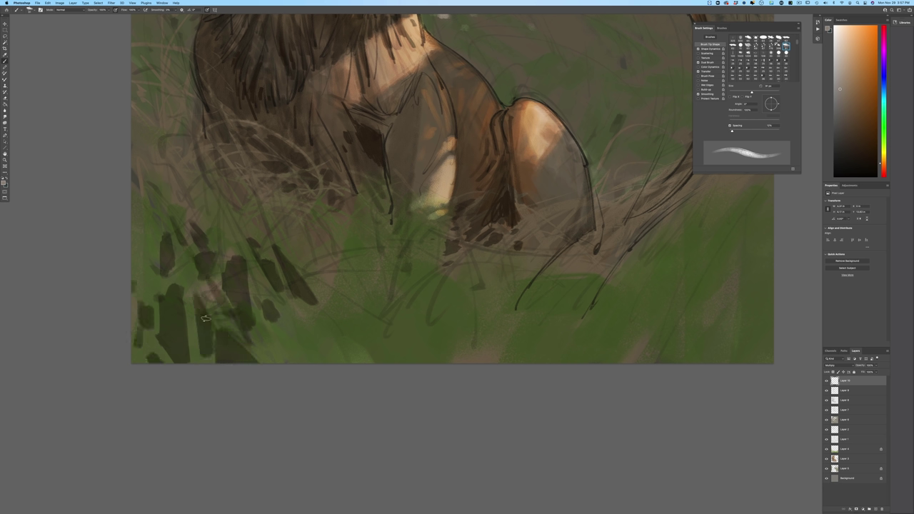
- Extend the dark shadow patches along the left edge and across the grass below the lion's front legs
drag(146, 215, 149, 235)
mouse_move(361, 312)
mouse_down()
mouse_move(372, 351)
mouse_move(350, 307)
mouse_move(329, 348)
mouse_move(370, 347)
mouse_up()
mouse_move(428, 338)
mouse_down()
mouse_move(386, 286)
mouse_move(427, 330)
mouse_move(378, 280)
mouse_move(354, 274)
mouse_up()
key(super+minus)
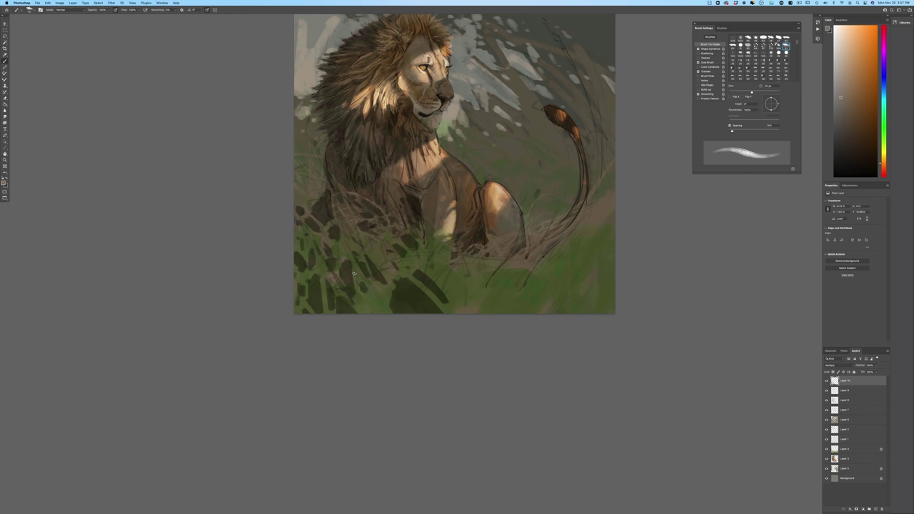
- Paint dark shadow patches through the grass below the hindquarters and tail, out to the painting's right edge
drag(468, 290, 535, 307)
drag(551, 252, 525, 272)
drag(453, 273, 449, 284)
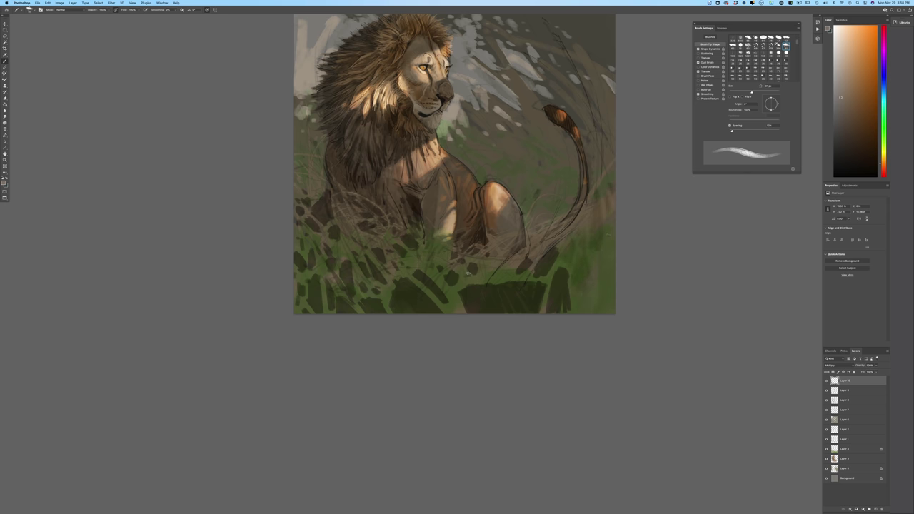
mouse_move(608, 235)
mouse_down()
mouse_move(613, 269)
mouse_move(610, 235)
mouse_move(594, 307)
mouse_up()
mouse_move(613, 286)
mouse_down()
mouse_move(602, 317)
mouse_move(619, 301)
mouse_move(605, 321)
mouse_move(607, 285)
mouse_move(578, 313)
mouse_up()
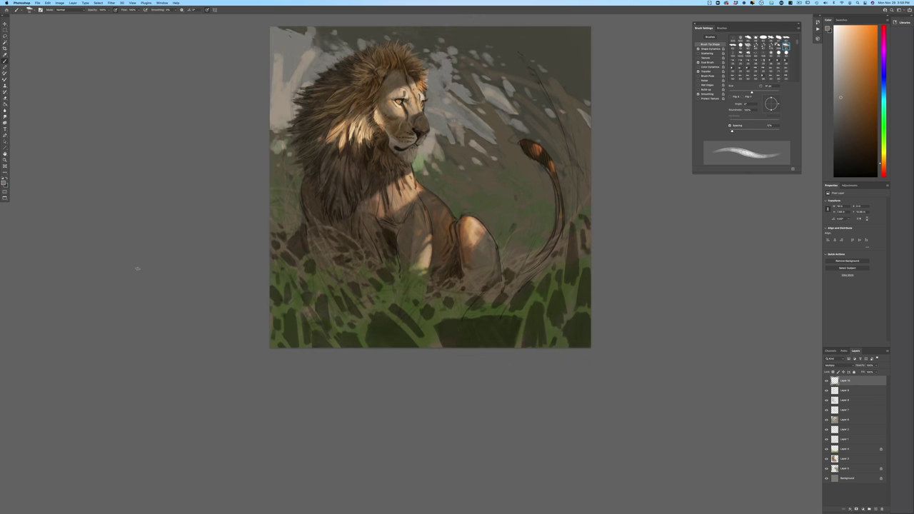
- Add a new Normal layer and set the foreground colour to a muted olive tan based on the grass
click(875, 508)
click(5, 183)
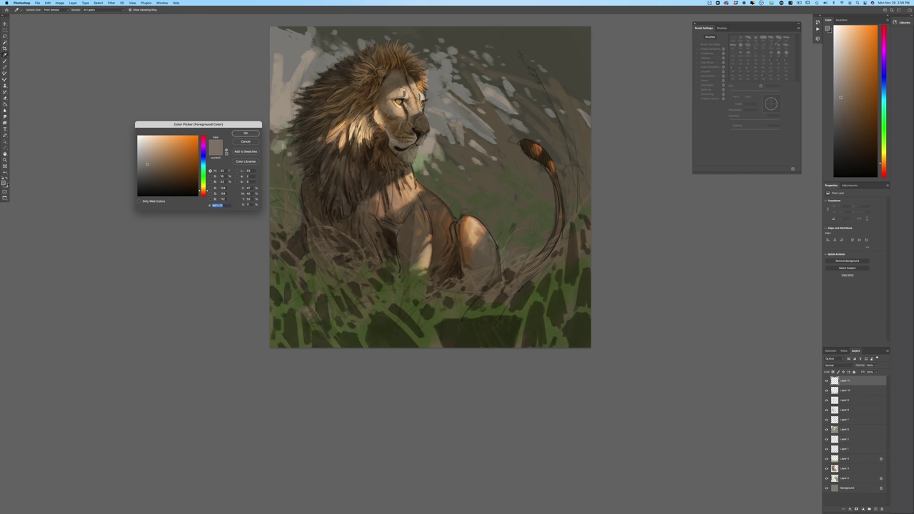
click(320, 289)
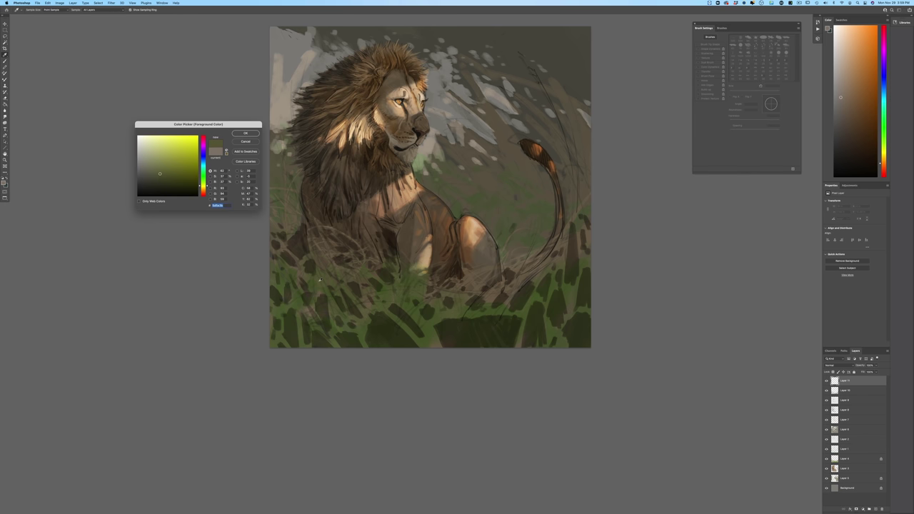
drag(204, 186, 205, 188)
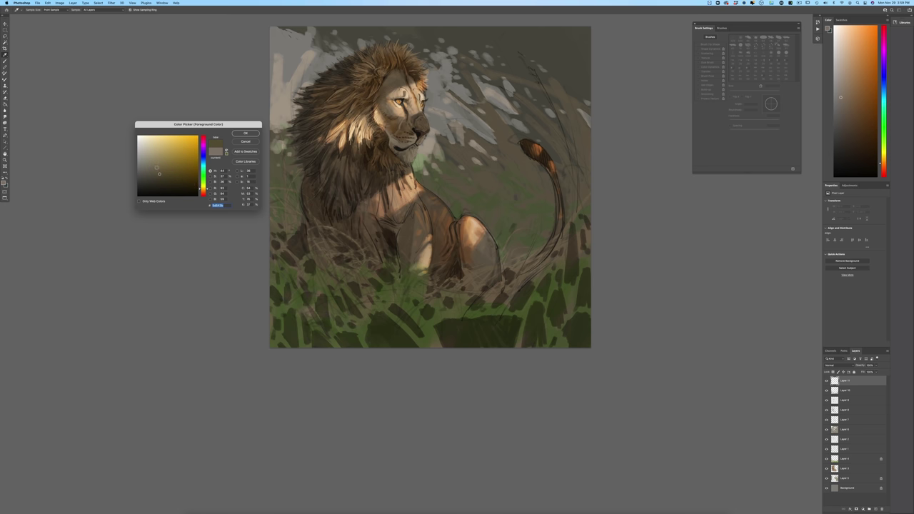
click(157, 167)
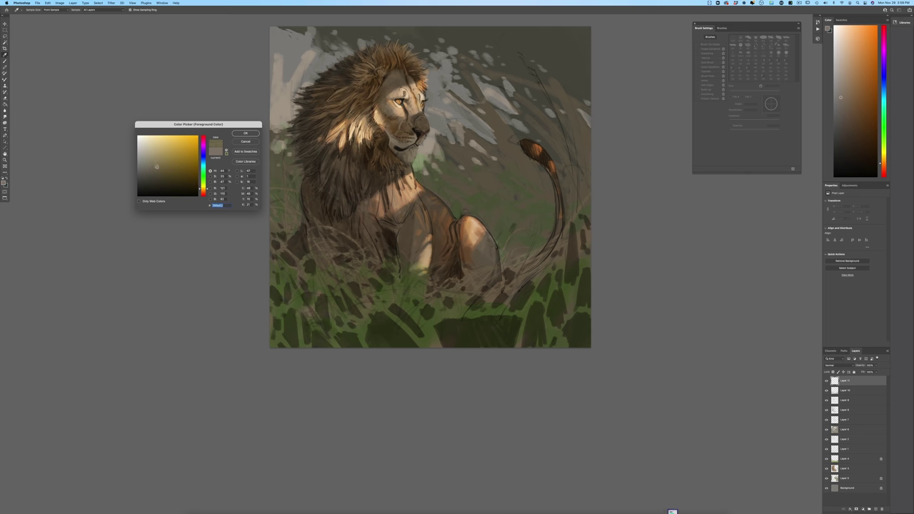
click(237, 133)
- Switch to the fine tapered brush preset and paint curved olive-tan grass blades in front of the lion's chest and front legs
key(super+equal)
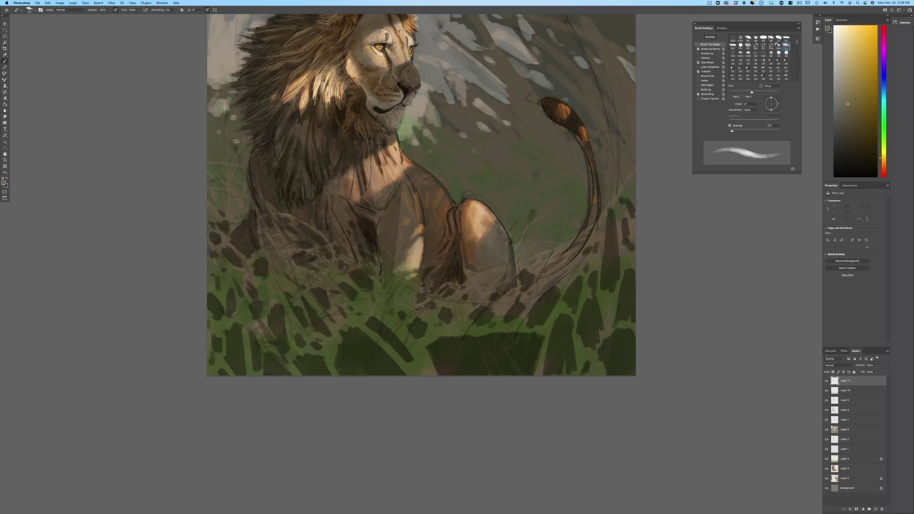
click(30, 9)
click(30, 128)
click(207, 268)
mouse_move(278, 240)
mouse_down()
mouse_move(318, 243)
mouse_move(355, 281)
mouse_up()
mouse_move(317, 246)
mouse_down()
mouse_move(357, 287)
mouse_move(349, 277)
mouse_up()
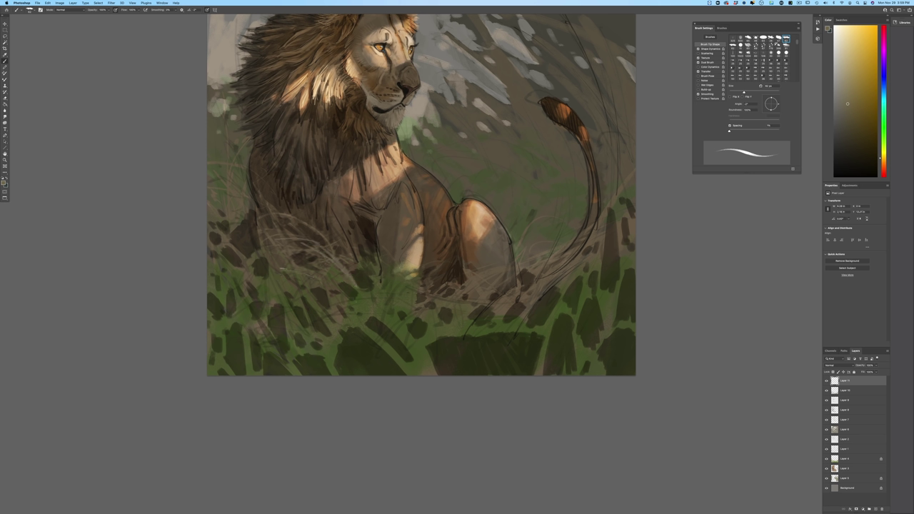
drag(276, 269, 323, 273)
drag(339, 280, 359, 296)
drag(351, 265, 369, 264)
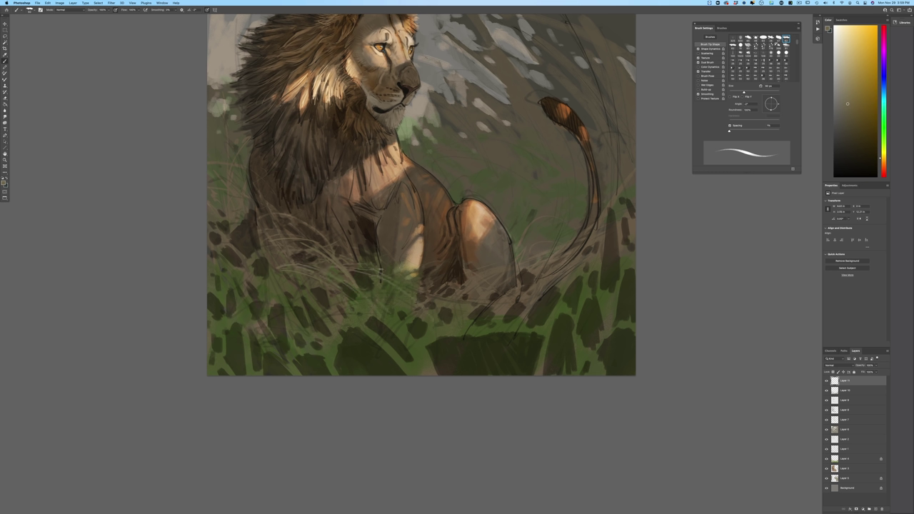
- Paint more grass blades beside the front paws and around the base of the lion's back
mouse_move(424, 292)
mouse_down()
mouse_move(444, 302)
mouse_move(443, 315)
mouse_up()
drag(303, 272, 316, 264)
mouse_move(225, 227)
mouse_down()
mouse_move(245, 257)
mouse_move(249, 290)
mouse_move(273, 266)
mouse_up()
drag(260, 295, 272, 246)
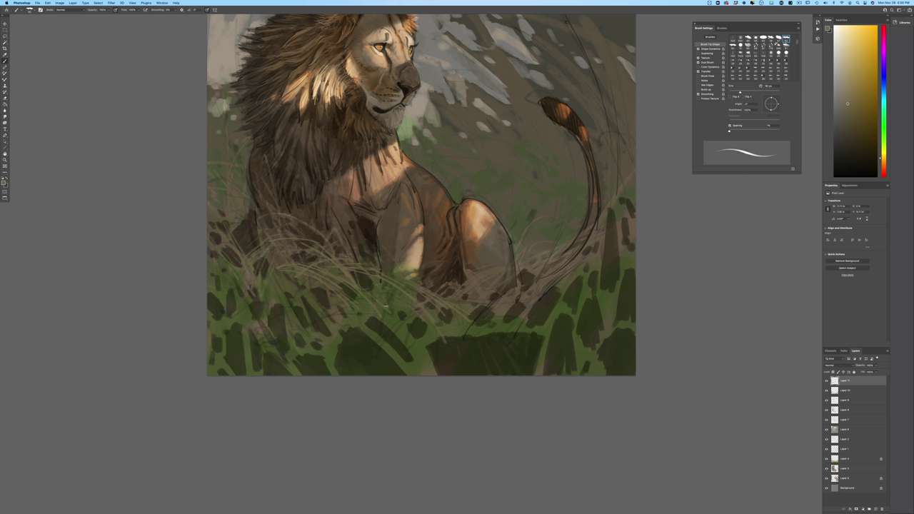
drag(336, 256, 377, 262)
- Paint longer grass blades over the lower-left foreground and up across the lower mane and chest
key(])
key(])
drag(339, 314, 407, 374)
mouse_move(381, 270)
mouse_down()
mouse_move(421, 265)
mouse_move(450, 289)
mouse_up()
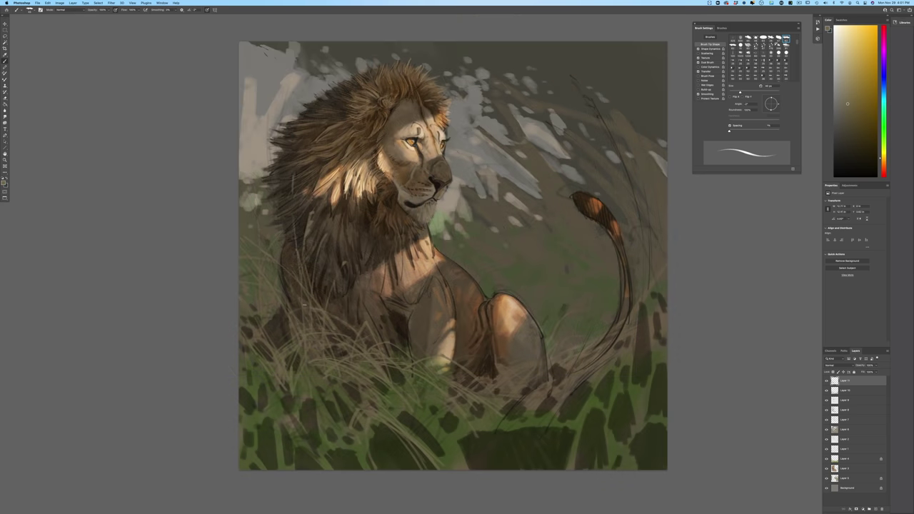
mouse_move(305, 307)
mouse_down()
mouse_move(303, 287)
mouse_move(332, 388)
mouse_up()
drag(329, 337, 347, 392)
mouse_move(265, 314)
mouse_down()
mouse_move(274, 352)
mouse_move(274, 343)
mouse_up()
- Add tall grass blades along the painting's left edge and a few more in front of the lion's chest
drag(259, 142, 258, 126)
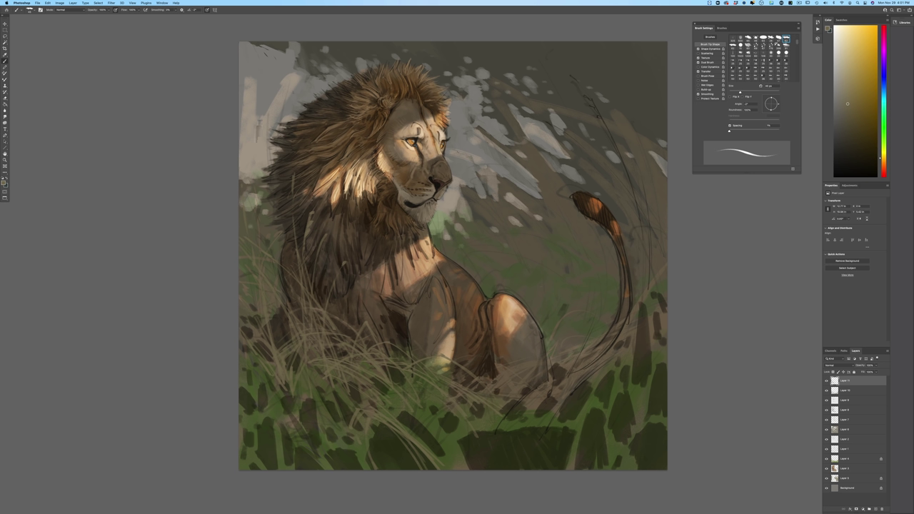
drag(259, 171, 257, 147)
drag(290, 366, 278, 310)
drag(407, 340, 394, 323)
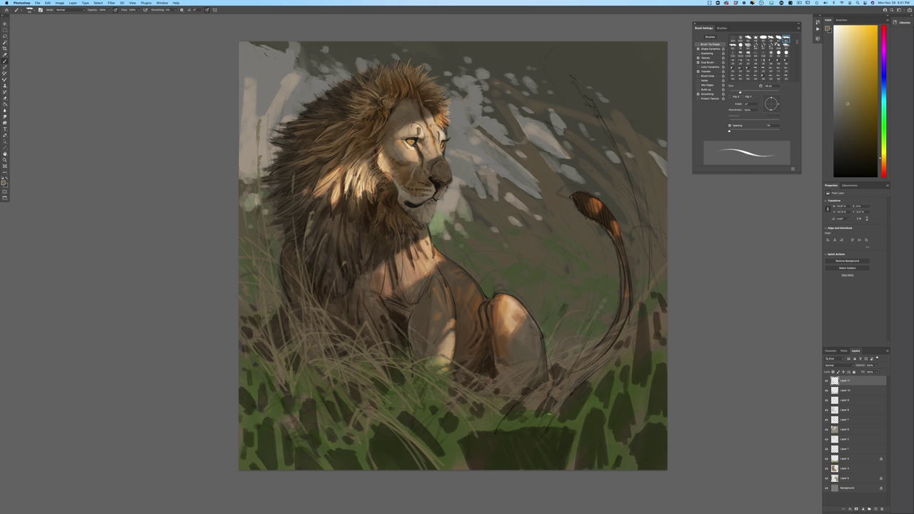
- Fill the dark foreground with grass blades from the lower-left corner across to below the hind leg
drag(567, 380, 564, 366)
drag(553, 412, 548, 401)
drag(250, 375, 313, 448)
drag(325, 413, 310, 398)
drag(343, 432, 330, 417)
drag(472, 462, 458, 440)
drag(538, 437, 516, 427)
drag(480, 470, 462, 444)
drag(586, 431, 572, 397)
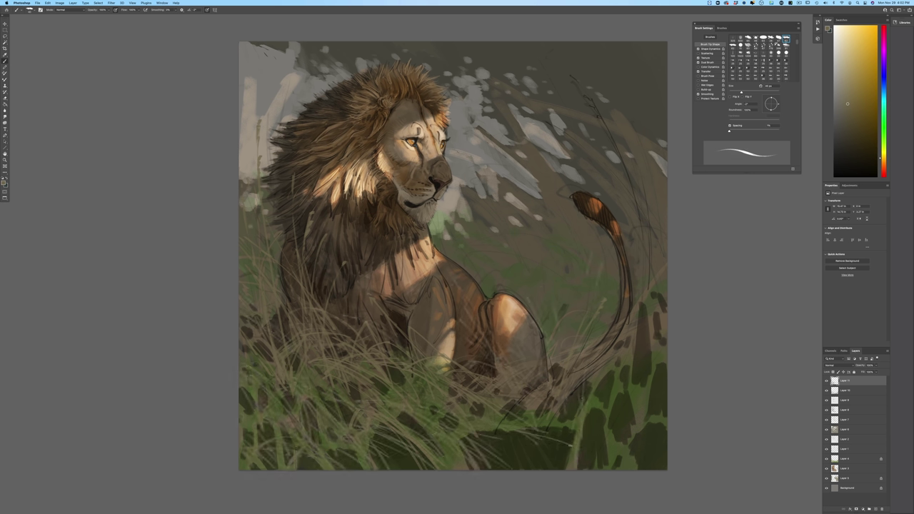
- Paint grass blades over the dark foreground below the hindquarters and up beside the hind leg
drag(573, 465, 569, 430)
mouse_move(564, 426)
mouse_down()
mouse_move(560, 463)
mouse_move(572, 432)
mouse_move(559, 467)
mouse_up()
drag(576, 320, 569, 340)
drag(542, 404, 494, 469)
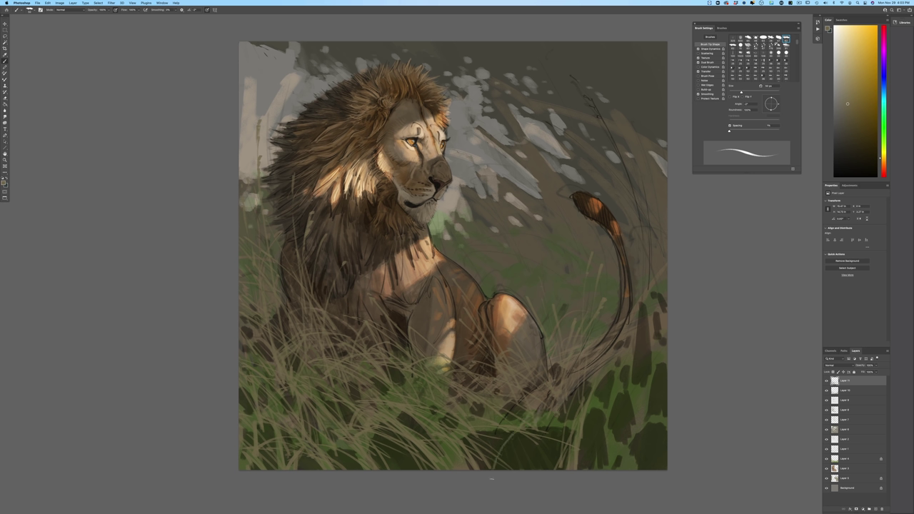
mouse_move(514, 428)
mouse_down()
mouse_move(499, 450)
mouse_move(486, 444)
mouse_move(492, 436)
mouse_move(466, 445)
mouse_move(474, 454)
mouse_up()
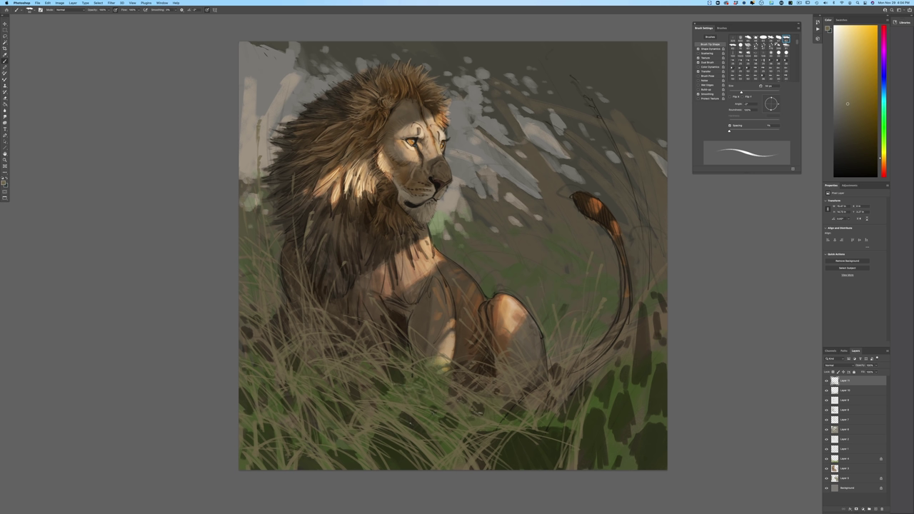
- Fill the lower-right corner with grass blades and paint tall stalks rising around the tail
drag(546, 431, 606, 428)
mouse_move(587, 462)
mouse_down()
mouse_move(610, 424)
mouse_move(604, 412)
mouse_up()
drag(619, 468, 635, 393)
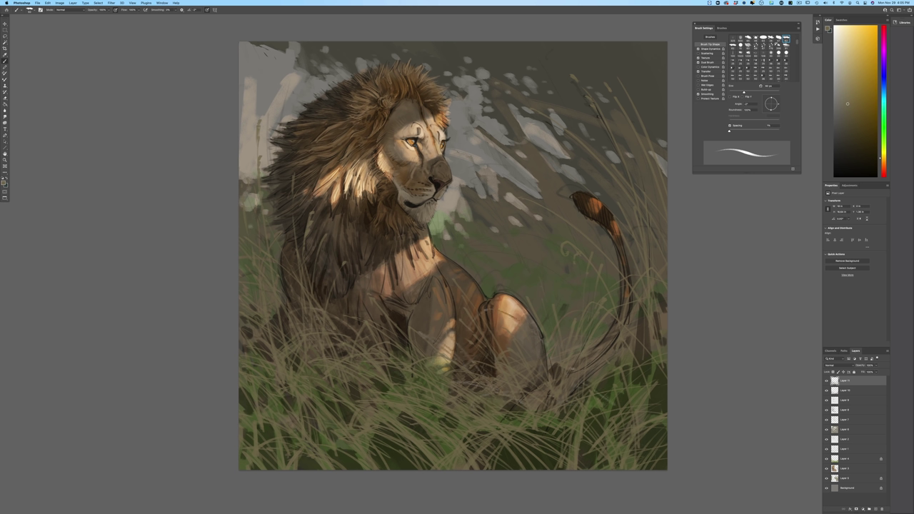
- Add a new layer directly beneath the lion's colour layer and set the foreground colour to a muted olive green
click(852, 479)
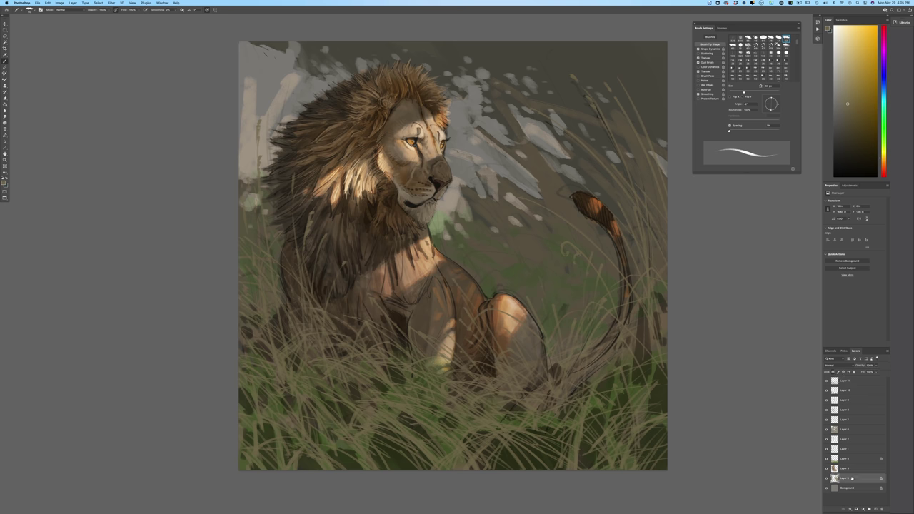
click(875, 509)
click(5, 183)
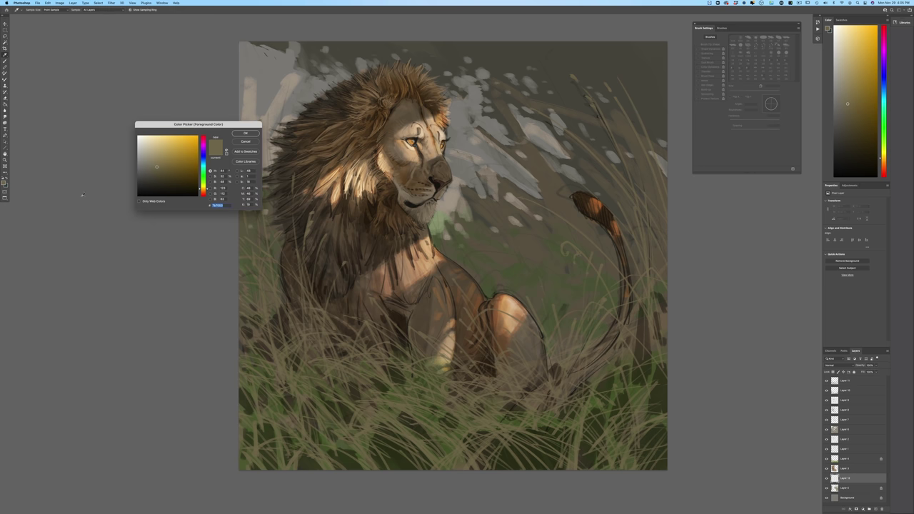
click(345, 249)
key(Return)
key(b)
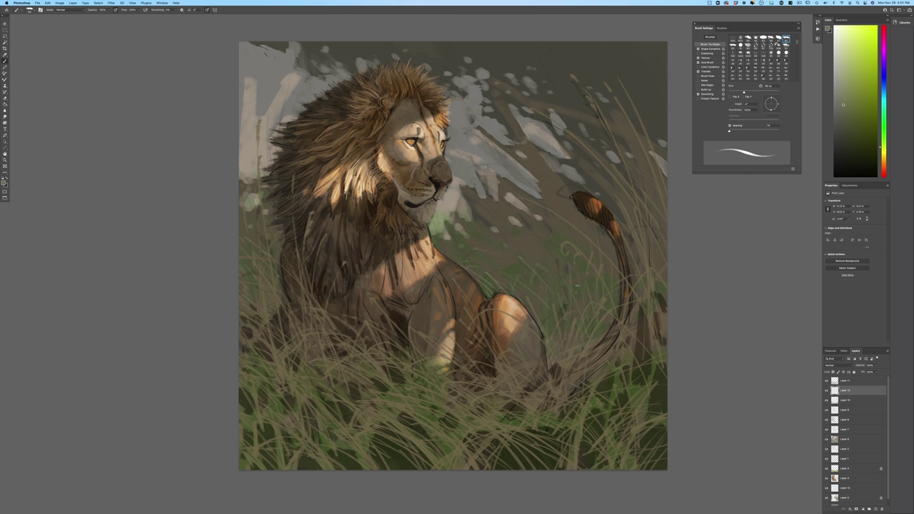
- Paint muted green grass blades between the hindquarters and tail and select the new layer beneath the lion
drag(610, 328, 605, 345)
click(849, 491)
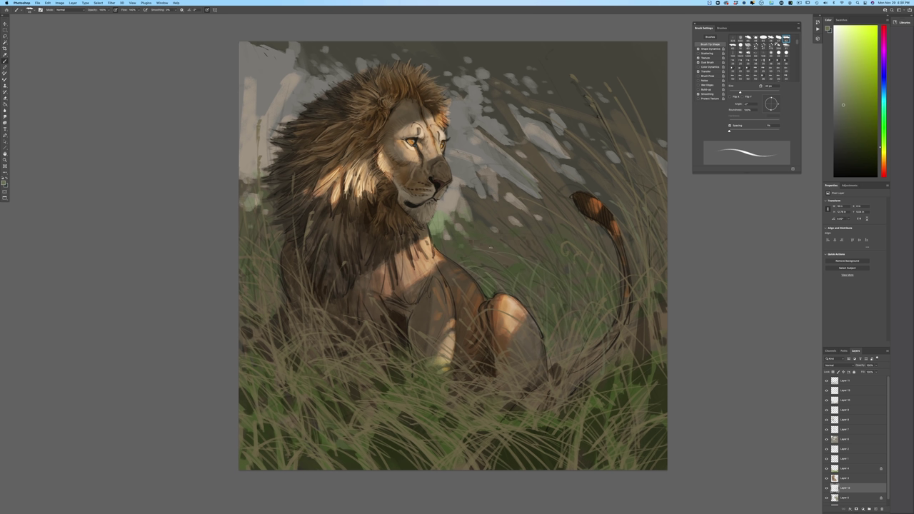
- Clear the dark shadow dabs from the sky above and behind the lion's head on the Multiply shadow layer
click(843, 441)
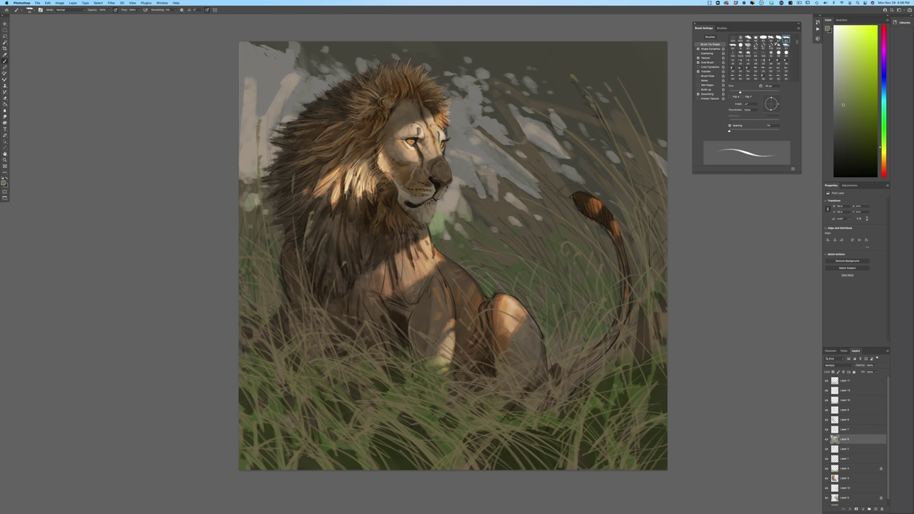
mouse_move(452, 74)
mouse_down()
mouse_move(450, 84)
mouse_move(432, 64)
mouse_move(442, 79)
mouse_move(357, 56)
mouse_move(372, 58)
mouse_move(300, 57)
mouse_move(296, 66)
mouse_move(284, 44)
mouse_move(257, 44)
mouse_up()
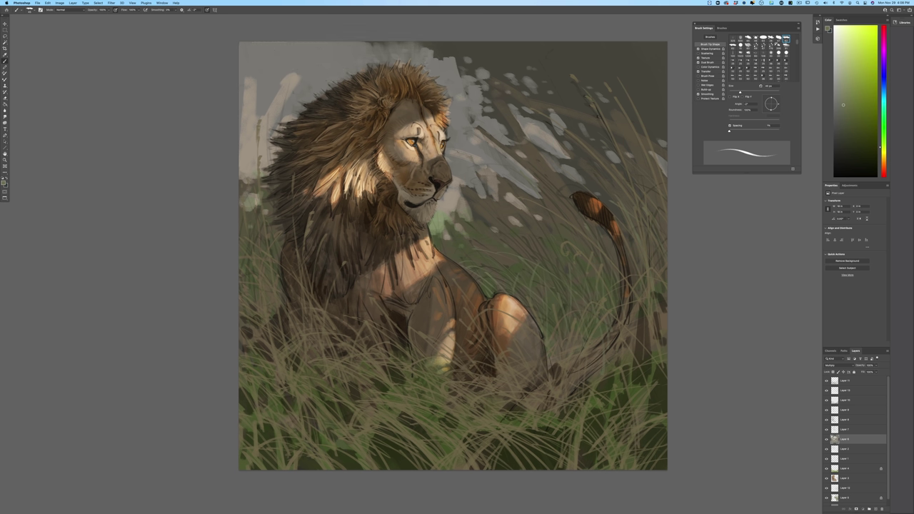
mouse_move(366, 44)
mouse_down()
mouse_move(433, 45)
mouse_move(494, 115)
mouse_up()
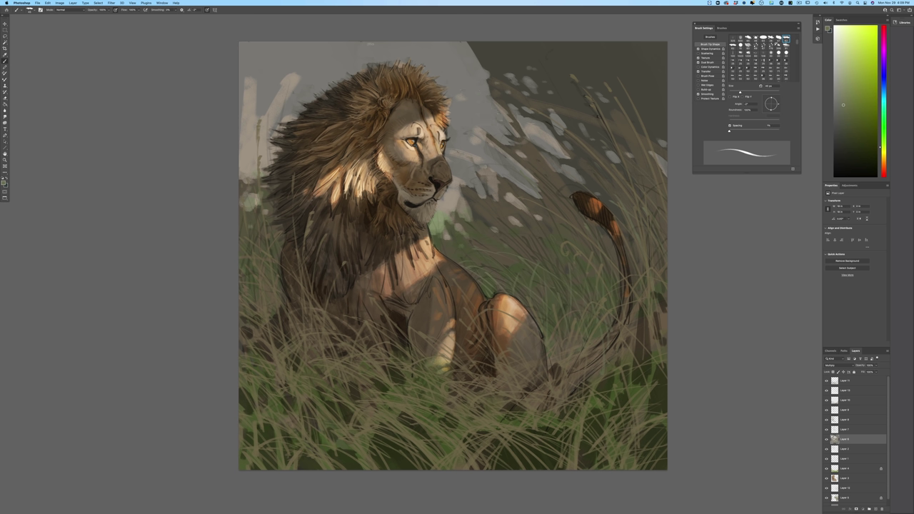
drag(390, 65, 370, 69)
- Add a new topmost layer in Multiply mode and set the foreground colour to a muted orange-tan
click(876, 510)
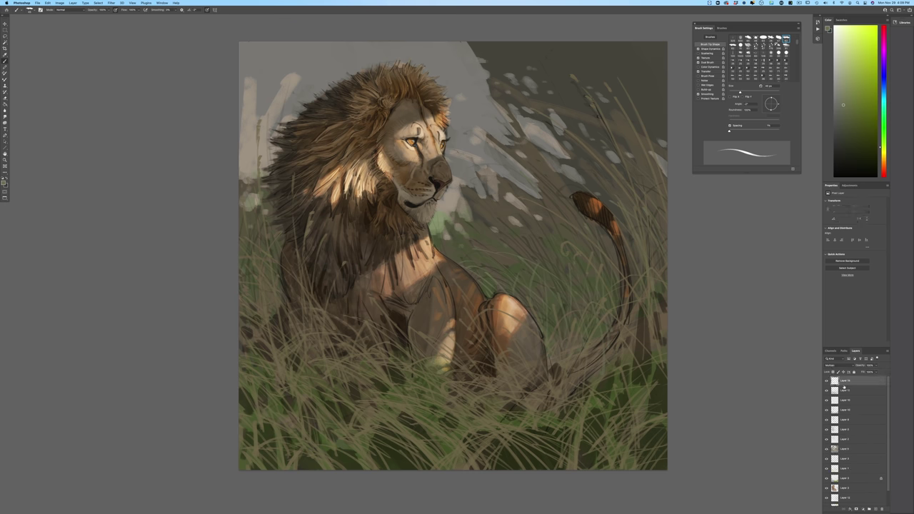
click(836, 365)
click(833, 382)
key(super+minus)
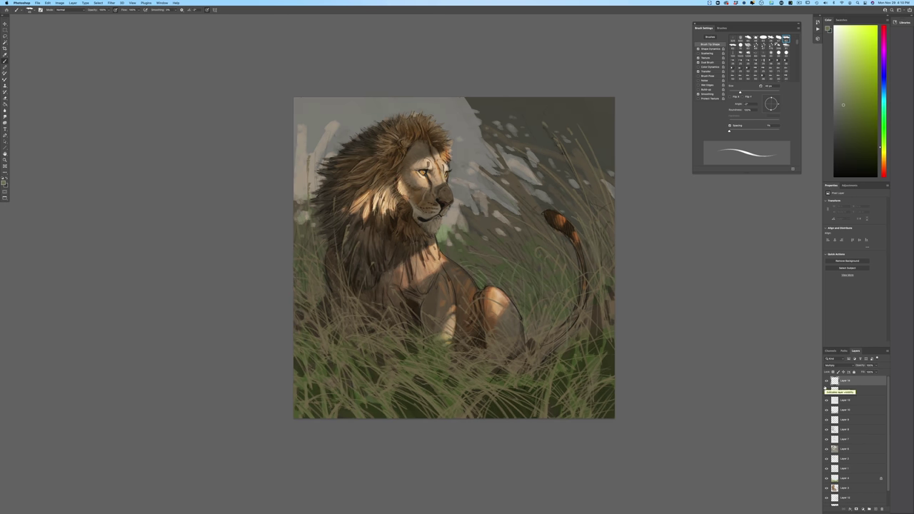
click(4, 181)
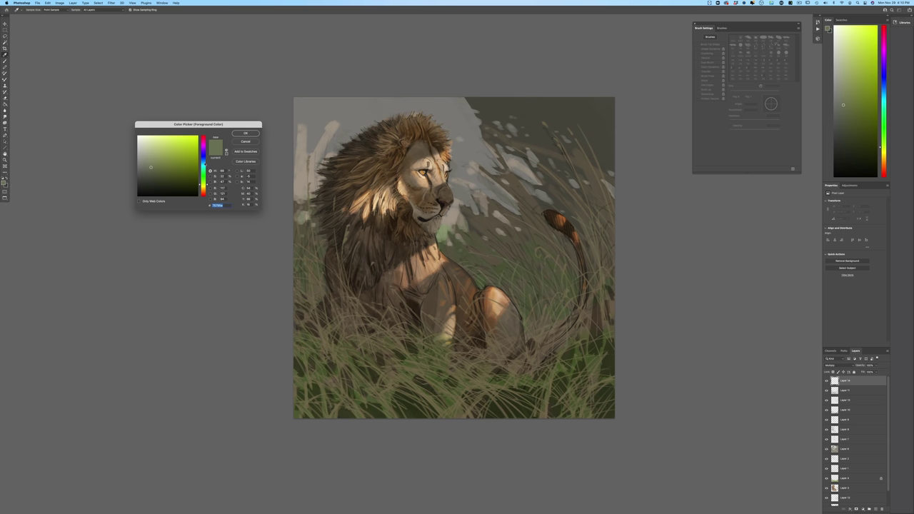
drag(202, 184, 202, 190)
click(150, 158)
click(245, 133)
- Darken the foreground grass with repeated upward gradients from the canvas's lower edge, extending over the lower-left corner
click(6, 104)
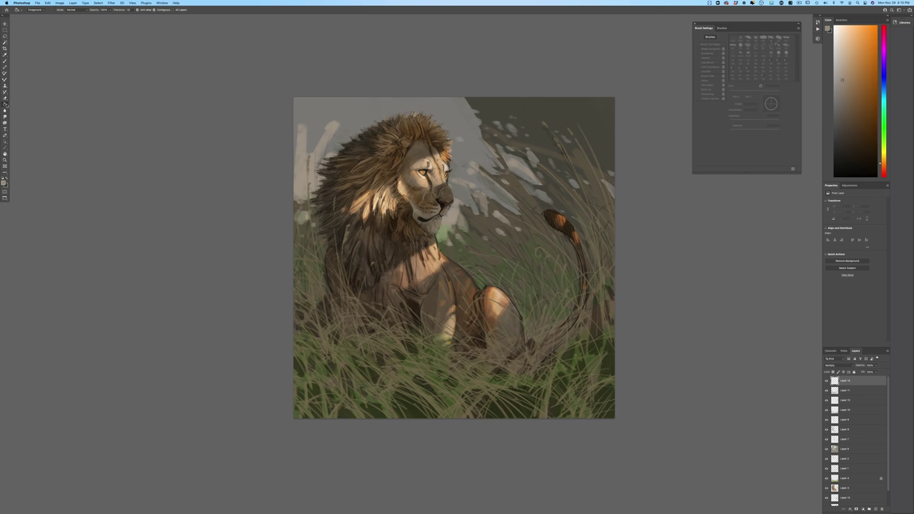
click(27, 104)
drag(419, 421, 433, 315)
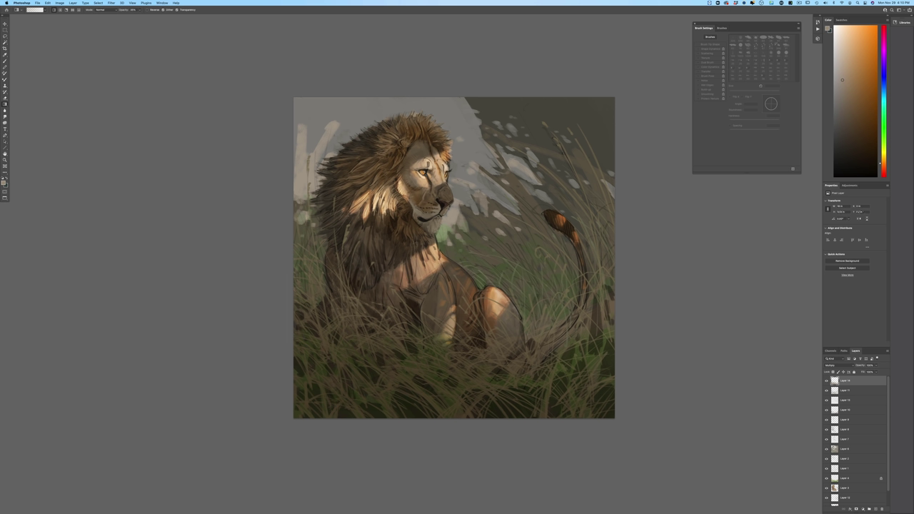
drag(340, 397, 400, 285)
drag(392, 416, 442, 303)
drag(473, 425, 490, 369)
drag(538, 416, 540, 398)
drag(387, 391, 386, 355)
drag(324, 373, 358, 292)
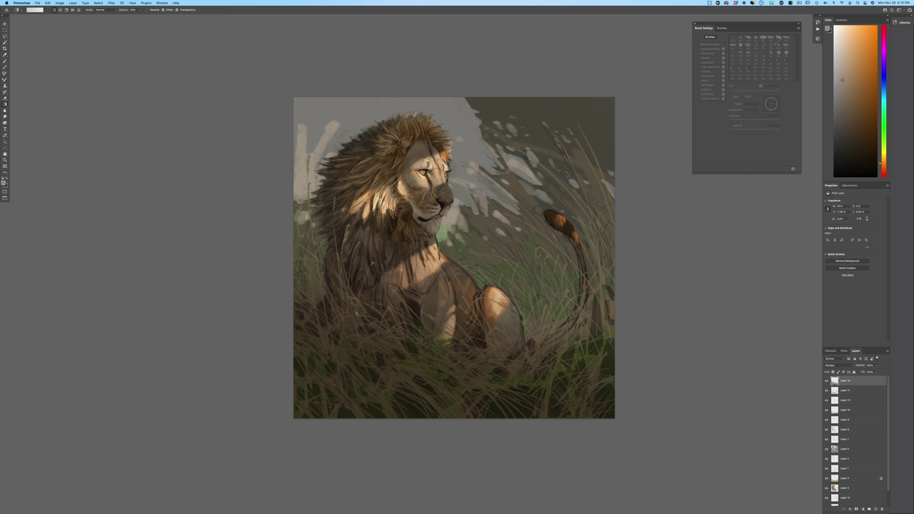
drag(328, 369, 341, 353)
drag(302, 386, 333, 338)
drag(328, 401, 356, 344)
- Paint fresh olive-green and muted tan grass blades over the darkened foreground on a new top layer
click(875, 509)
key(super+plus)
drag(171, 350, 193, 256)
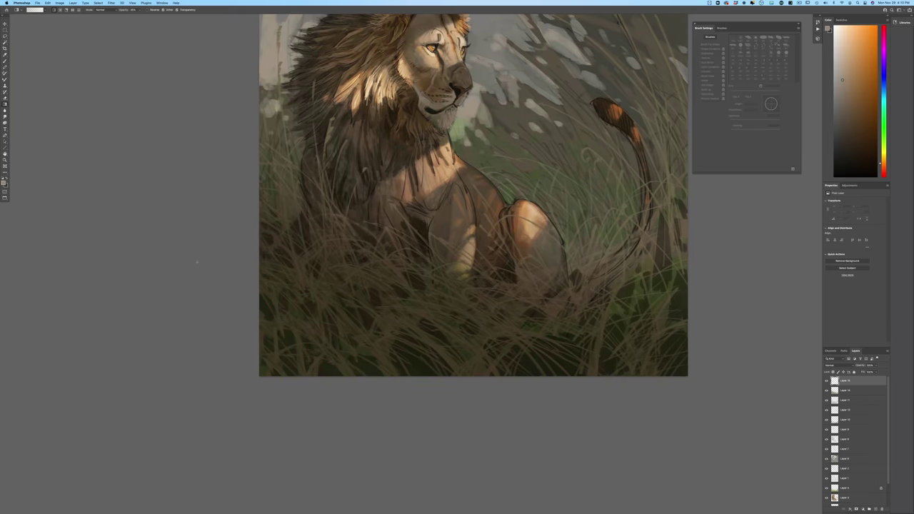
click(3, 183)
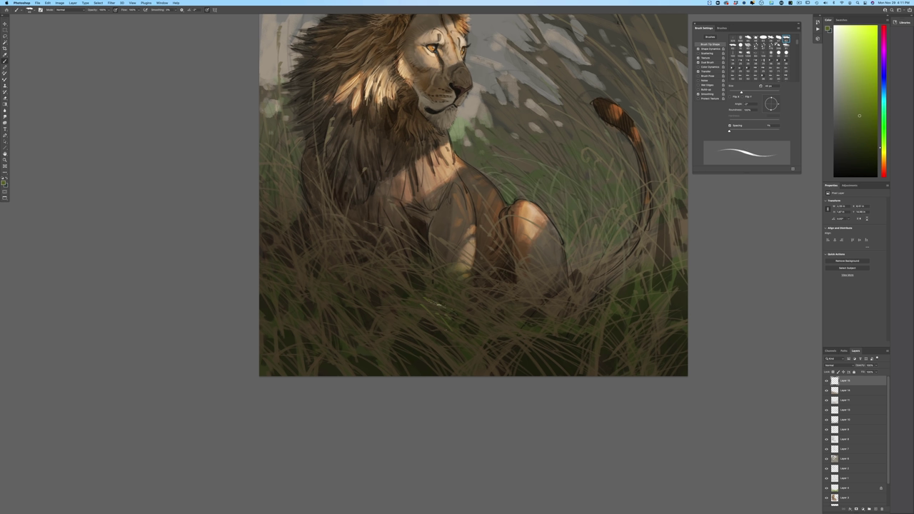
key(bracketright)
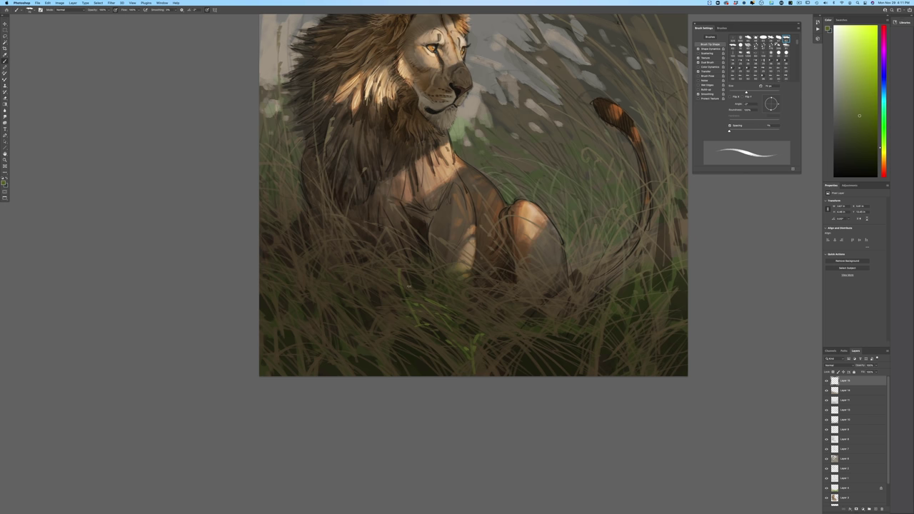
key(bracketleft)
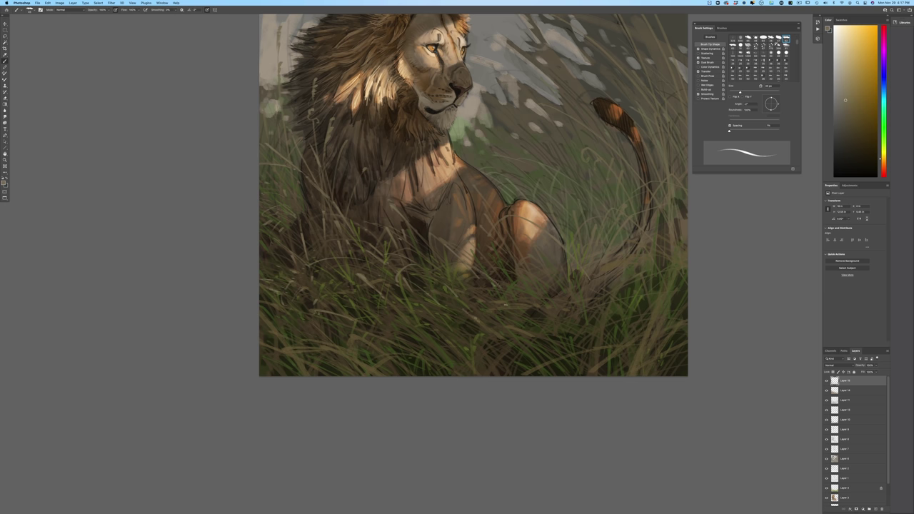
drag(152, 337, 65, 380)
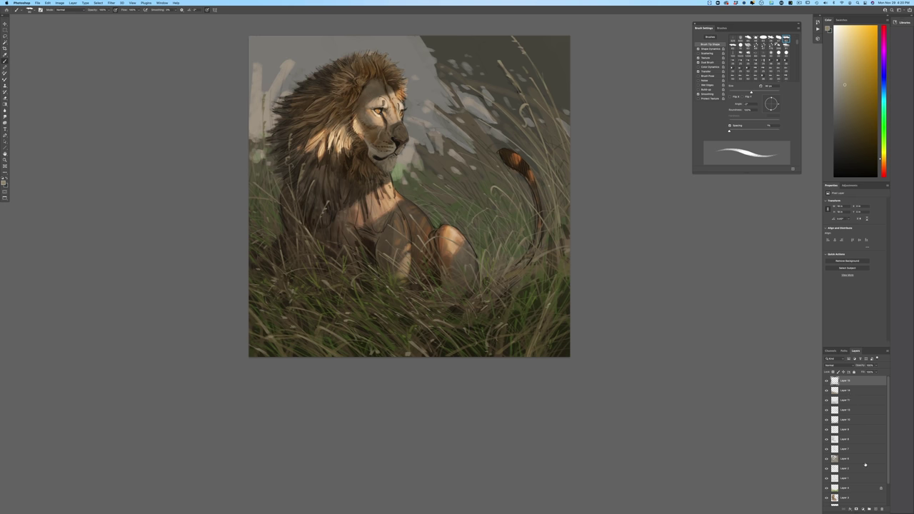
- Add another topmost layer in Multiply mode and set the foreground colour to a low-saturation grey-brown
click(876, 509)
click(833, 366)
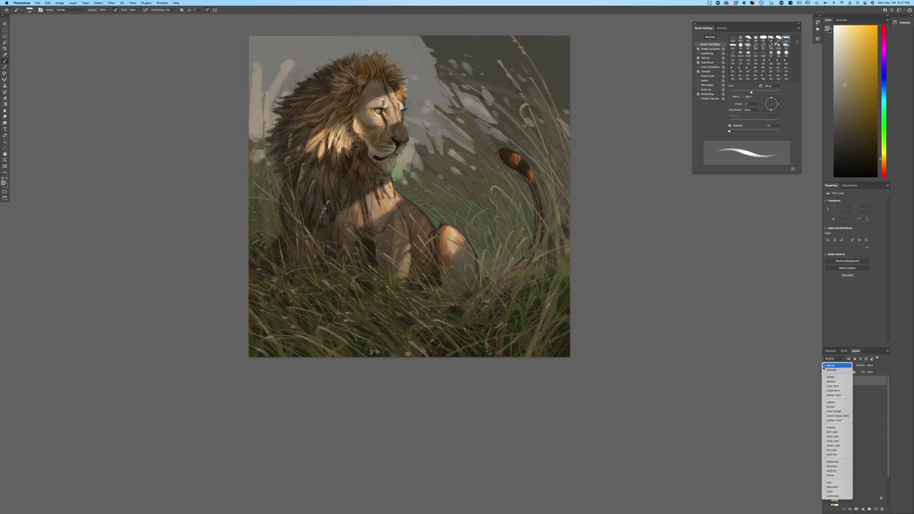
click(836, 379)
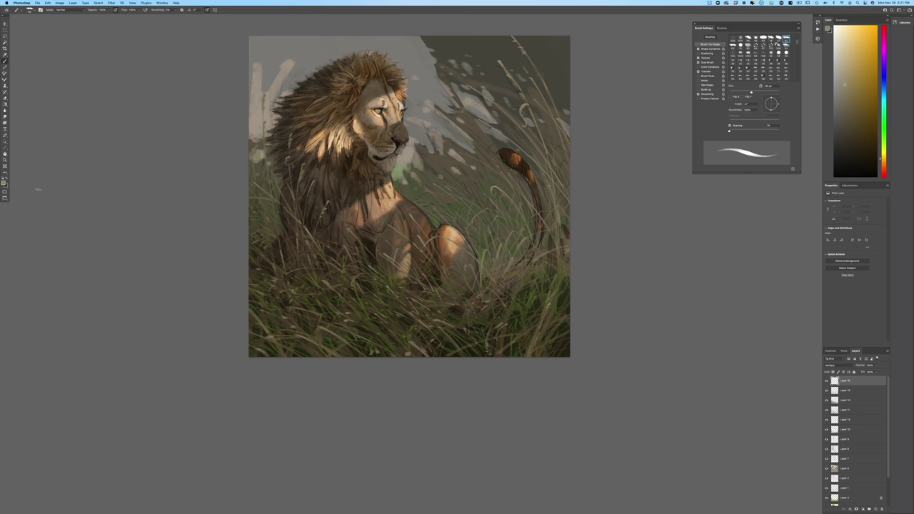
click(3, 182)
drag(147, 173, 140, 166)
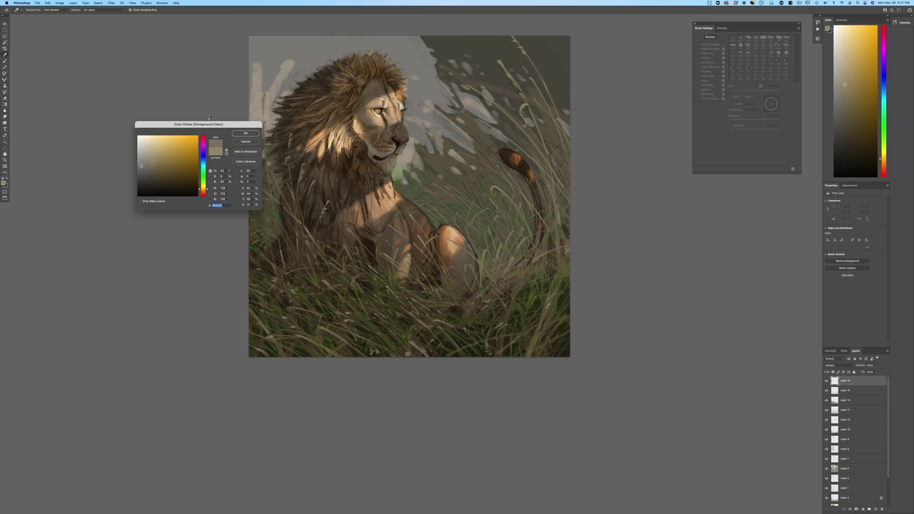
click(236, 133)
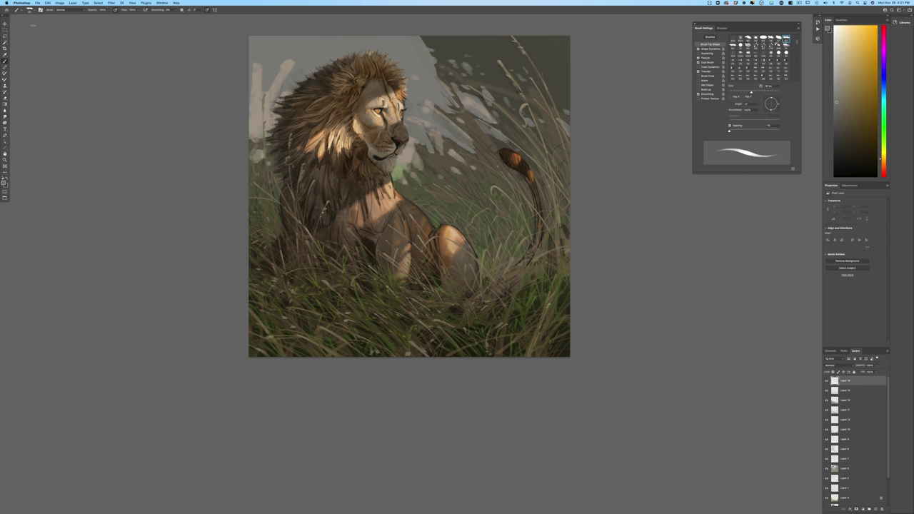
- Shade the foreground grass on the new Multiply layer with a large textured brush in a muted blue-grey
click(30, 10)
click(176, 232)
click(3, 182)
click(203, 159)
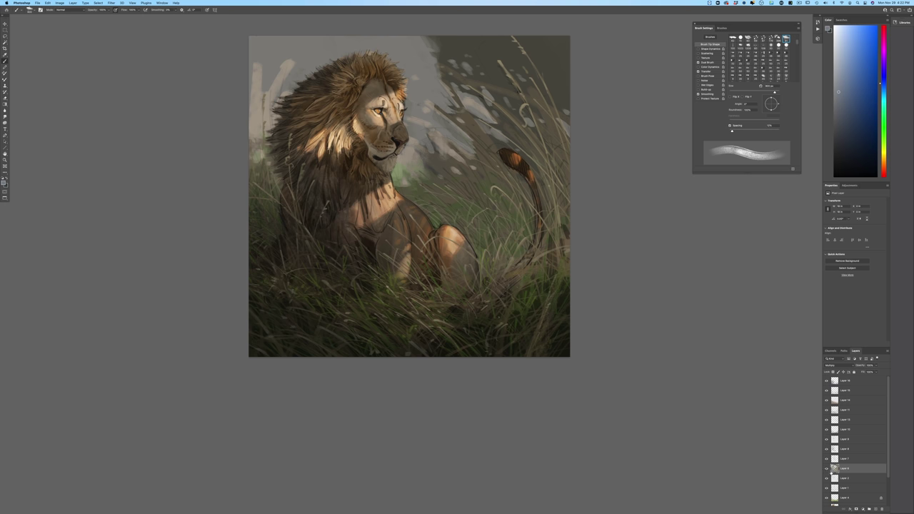
- Add a layer above the background shadow layer, brush soft blue haze over the sky and distant grass, and lower the layer's opacity
click(874, 509)
click(4, 181)
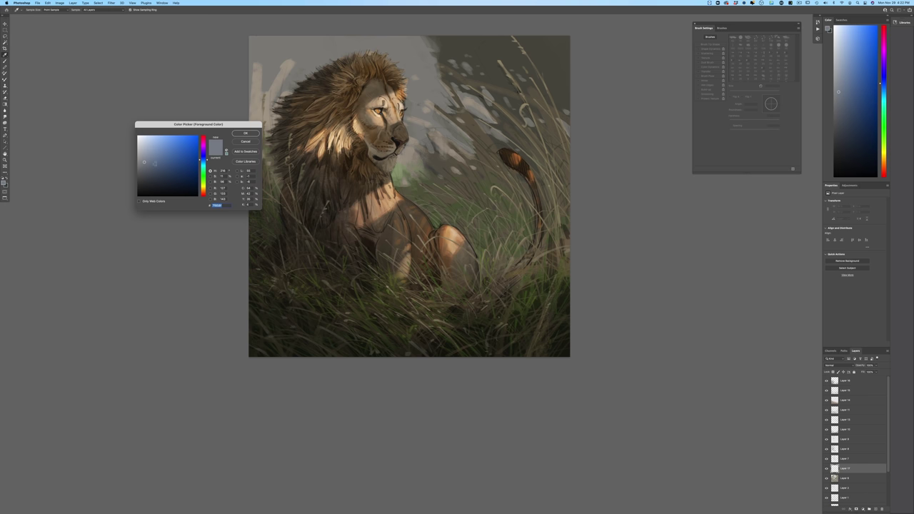
click(157, 149)
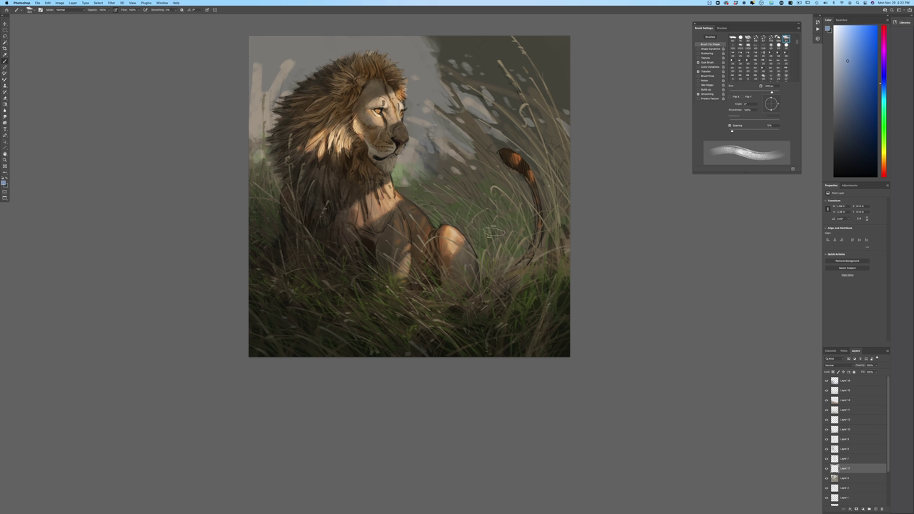
click(876, 367)
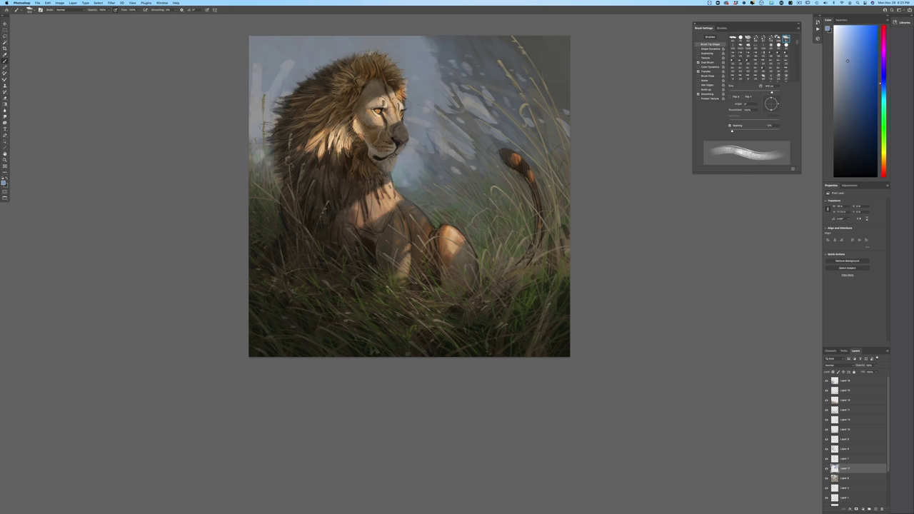
drag(273, 69, 254, 49)
drag(280, 78, 289, 62)
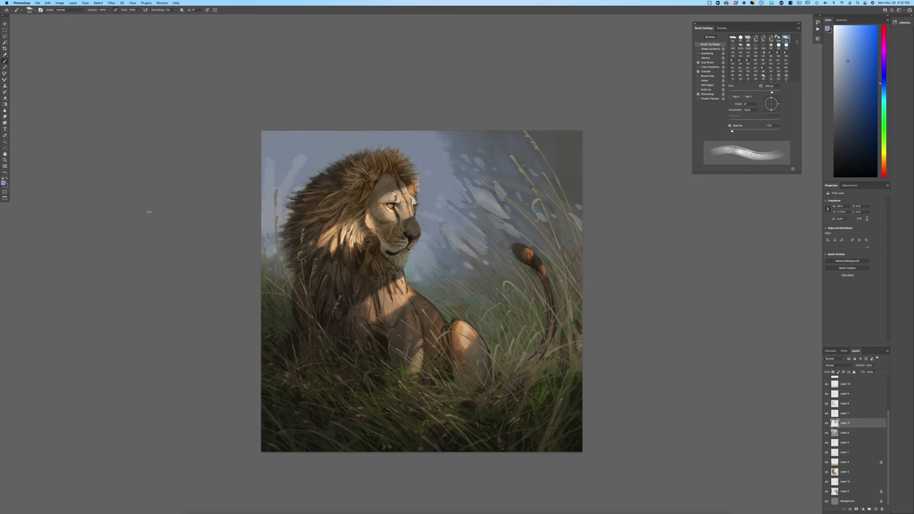
- Hide the sketch layer that holds the body outlines, keeping the line layer with the facial details visible
scroll(875, 390, up, 3)
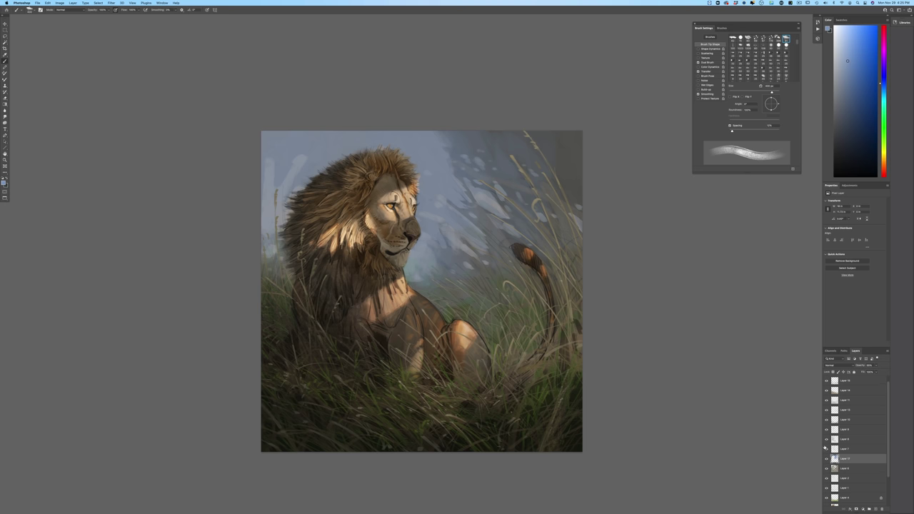
drag(889, 462, 889, 498)
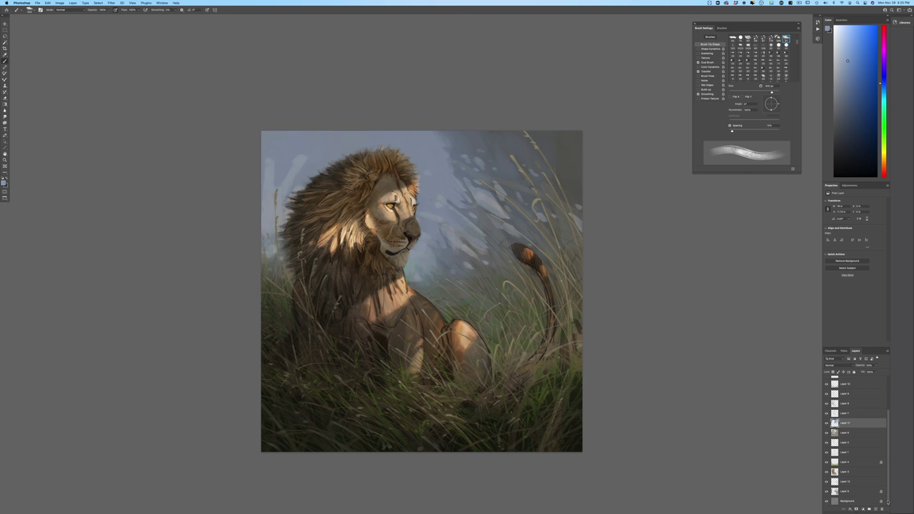
click(827, 453)
click(828, 443)
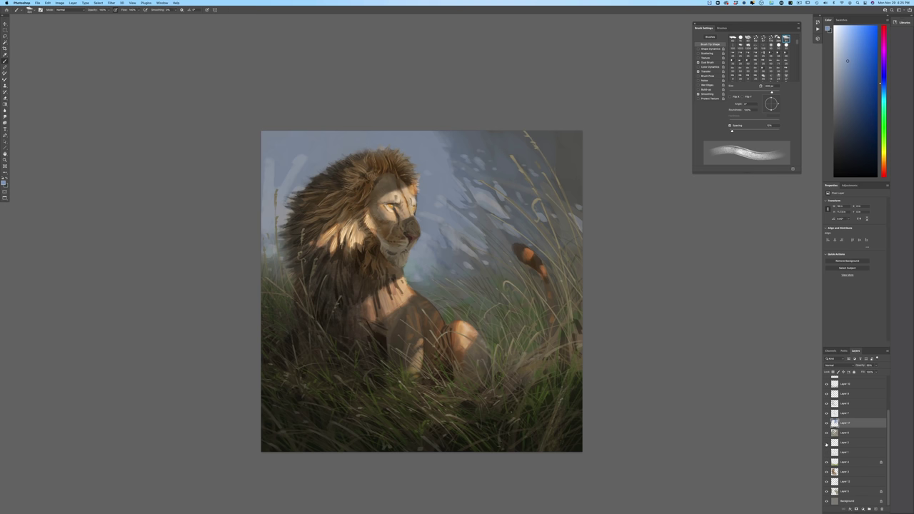
click(827, 443)
- Erase the dark outlines around the tail and below the lion's chin on the remaining line layer
click(842, 443)
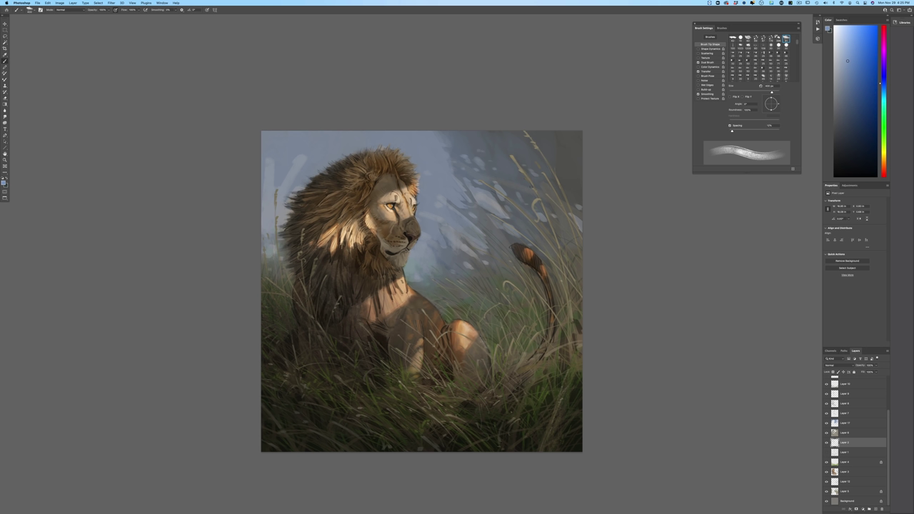
mouse_move(554, 318)
mouse_down()
mouse_move(543, 361)
mouse_move(548, 290)
mouse_move(540, 276)
mouse_up()
drag(406, 279, 406, 292)
key(super+equal)
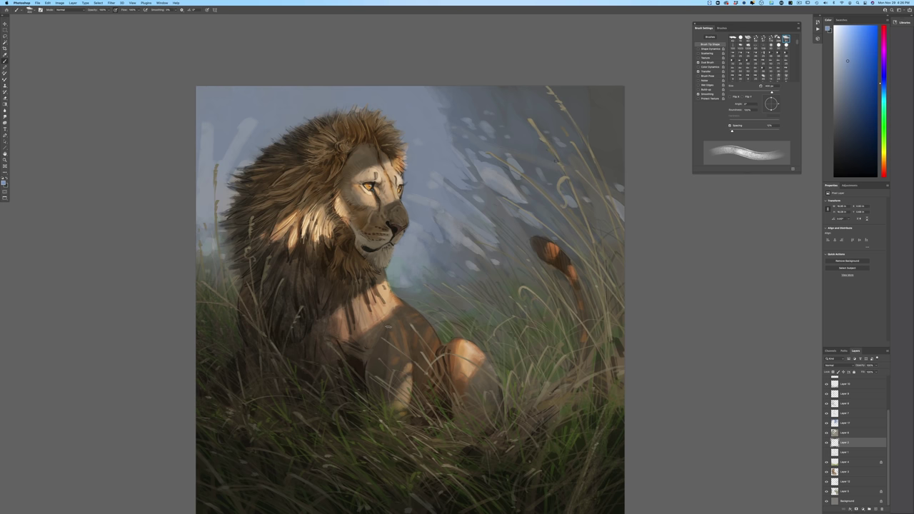
- Sample a muted brown from the lion's body, then paint pale cream highlights on its chest and knee on a new top layer
click(4, 184)
click(418, 321)
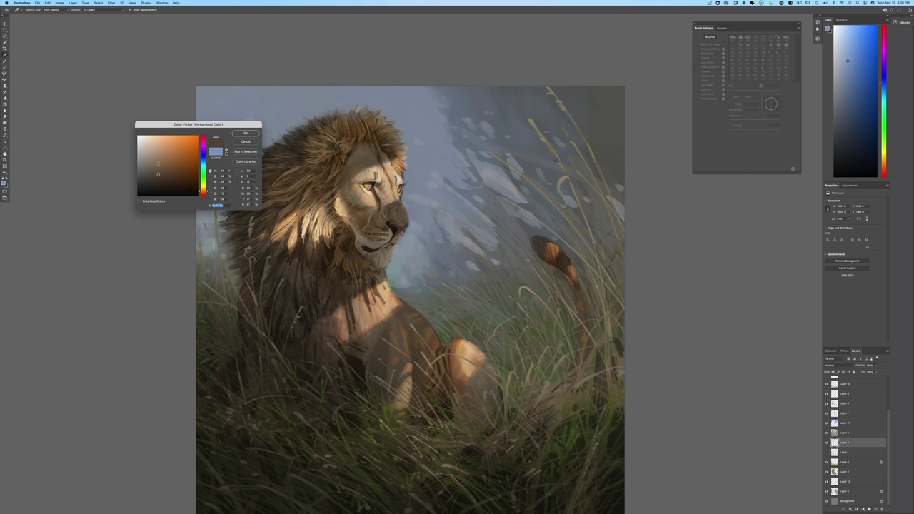
key(Return)
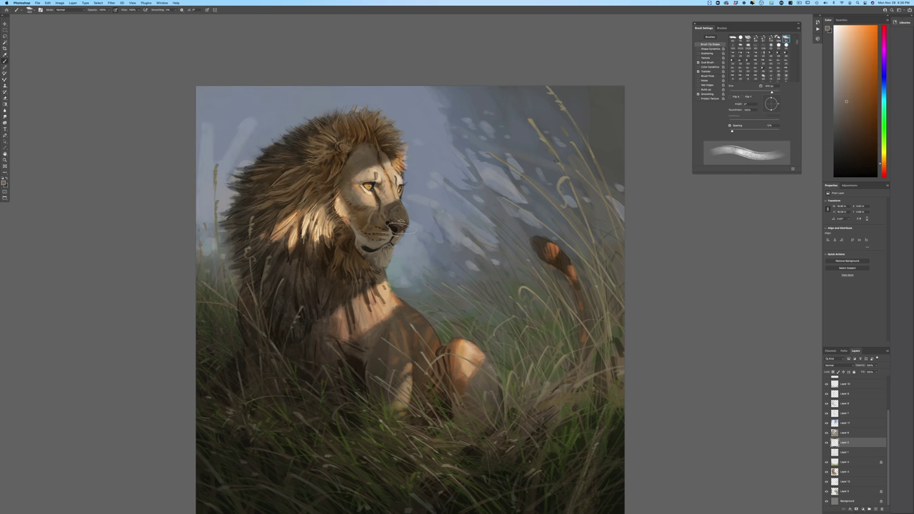
scroll(882, 420, up, 3)
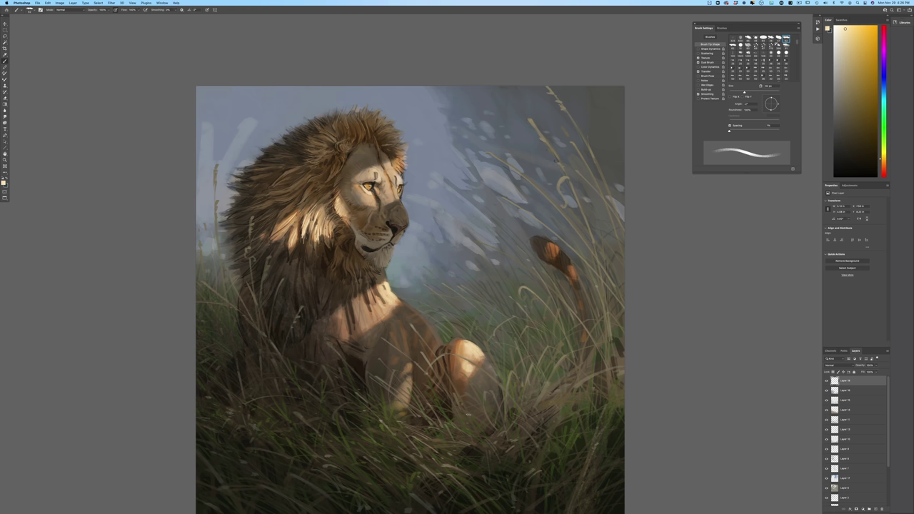
key(ctrl+minus)
key(ctrl+minus)
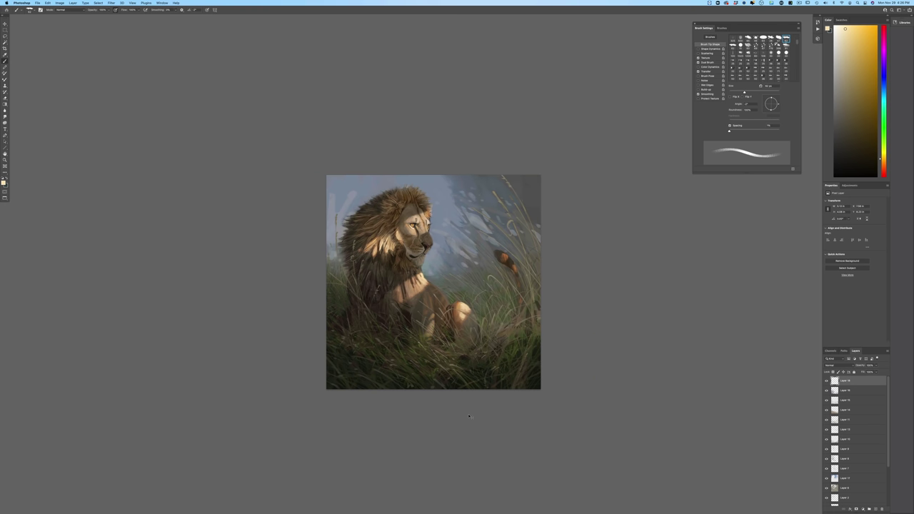
key(ctrl+plus)
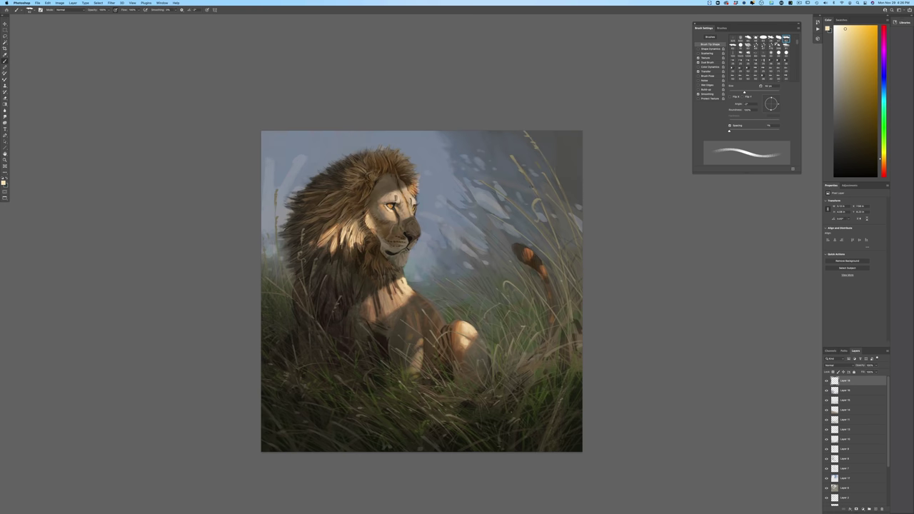
- Add small cream accents to the grass near the tail and set the foreground colour to a warmer peach
key(bracketleft)
click(4, 182)
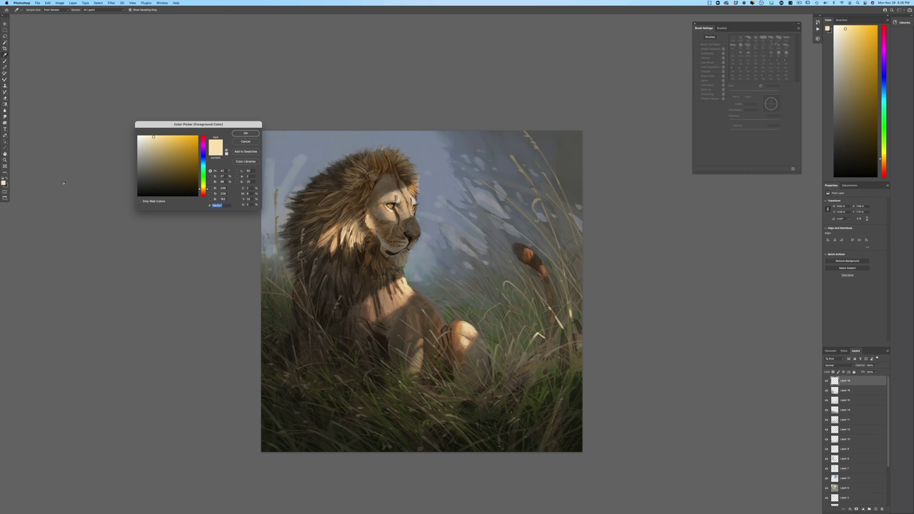
drag(204, 189, 204, 192)
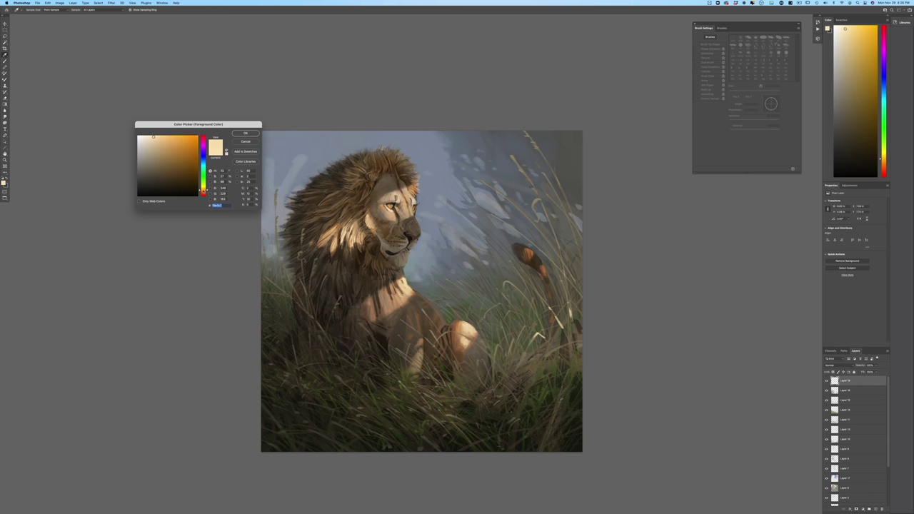
click(161, 138)
click(245, 133)
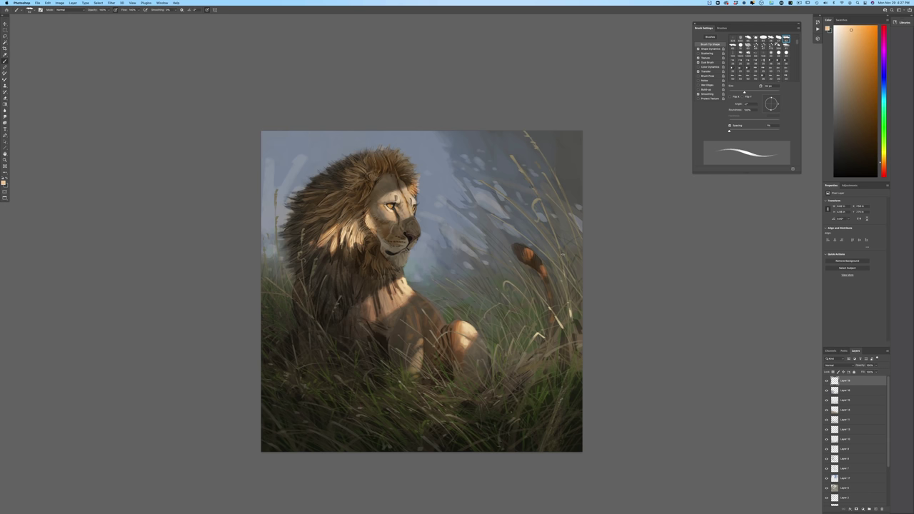
- Paint peach highlights along the tall grass stalks rising above and around the lion's tail
mouse_move(511, 157)
mouse_down()
mouse_move(534, 188)
mouse_move(526, 176)
mouse_up()
drag(575, 223, 583, 265)
mouse_move(541, 253)
mouse_down()
mouse_move(557, 268)
mouse_move(534, 287)
mouse_up()
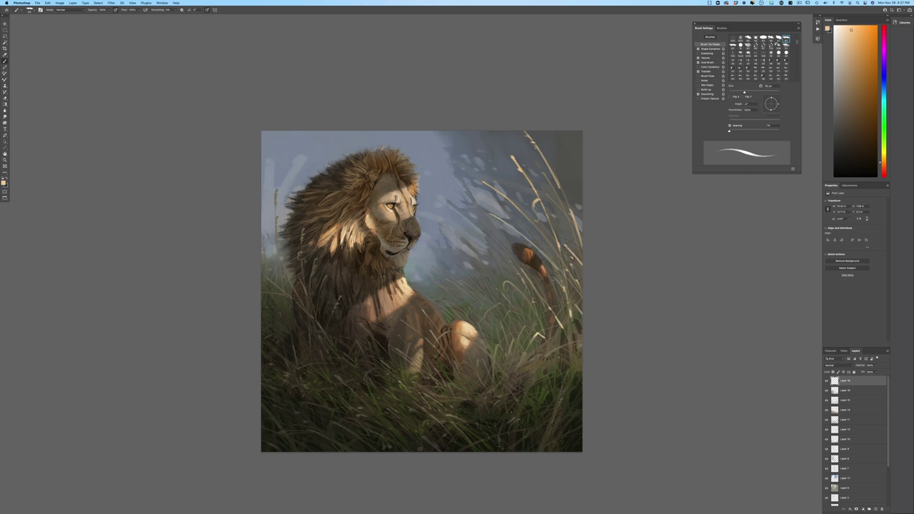
- Paint sunlit peach highlights on the grass blades around the tail's base and beside the hindquarters
drag(529, 291, 521, 302)
mouse_move(554, 326)
mouse_down()
mouse_move(549, 338)
mouse_move(566, 344)
mouse_up()
mouse_move(551, 387)
mouse_down()
mouse_move(547, 370)
mouse_move(537, 371)
mouse_up()
drag(513, 350, 511, 339)
mouse_move(484, 335)
mouse_down()
mouse_move(481, 325)
mouse_move(496, 327)
mouse_move(479, 303)
mouse_up()
mouse_move(572, 383)
mouse_down()
mouse_move(570, 373)
mouse_move(572, 384)
mouse_up()
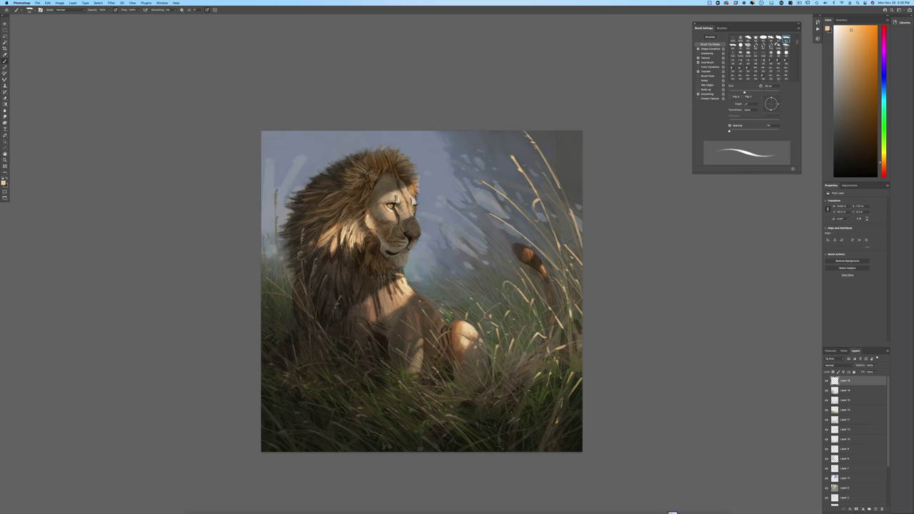
- Highlight thin grass blades in peach in front of the lion's legs, chest and mane
drag(438, 377, 433, 367)
drag(412, 353, 407, 344)
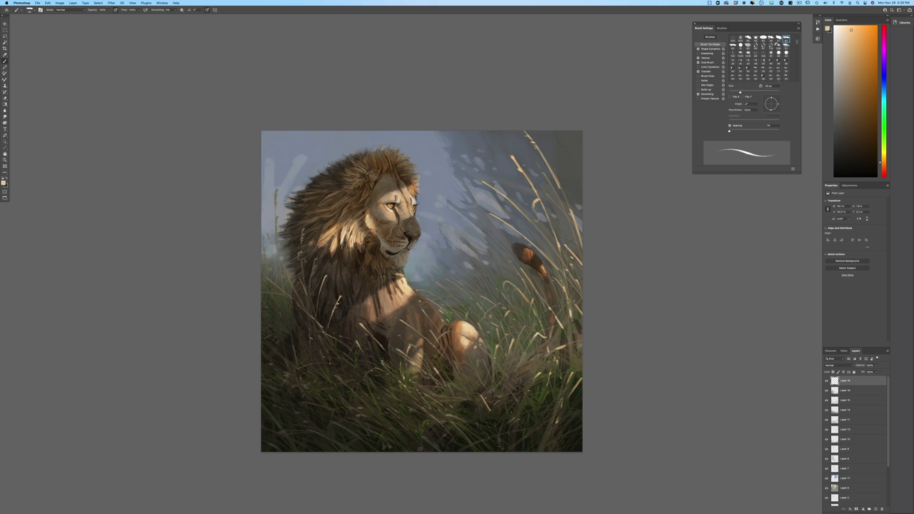
drag(303, 246, 302, 229)
drag(316, 272, 315, 258)
key(super+plus)
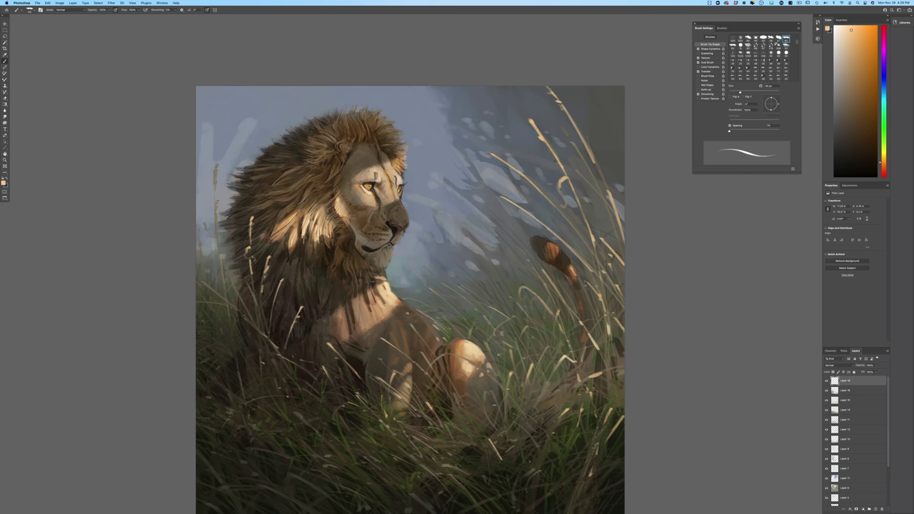
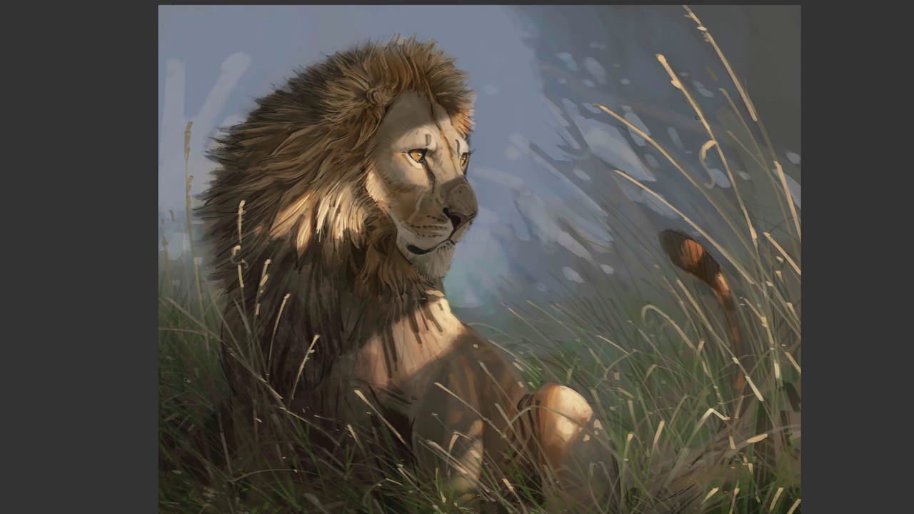
key(ctrl+minus)
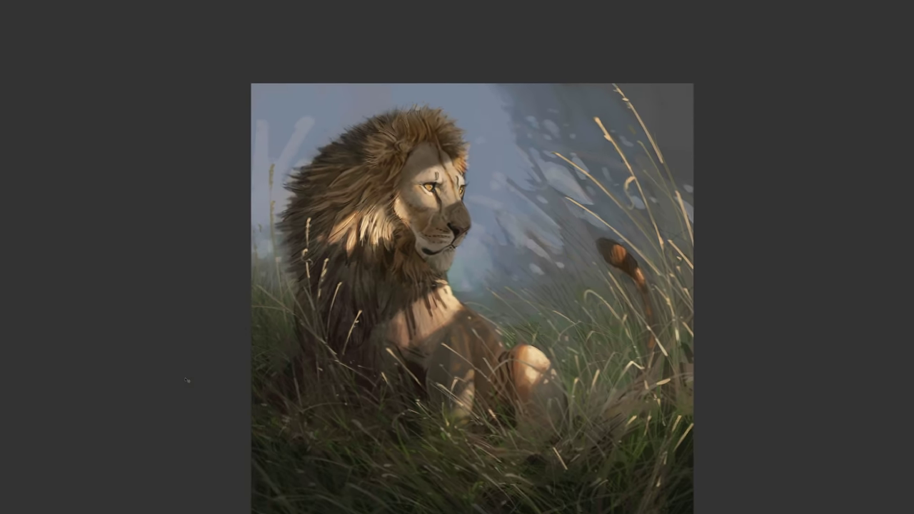
key(ctrl+0)
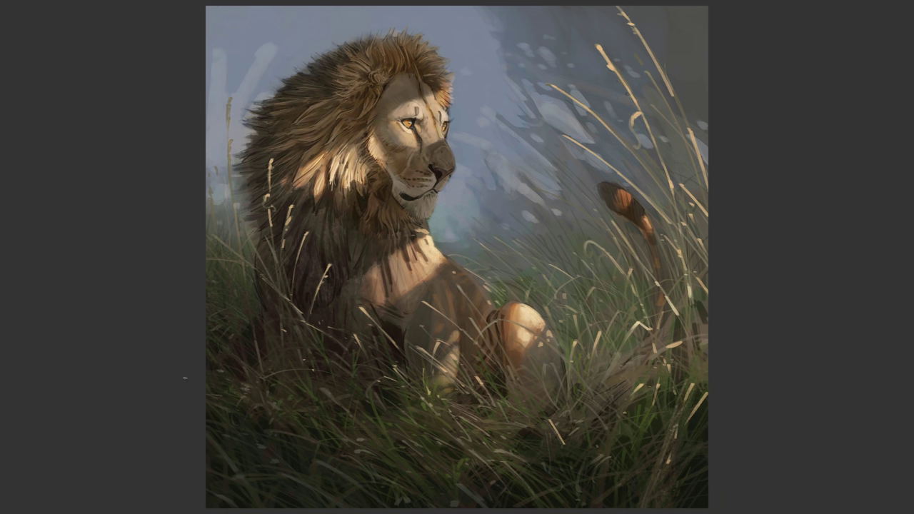